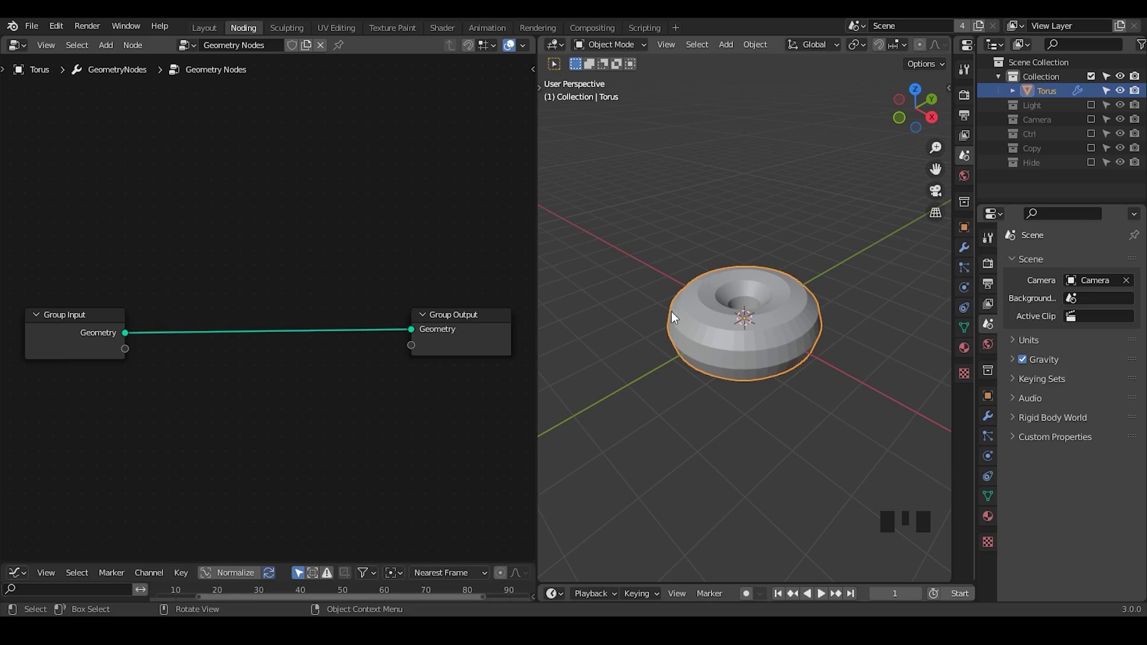
Step: Add a G_Fill Volume node to the node tree
{"action": "middle_click_drag", "start_coordinate": [777, 397], "coordinate": [781, 406]}
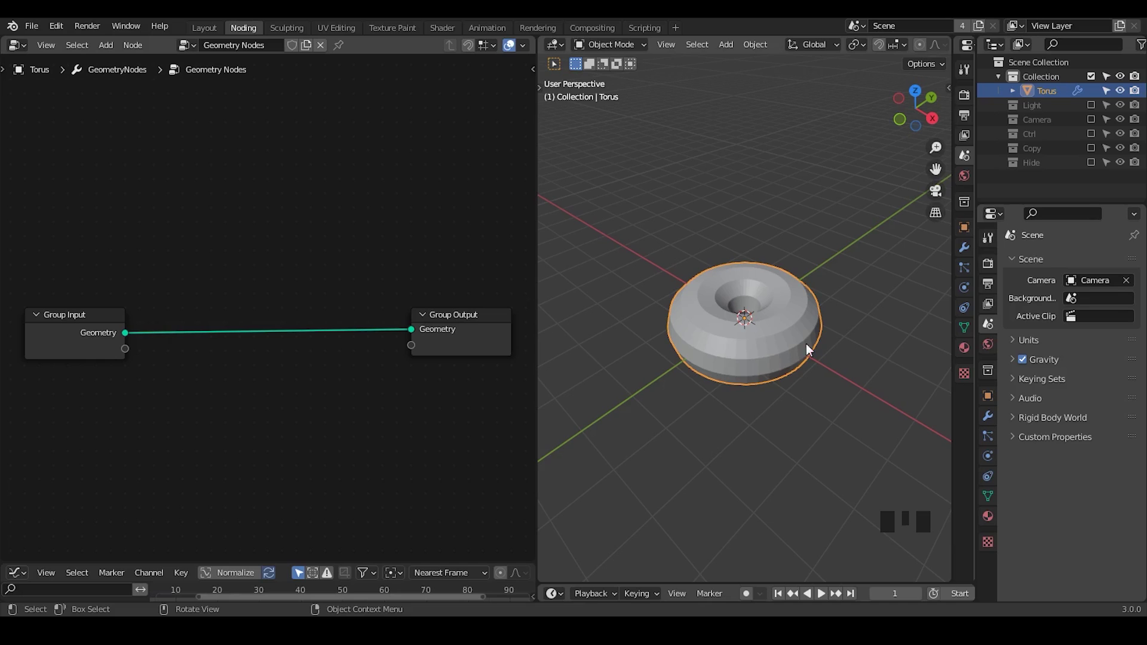
{"action": "scroll", "coordinate": [765, 352], "scroll_direction": "down", "scroll_amount": 1}
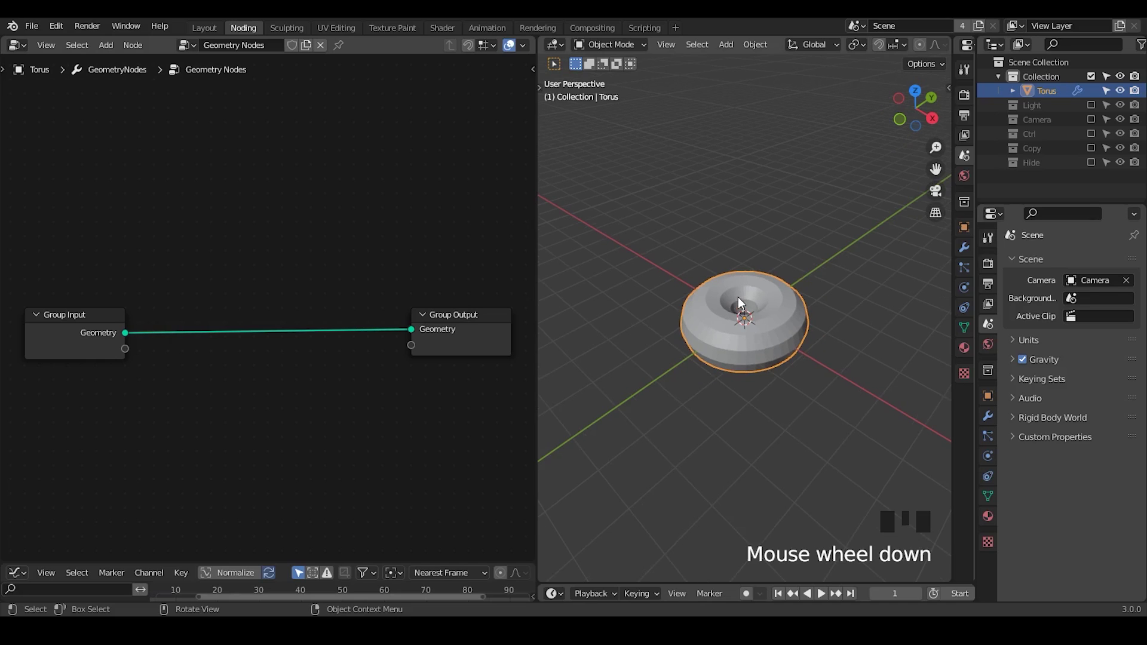
{"action": "middle_click_drag", "start_coordinate": [743, 342], "coordinate": [741, 307], "text": "ctrl"}
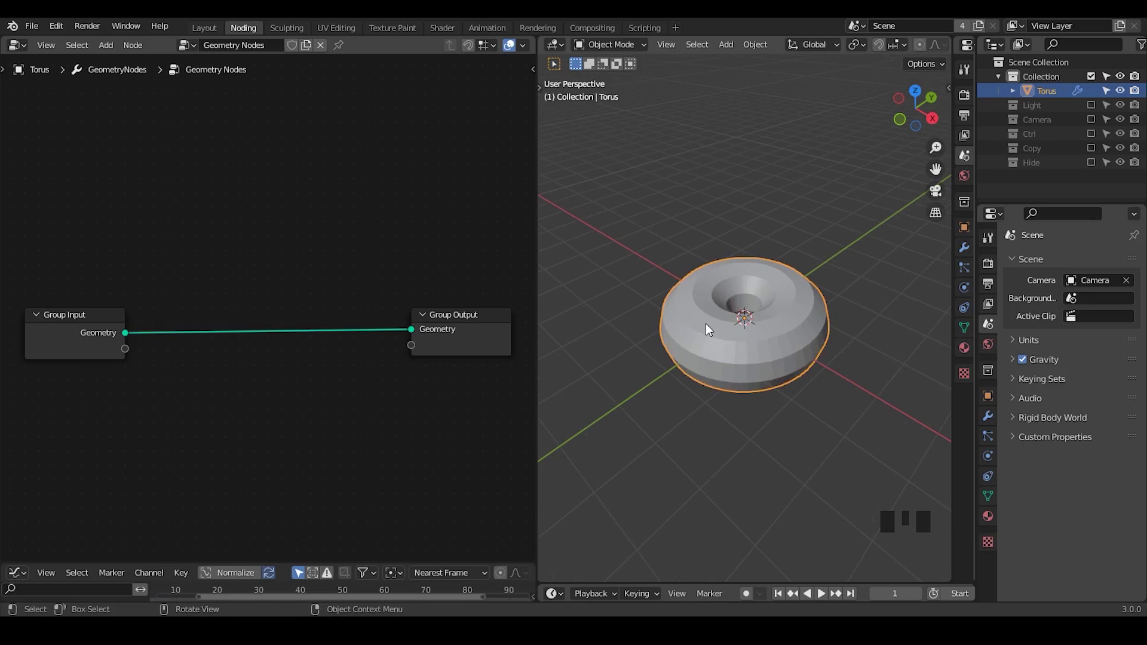
{"action": "key", "text": "ctrl+a"}
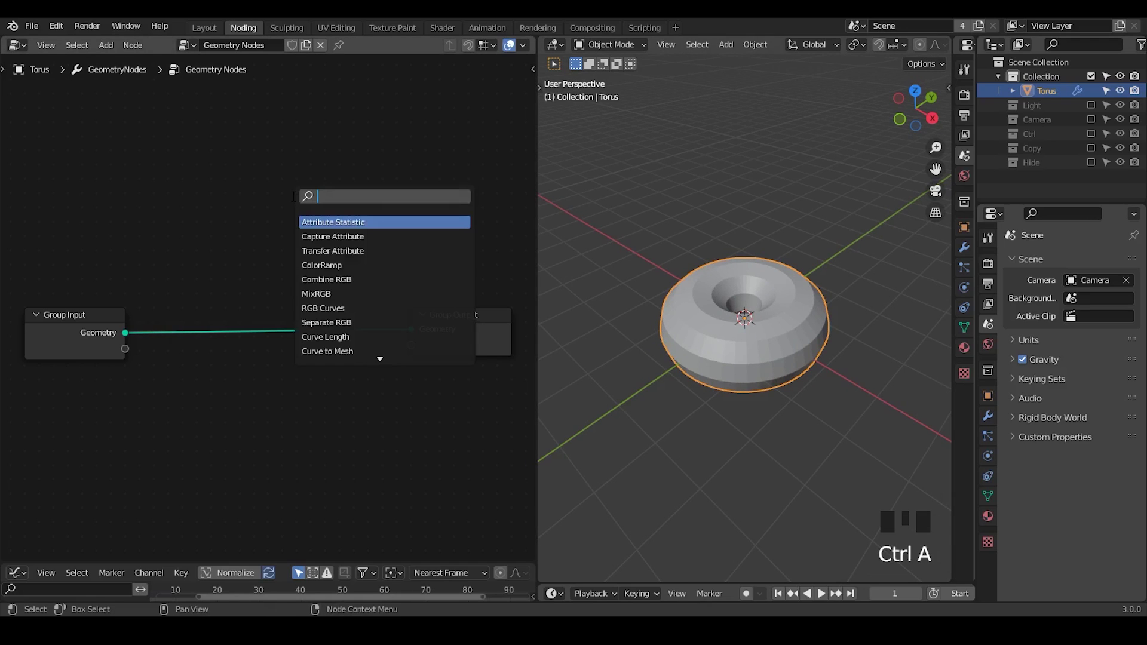
{"action": "type", "text": "fill vol"}
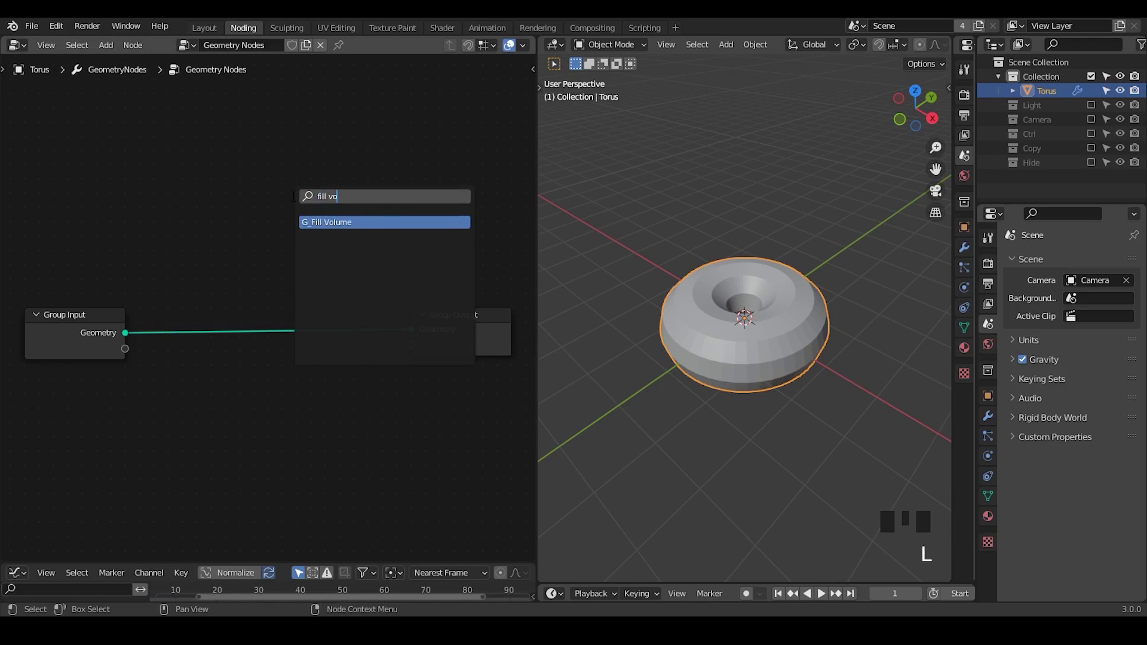
{"action": "key", "text": "Return"}
{"action": "left_click", "coordinate": [116, 105]}
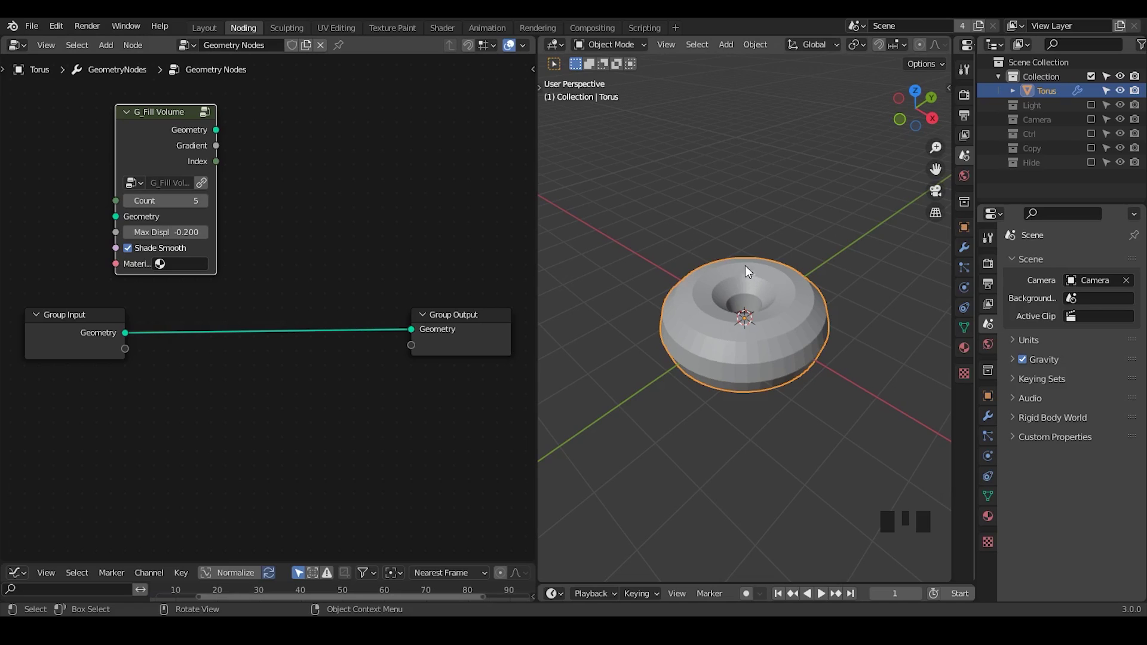
{"action": "left_click_drag", "start_coordinate": [173, 145], "coordinate": [124, 134]}
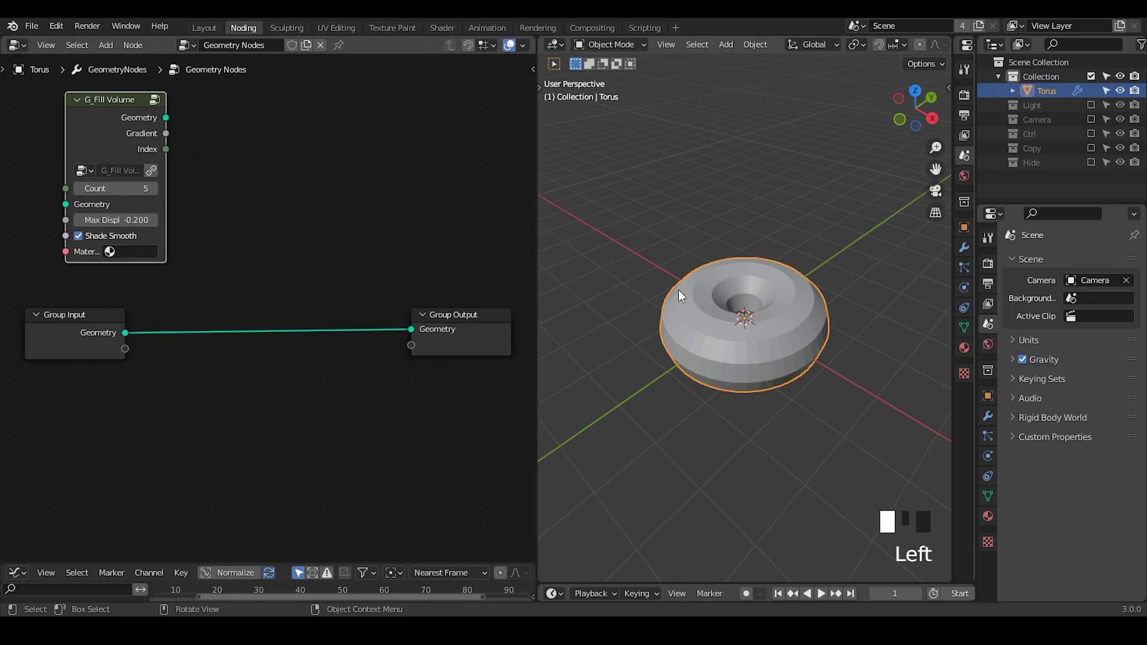
Step: Add a G_Is Inside Volume node and insert G_Fill Volume between Group Input and Group Output
{"action": "key", "text": "ctrl+a"}
{"action": "type", "text": "is in"}
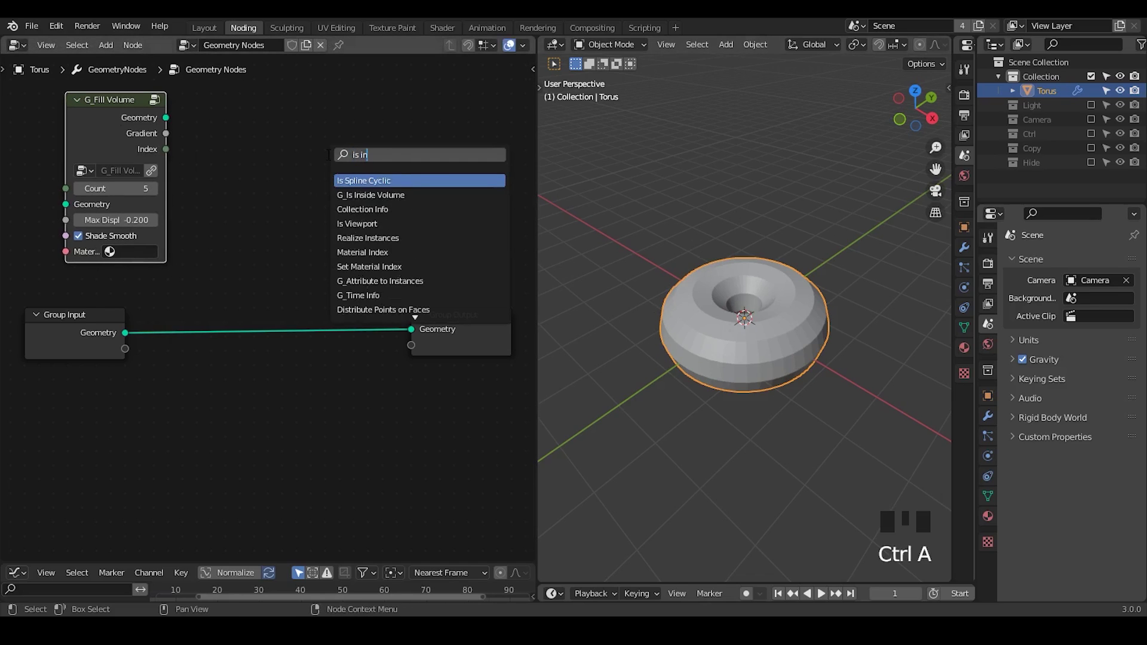
{"action": "type", "text": "side"}
{"action": "key", "text": "Return"}
{"action": "left_click", "coordinate": [383, 154]}
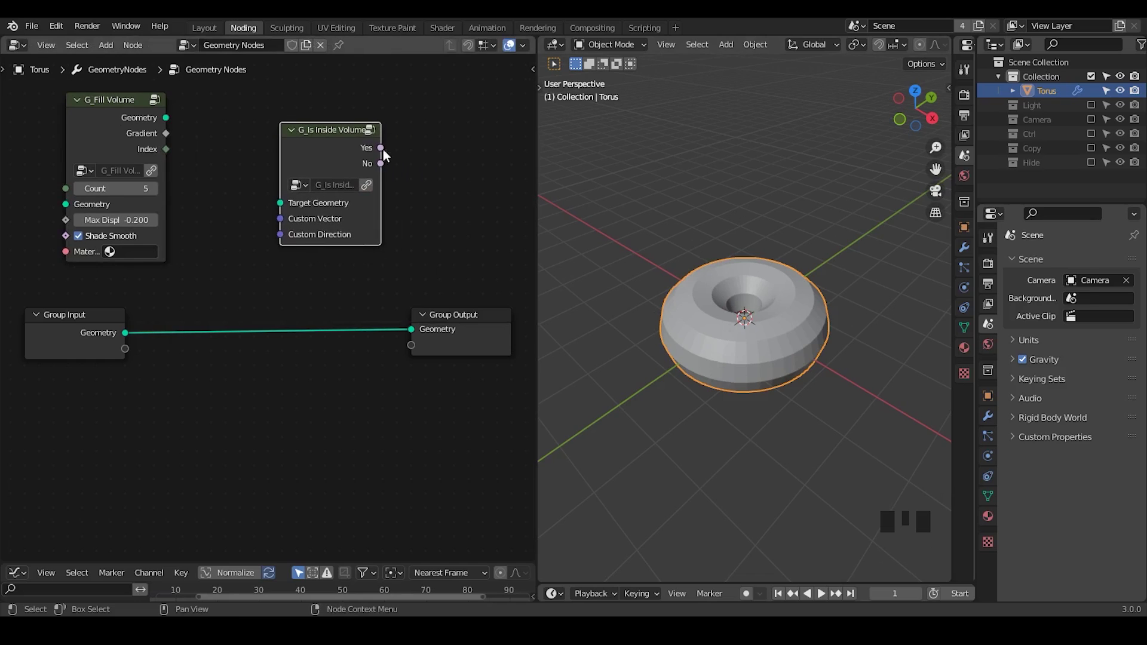
{"action": "key", "text": "shift+ctrl+alt+q"}
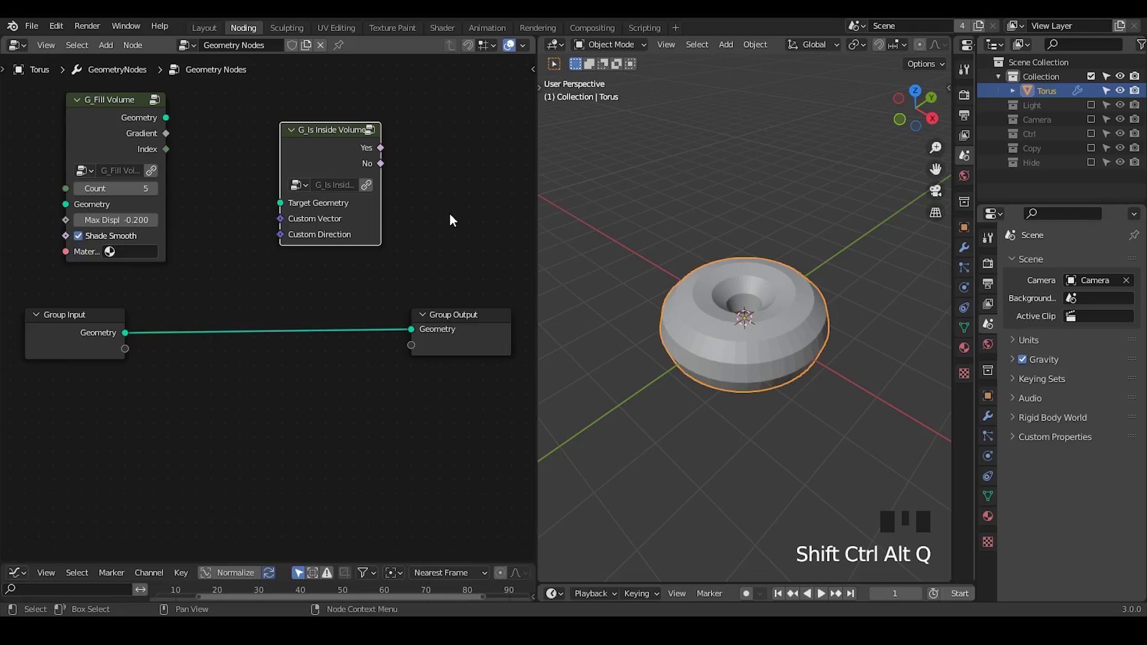
{"action": "left_click_drag", "start_coordinate": [117, 116], "coordinate": [188, 265]}
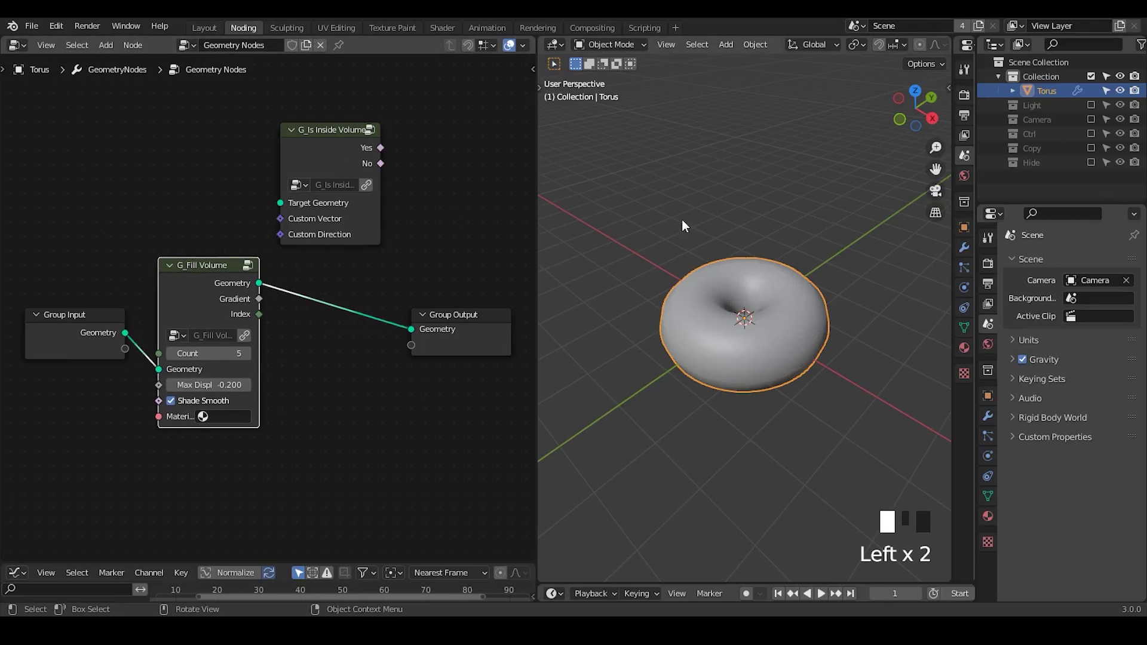
Step: Drop a Distribute Points on Faces node onto the link before Group Output
{"action": "key", "text": "ctrl+a"}
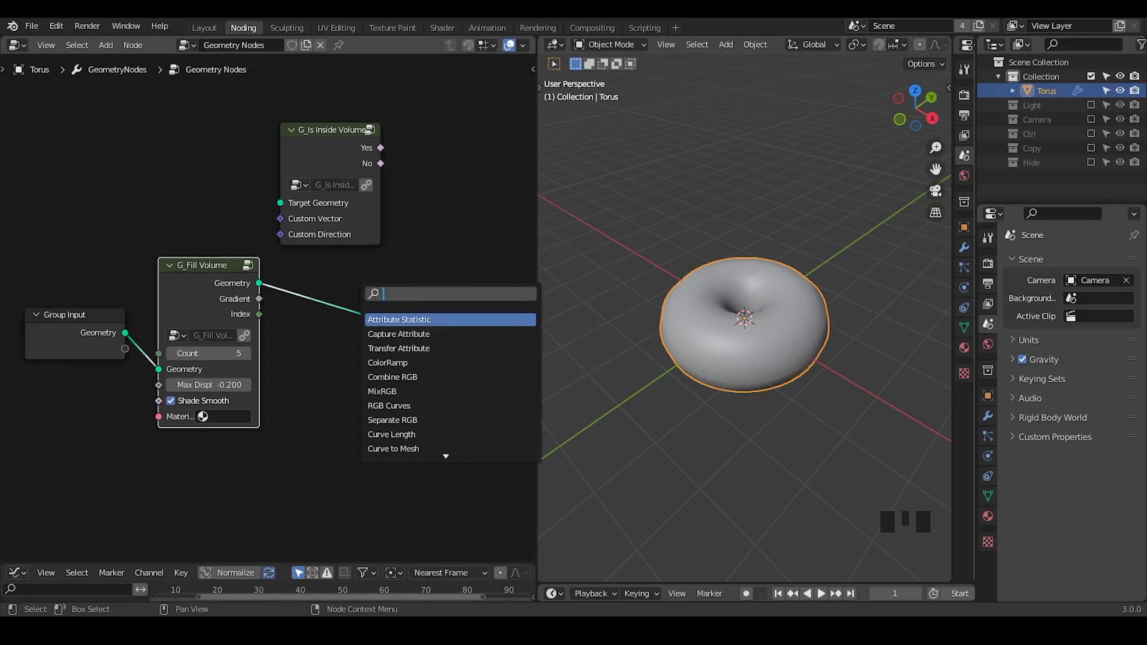
{"action": "type", "text": "point distr"}
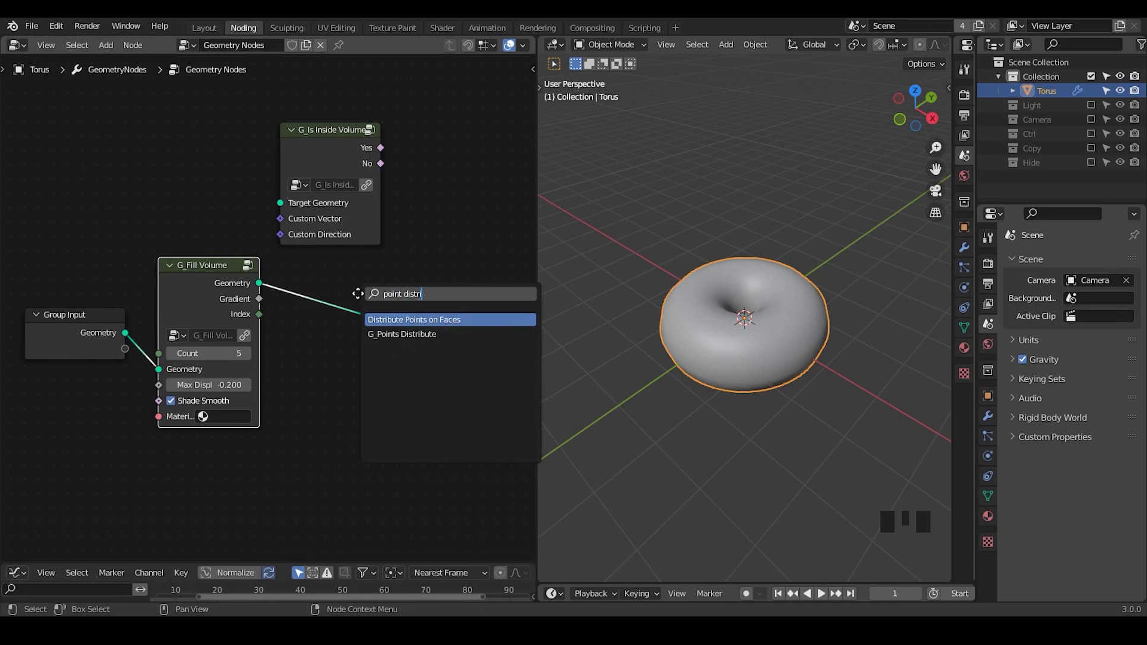
{"action": "key", "text": "Return"}
{"action": "left_click", "coordinate": [236, 289]}
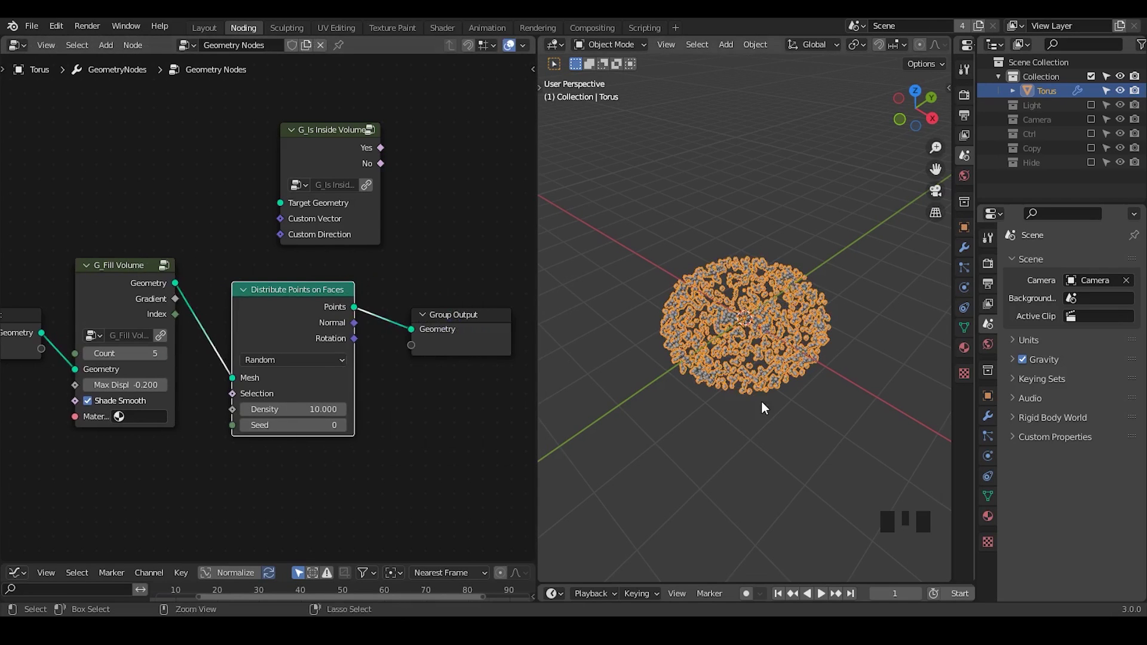
{"action": "middle_click_drag", "start_coordinate": [761, 401], "coordinate": [758, 367], "text": "ctrl"}
{"action": "left_click", "coordinate": [782, 197]}
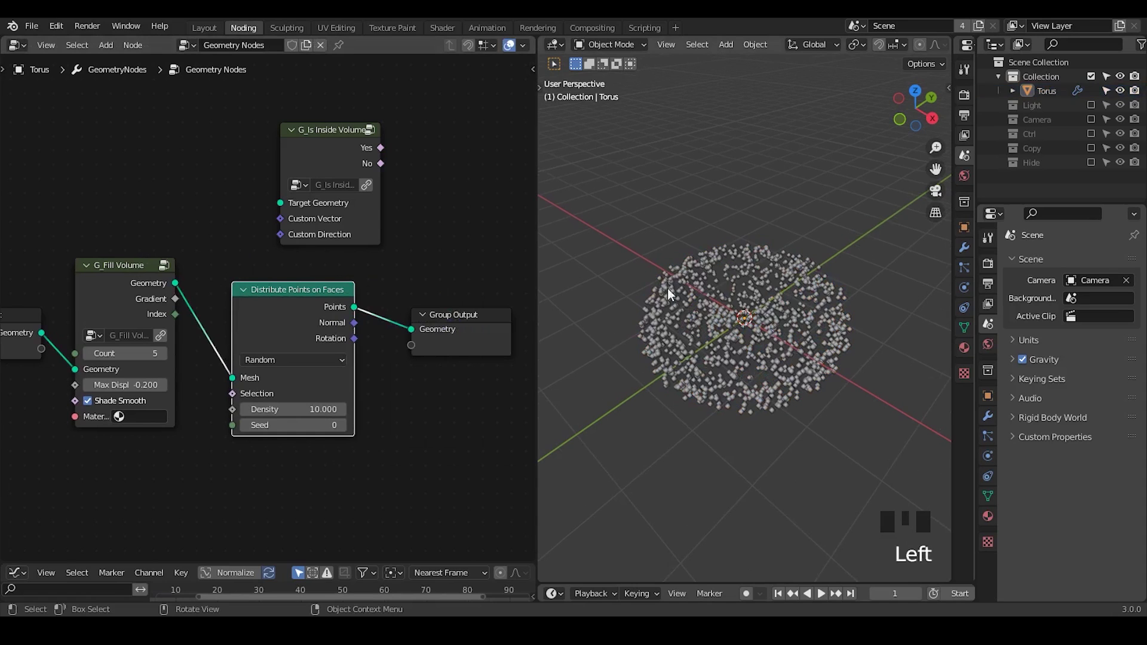
Step: Set G_Fill Volume's Count to 46 and Max Displ to -0.530
{"action": "middle_click_drag", "start_coordinate": [668, 288], "coordinate": [673, 345]}
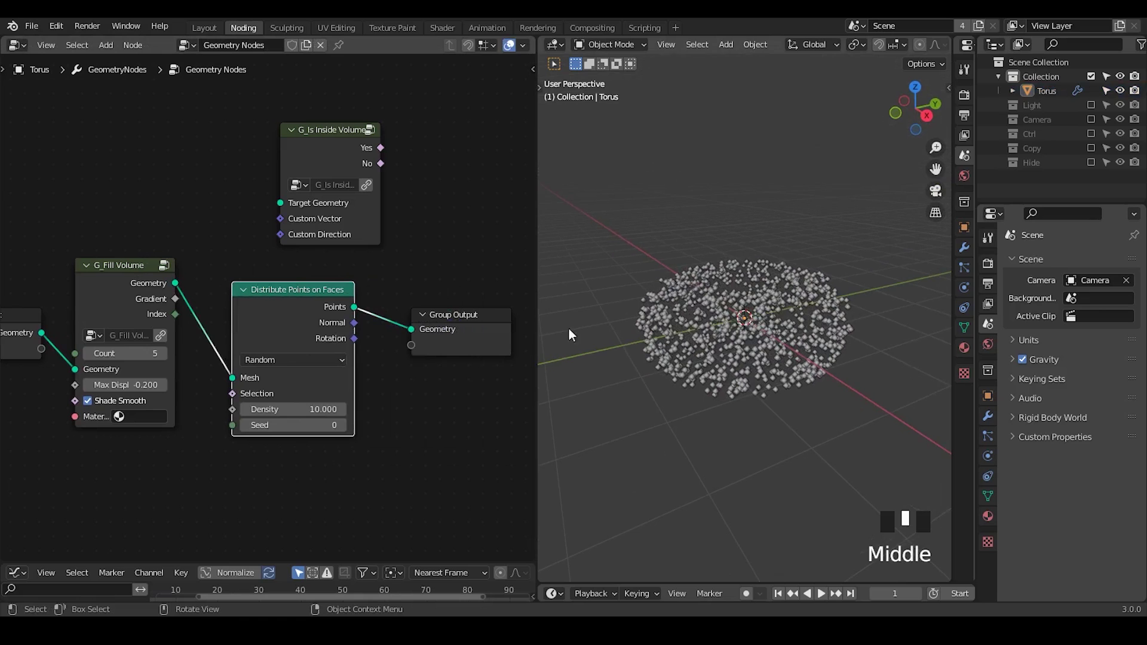
{"action": "left_click_drag", "start_coordinate": [126, 385], "coordinate": [151, 353], "text": "shift"}
{"action": "middle_click_drag", "start_coordinate": [704, 339], "coordinate": [770, 344]}
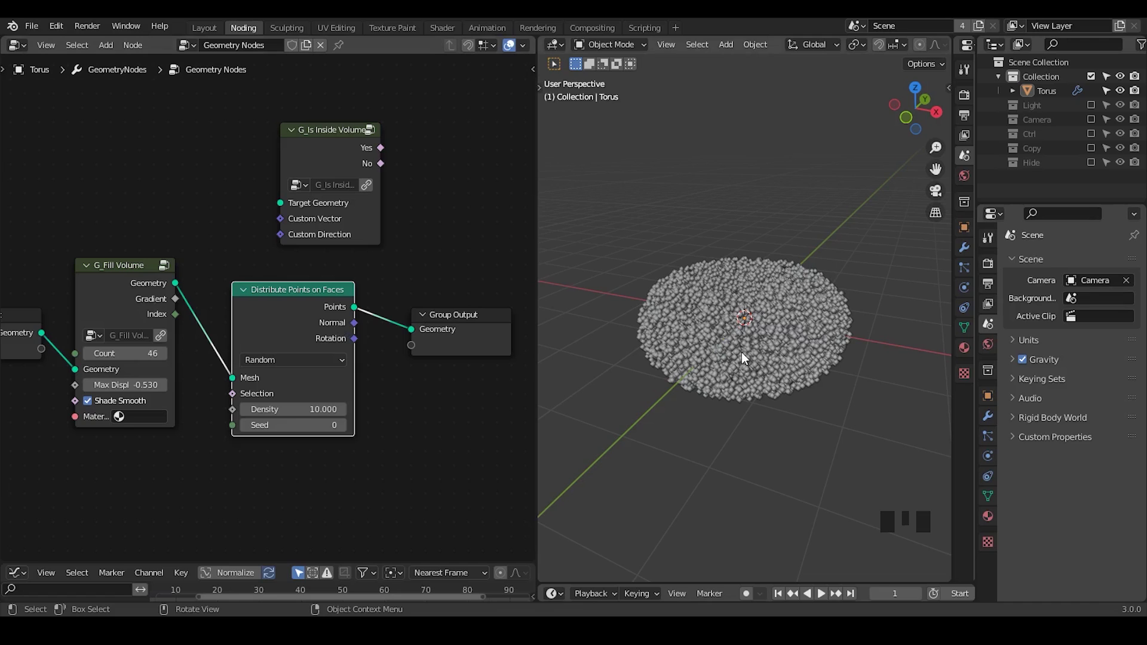
{"action": "middle_click_drag", "start_coordinate": [363, 377], "coordinate": [316, 346]}
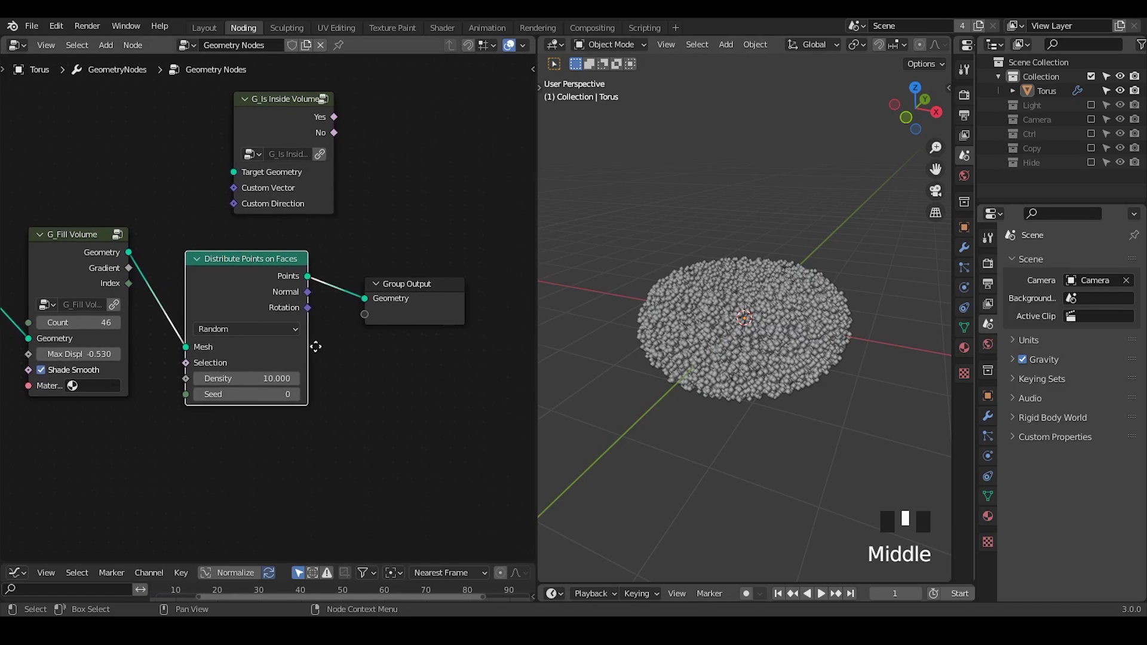
{"action": "left_click_drag", "start_coordinate": [396, 304], "coordinate": [478, 290]}
{"action": "left_click_drag", "start_coordinate": [251, 258], "coordinate": [229, 250]}
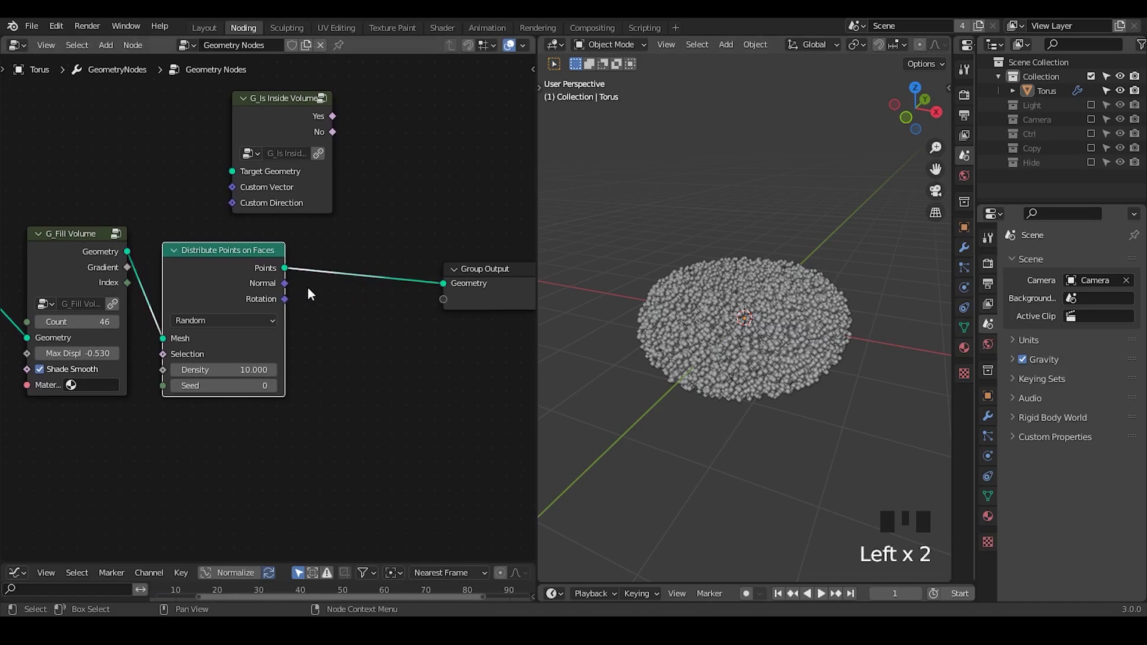
{"action": "mouse_move", "coordinate": [285, 283]}
{"action": "left_mouse_down"}
{"action": "mouse_move", "coordinate": [383, 318]}
{"action": "mouse_move", "coordinate": [283, 300]}
{"action": "left_mouse_up"}
{"action": "middle_click_drag", "start_coordinate": [320, 351], "coordinate": [359, 339]}
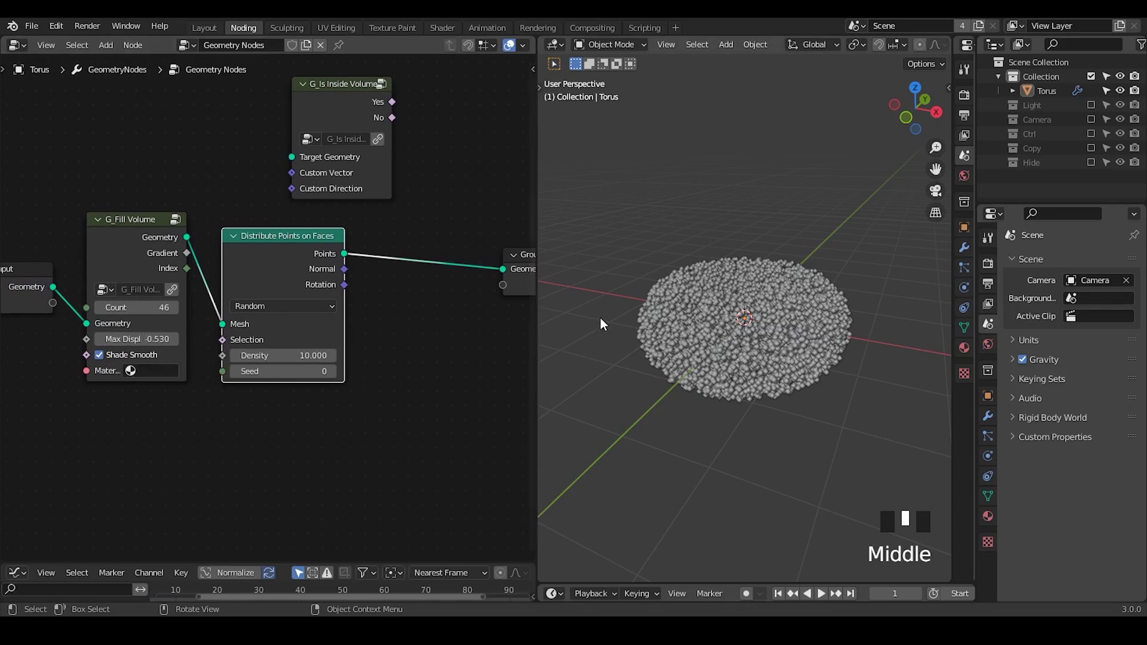
{"action": "key", "text": "Tab"}
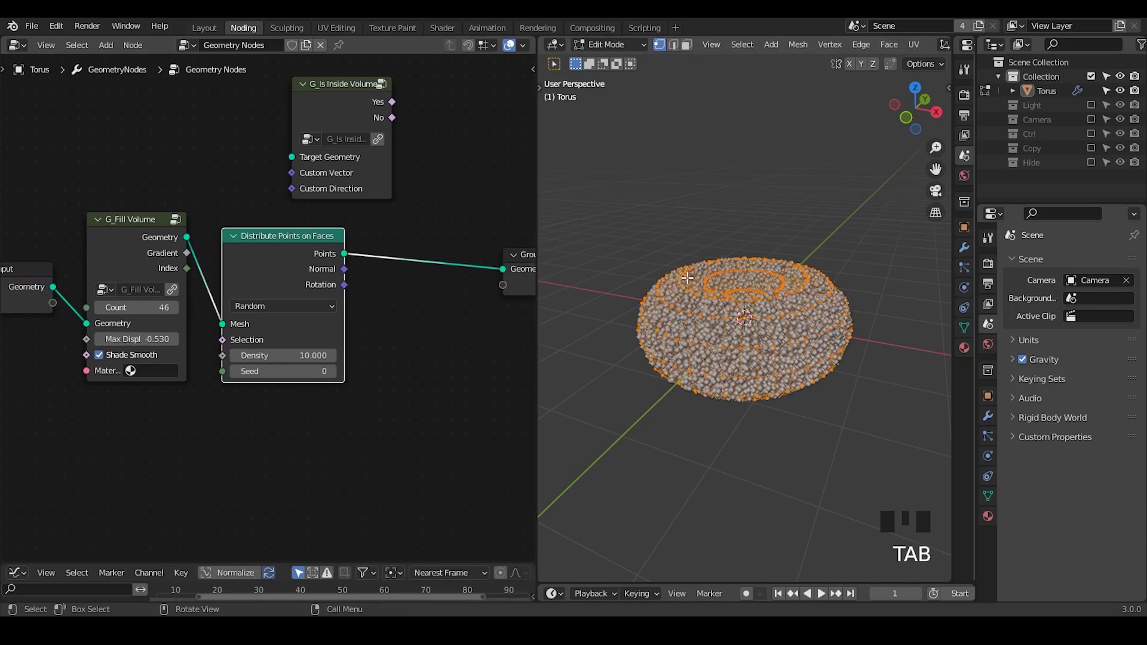
{"action": "key", "text": "Tab"}
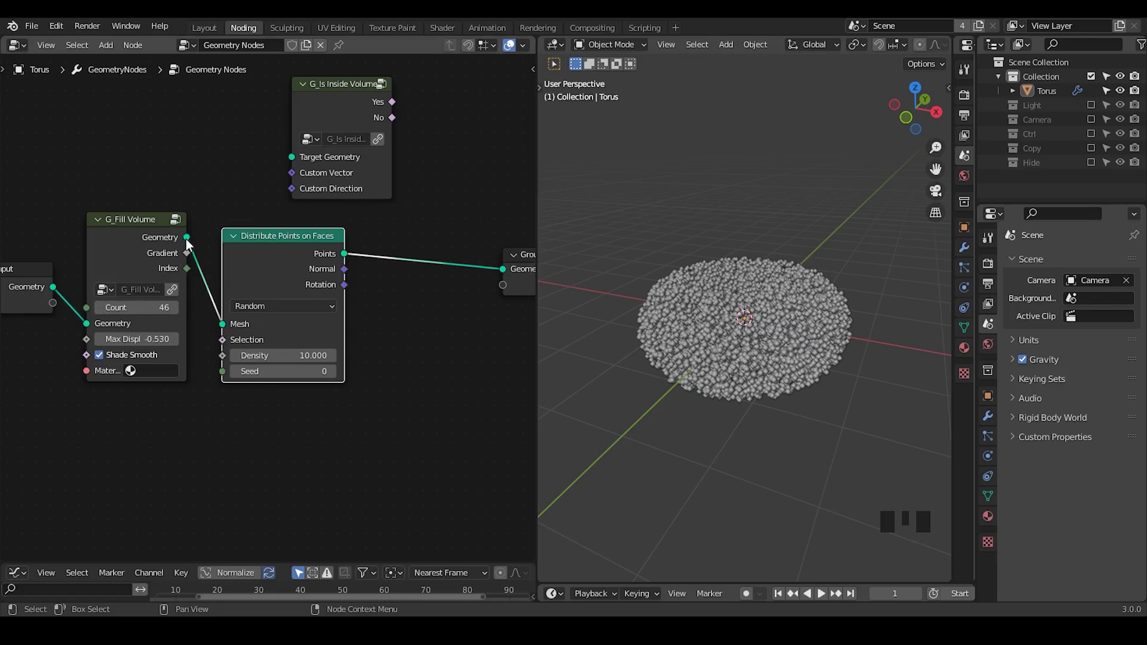
{"action": "mouse_move", "coordinate": [186, 242]}
{"action": "left_click_drag", "start_coordinate": [332, 118], "coordinate": [332, 121]}
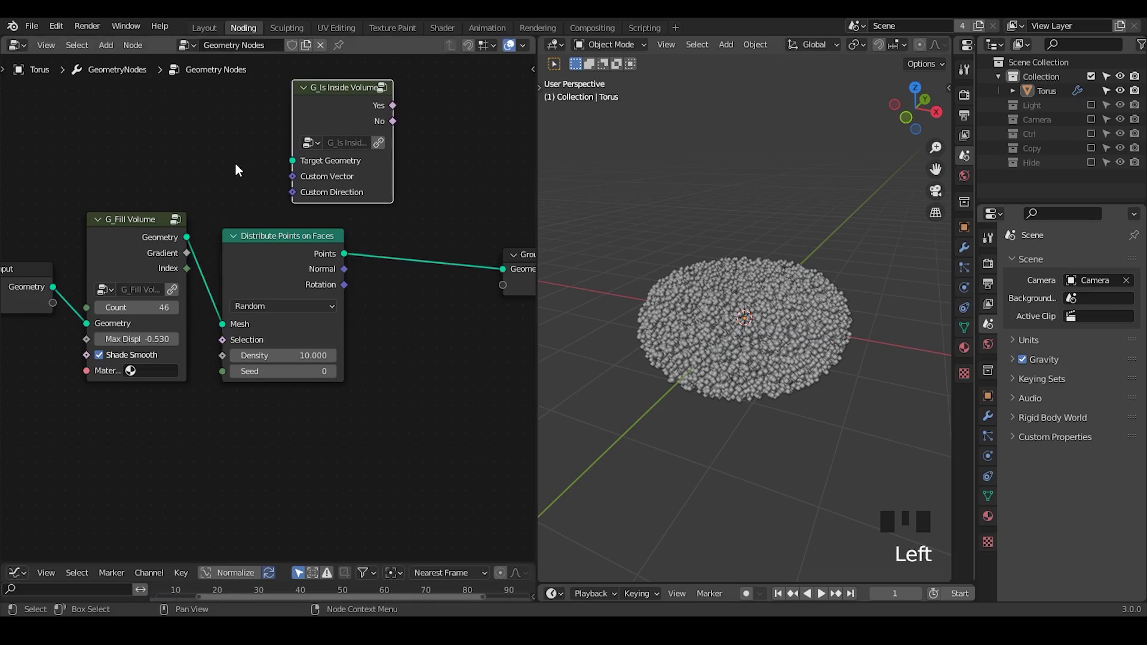
{"action": "key", "text": "shift+q"}
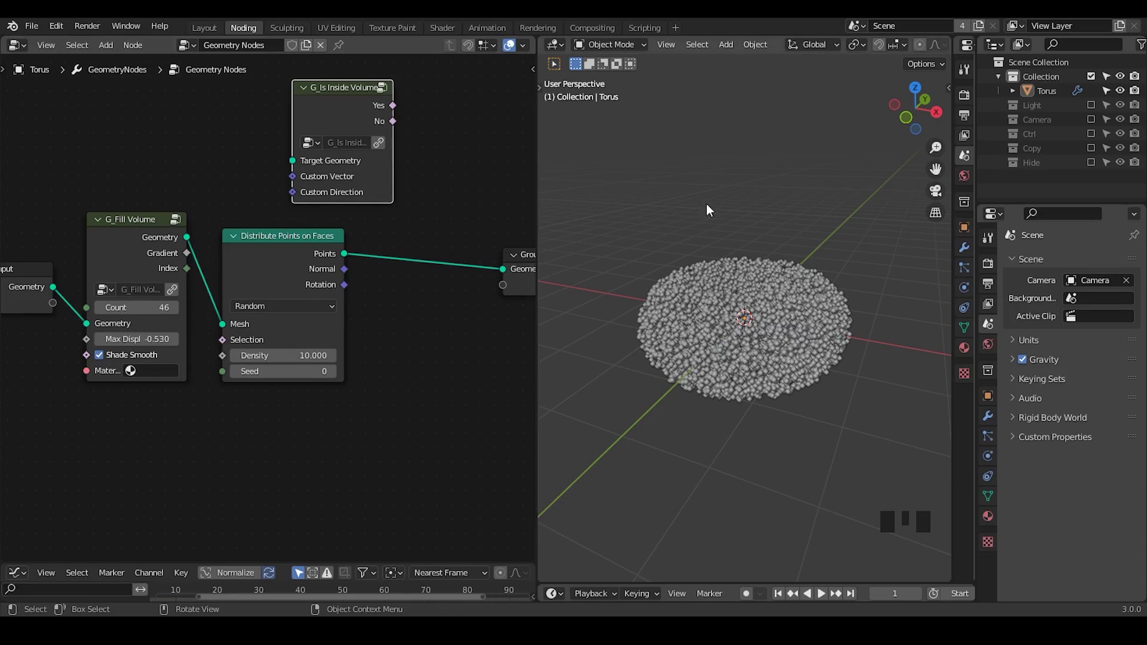
{"action": "middle_click_drag", "start_coordinate": [371, 299], "coordinate": [390, 347]}
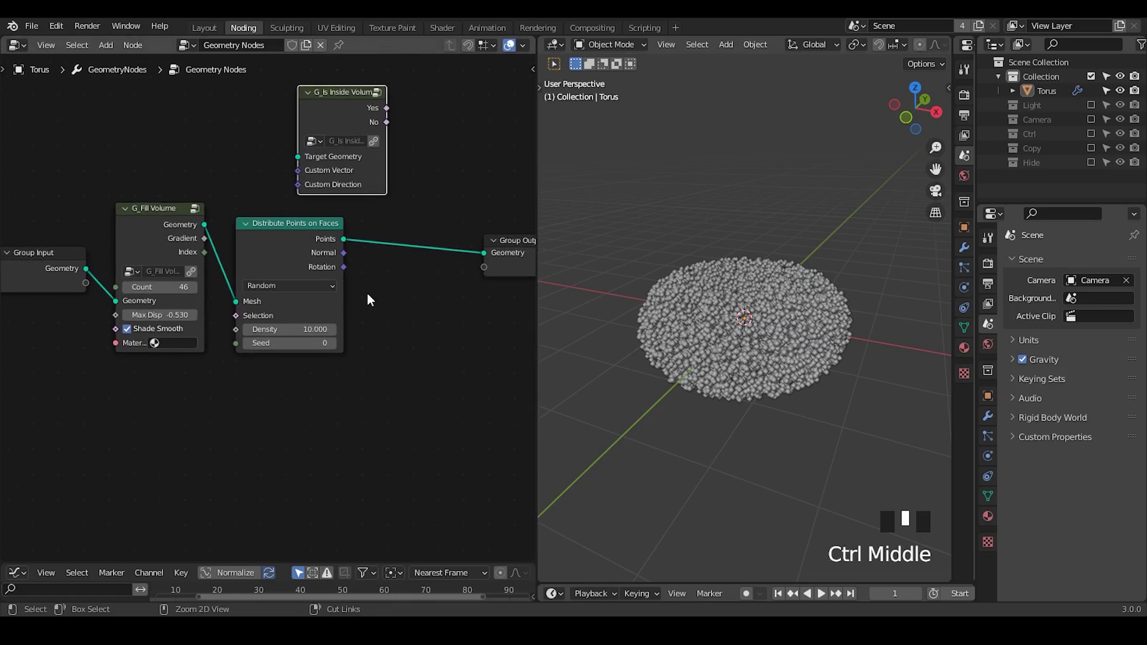
Step: Add a Grid node with 100 × 100 vertices and a 4 m size
{"action": "key", "text": "ctrl+a"}
{"action": "type", "text": "grid"}
{"action": "key", "text": "Return"}
{"action": "left_click", "coordinate": [70, 395]}
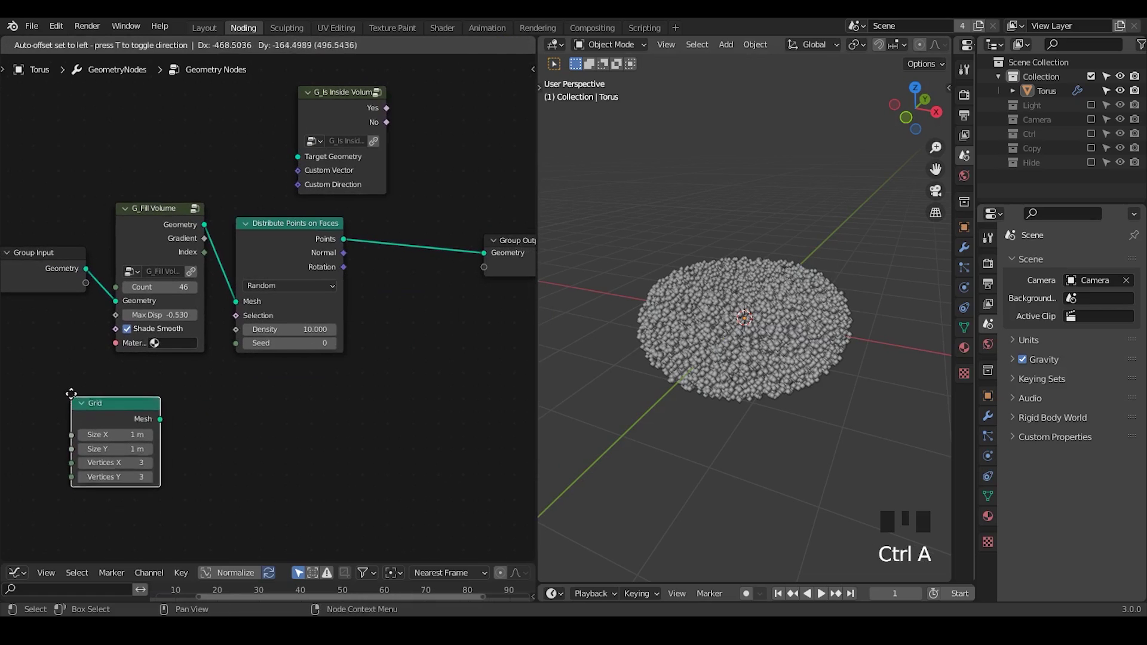
{"action": "left_click", "coordinate": [127, 456]}
{"action": "type", "text": "100"}
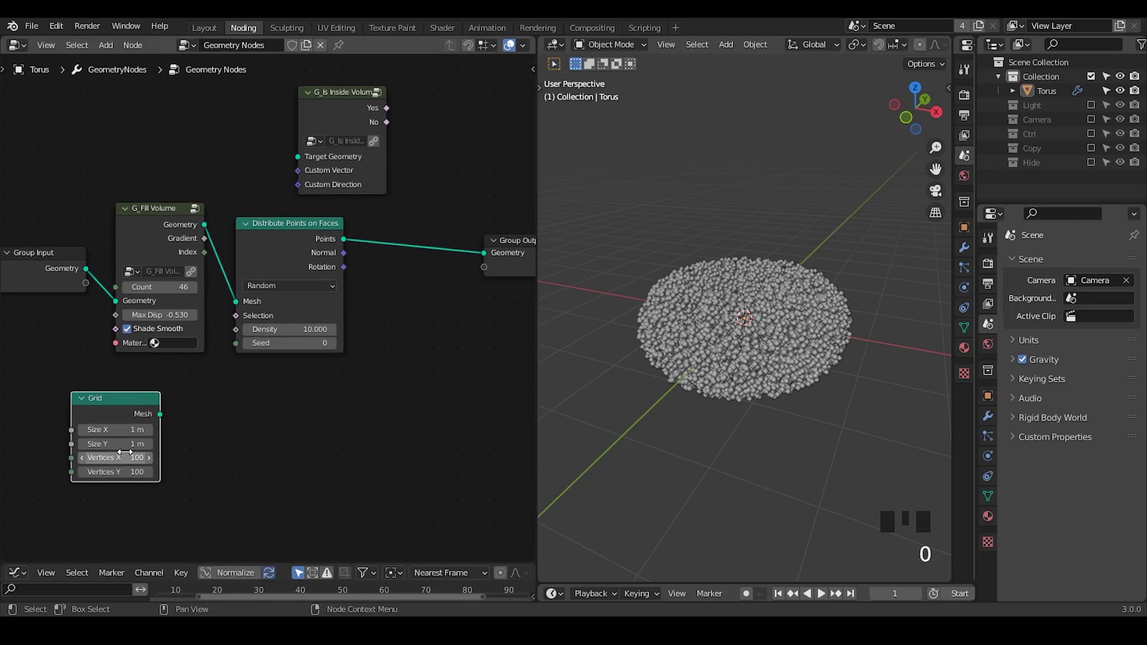
{"action": "key", "text": "Return"}
{"action": "left_click", "coordinate": [131, 399], "text": "alt+shift"}
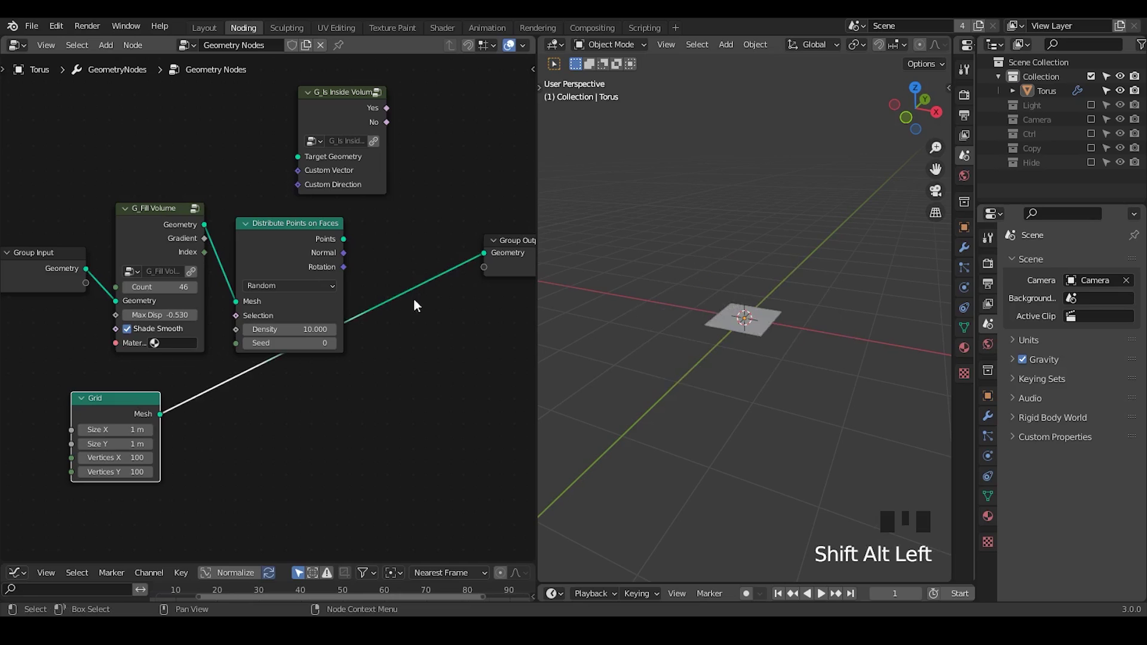
{"action": "left_click_drag", "start_coordinate": [132, 429], "coordinate": [295, 400]}
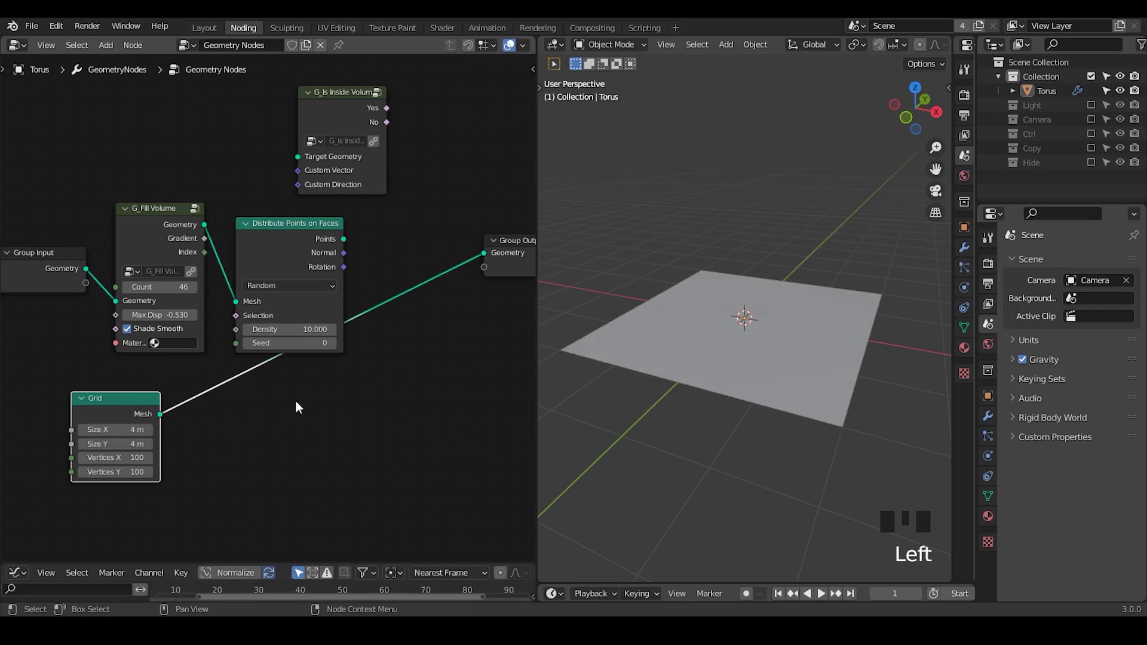
Step: Insert a Join Geometry node before the output and feed Group Input's geometry into it
{"action": "key", "text": "ctrl+a"}
{"action": "type", "text": "join"}
{"action": "key", "text": "Return"}
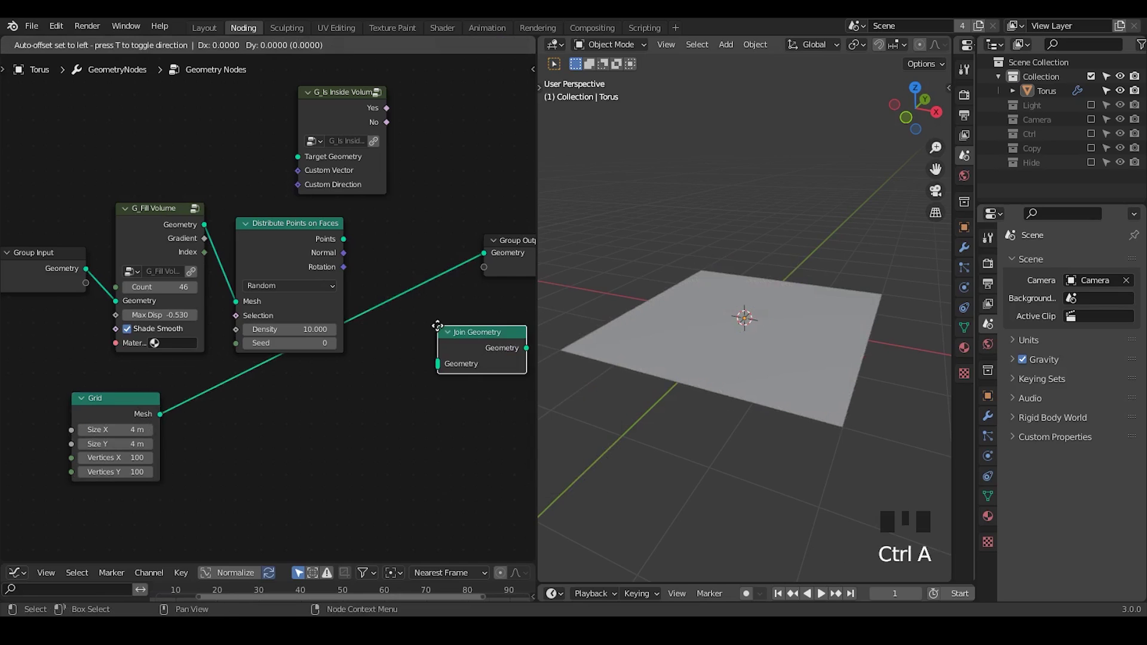
{"action": "left_click", "coordinate": [379, 250]}
{"action": "middle_click_drag", "start_coordinate": [379, 251], "coordinate": [478, 219]}
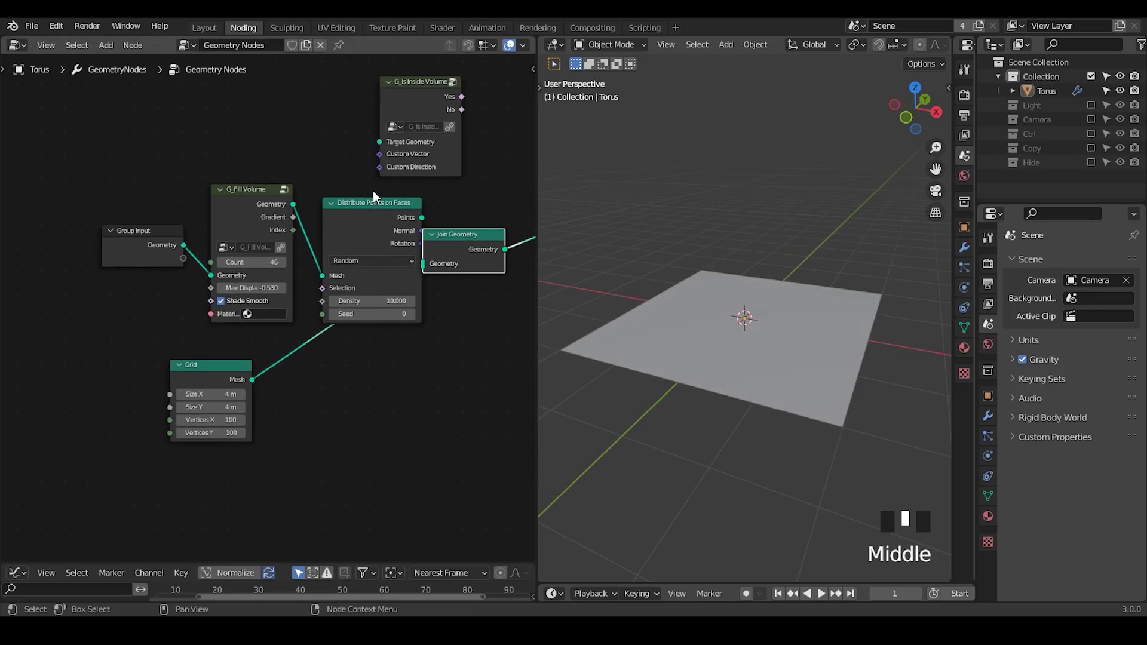
{"action": "left_click_drag", "start_coordinate": [374, 185], "coordinate": [116, 306]}
{"action": "key", "text": "g"}
{"action": "left_click", "coordinate": [16, 297]}
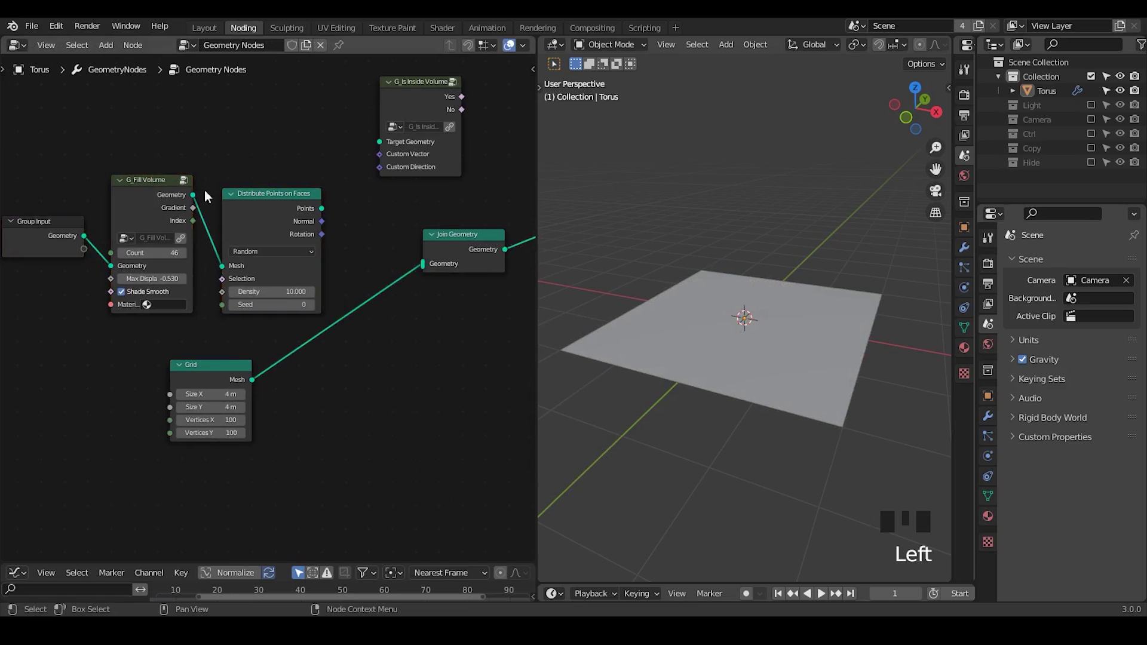
{"action": "left_click_drag", "start_coordinate": [84, 236], "coordinate": [422, 264]}
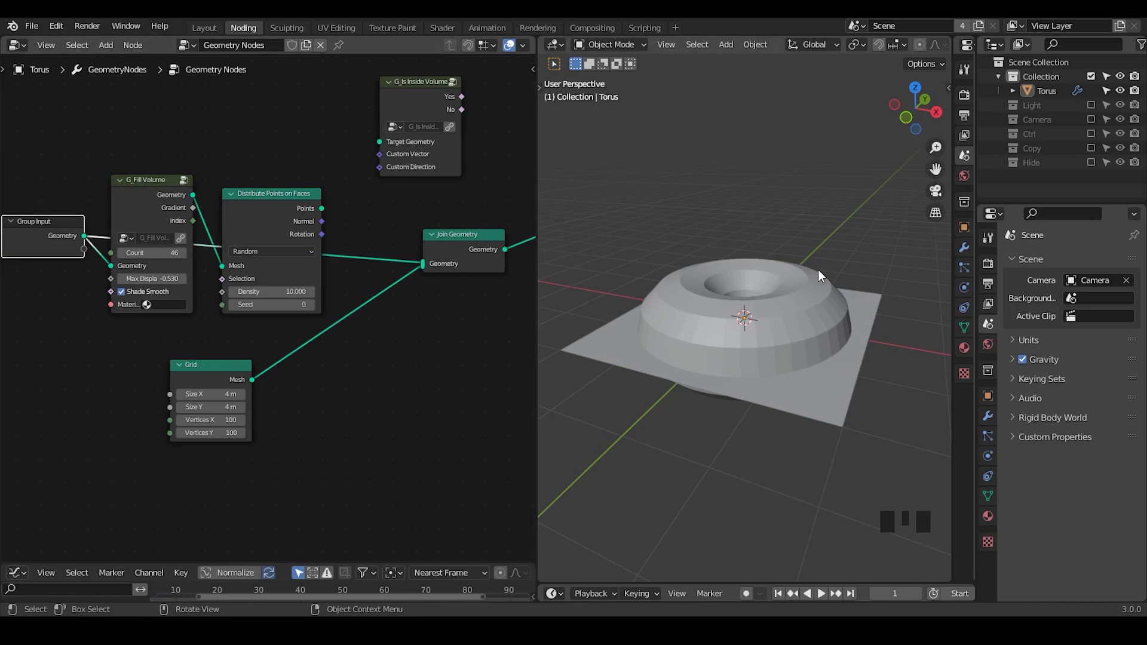
Step: Check the torus and grid in wireframe, return to solid shading, and tidy the node layout
{"action": "key", "text": "z"}
{"action": "left_click", "coordinate": [738, 275]}
{"action": "mouse_move", "coordinate": [729, 331]}
{"action": "middle_mouse_down"}
{"action": "mouse_move", "coordinate": [744, 370]}
{"action": "mouse_move", "coordinate": [682, 287]}
{"action": "middle_mouse_up"}
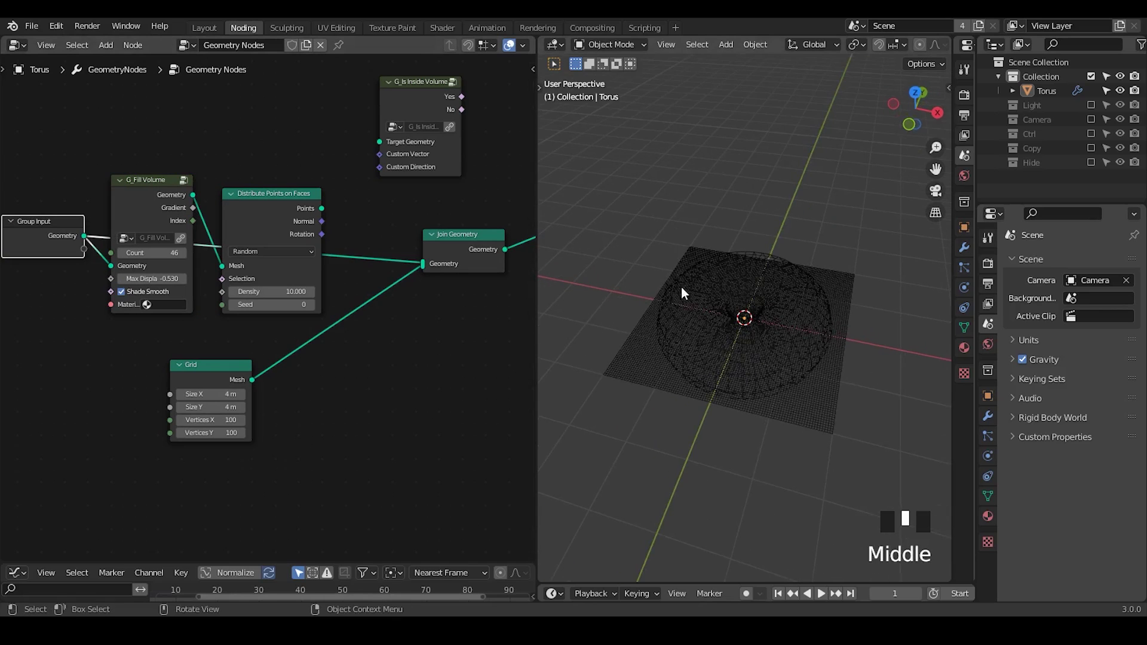
{"action": "key", "text": "z"}
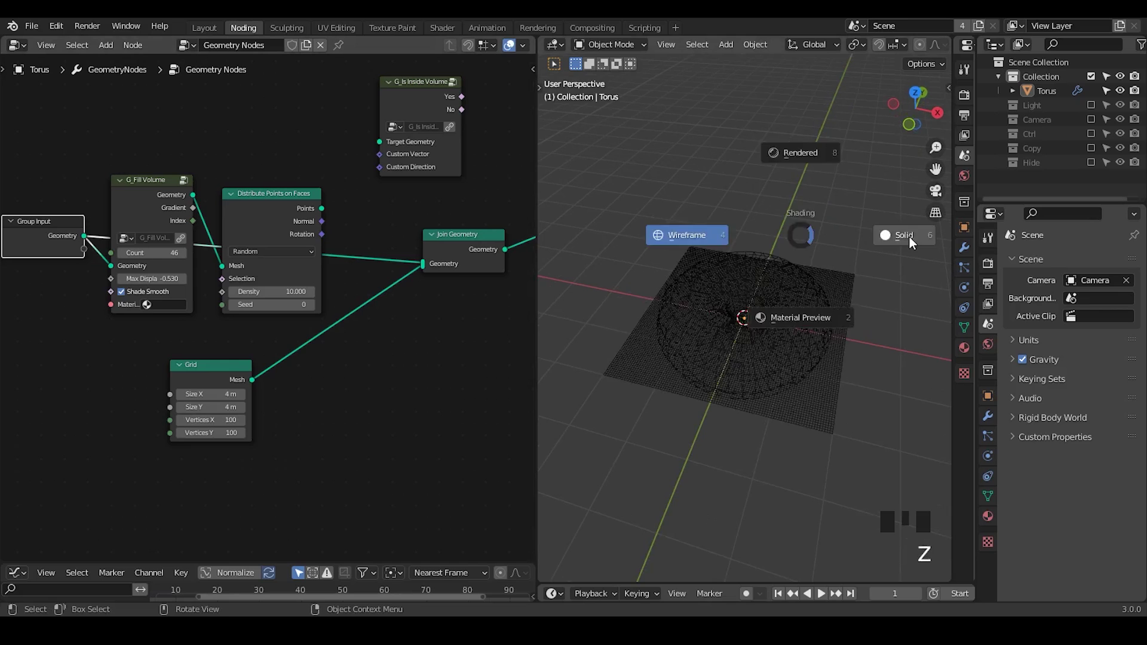
{"action": "middle_click_drag", "start_coordinate": [343, 223], "coordinate": [328, 217]}
{"action": "left_click_drag", "start_coordinate": [328, 224], "coordinate": [149, 95]}
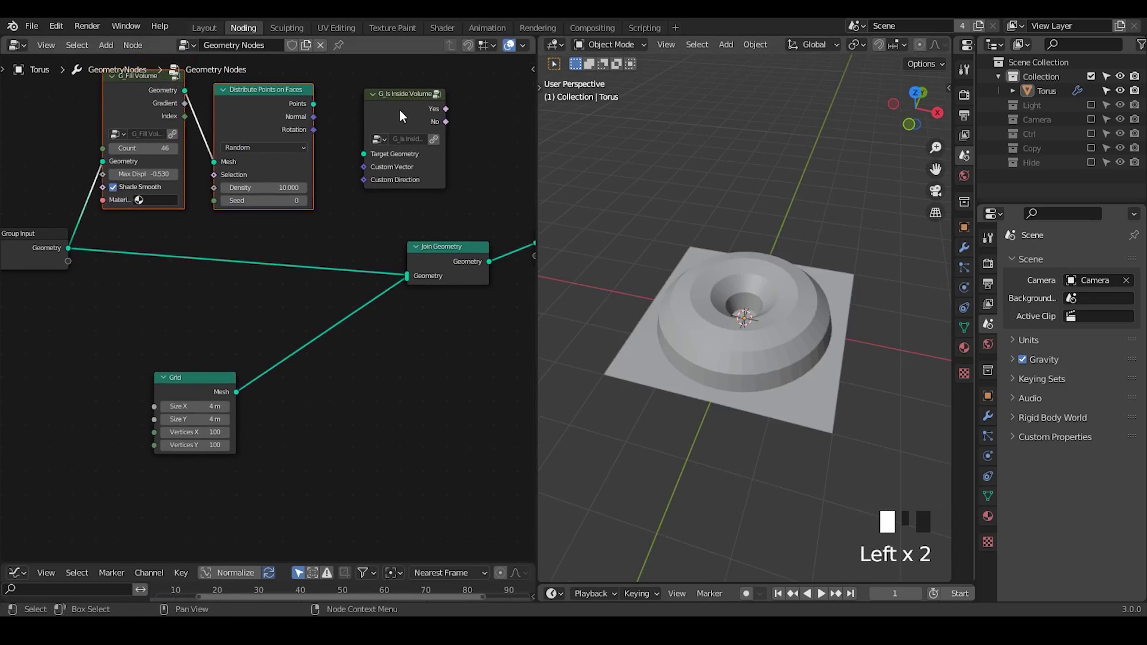
{"action": "left_click_drag", "start_coordinate": [399, 110], "coordinate": [397, 161]}
{"action": "middle_click_drag", "start_coordinate": [397, 161], "coordinate": [308, 207]}
Step: Add a trial Raycast node and then delete it
{"action": "key", "text": "ctrl+a"}
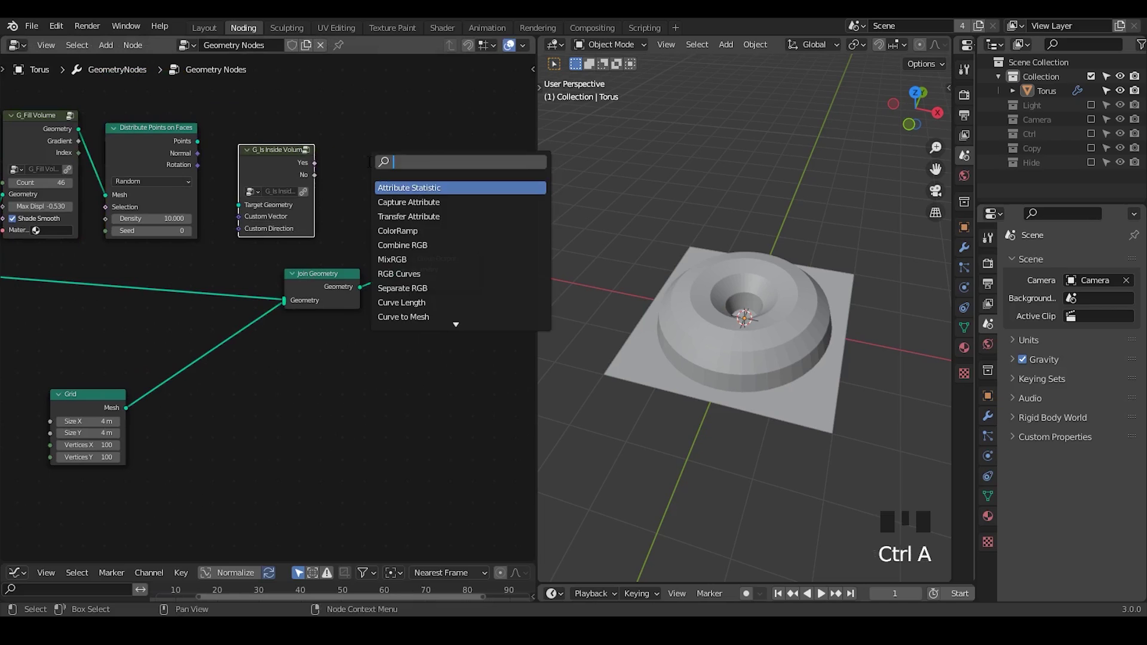
{"action": "type", "text": "raycast"}
{"action": "key", "text": "Return"}
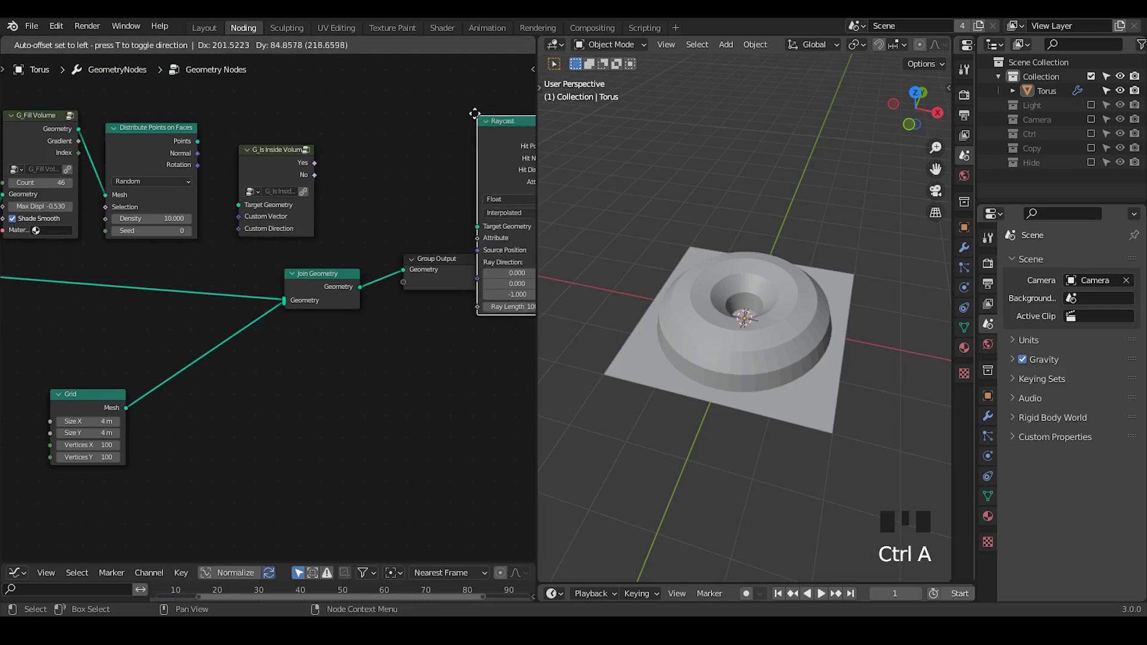
{"action": "left_click", "coordinate": [439, 100]}
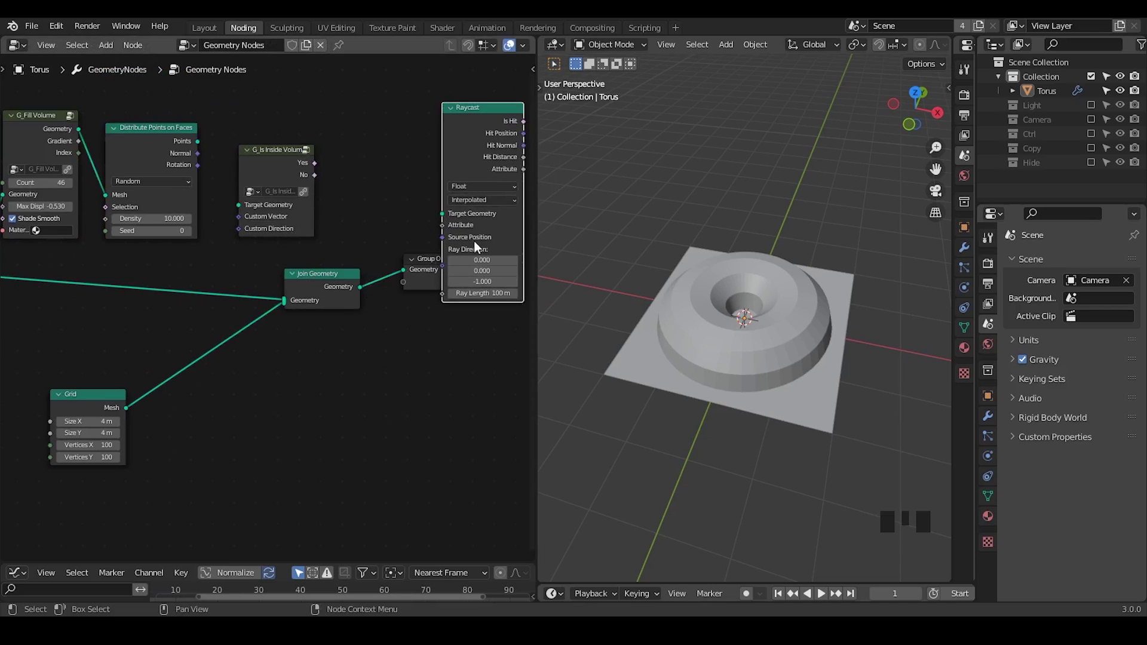
{"action": "key", "text": "x"}
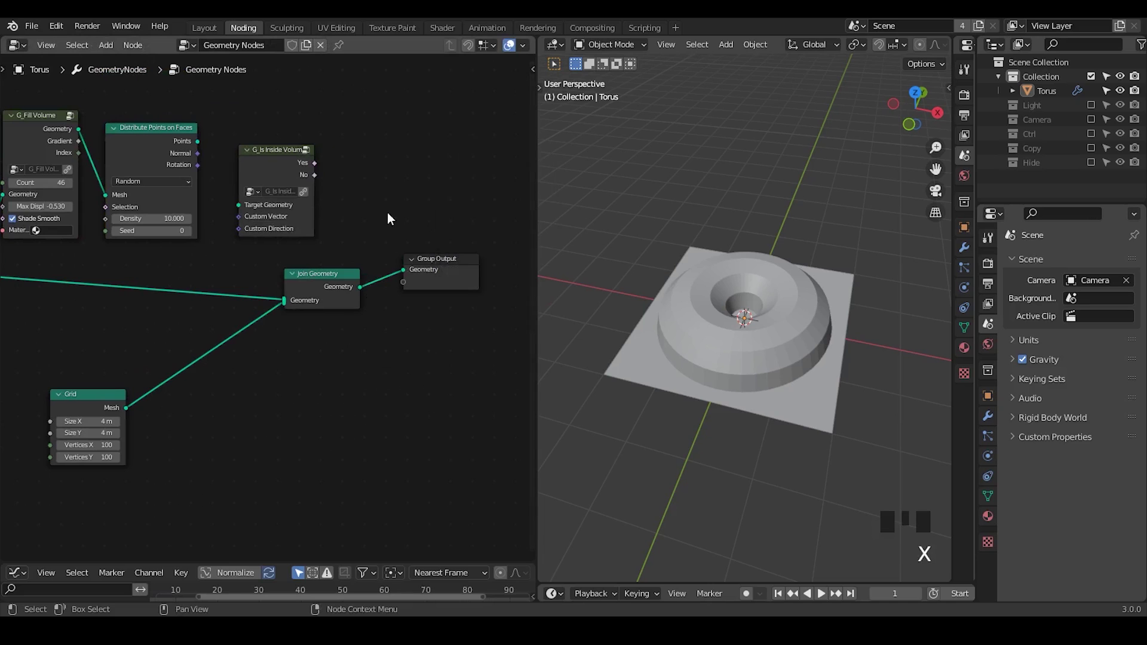
Step: Connect Group Input's Geometry to G_Is Inside Volume's Target Geometry
{"action": "middle_click_drag", "start_coordinate": [117, 338], "coordinate": [281, 288]}
{"action": "left_click_drag", "start_coordinate": [442, 116], "coordinate": [251, 256]}
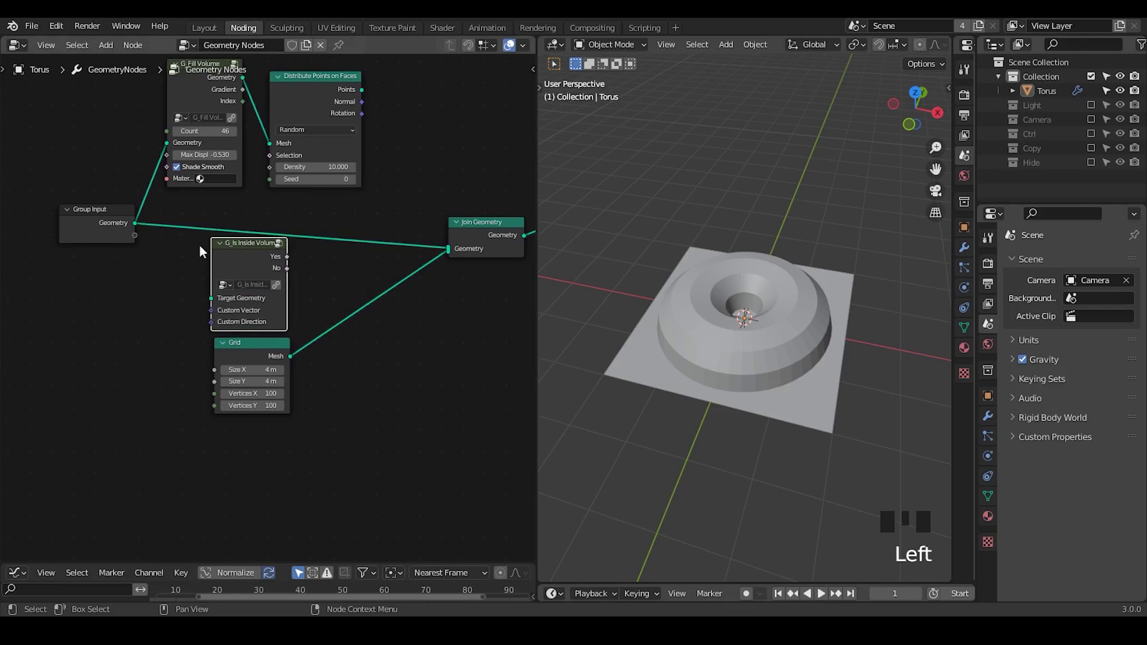
{"action": "left_click_drag", "start_coordinate": [135, 222], "coordinate": [211, 298]}
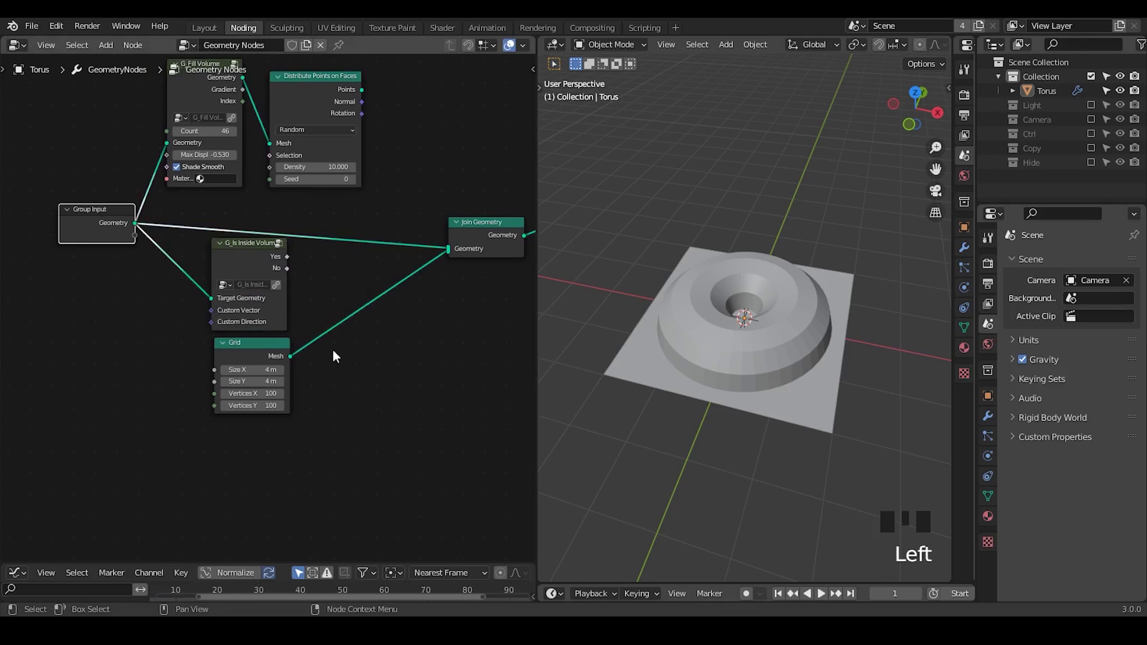
{"action": "middle_click_drag", "start_coordinate": [299, 357], "coordinate": [270, 339]}
{"action": "left_click_drag", "start_coordinate": [239, 339], "coordinate": [236, 351]}
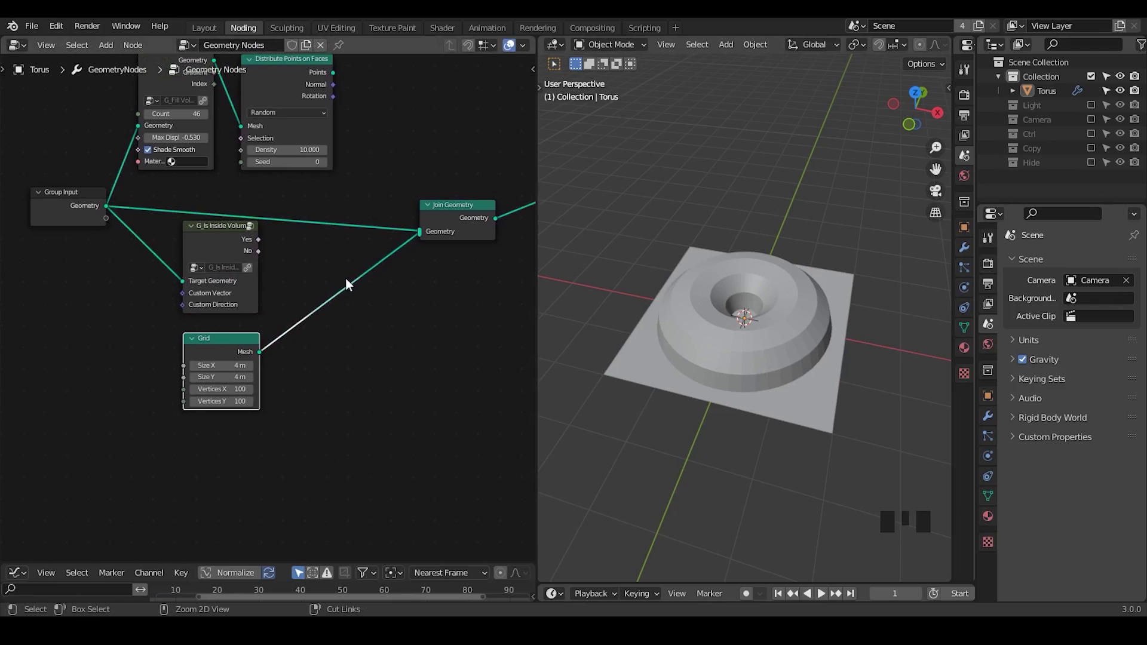
Step: Insert Delete Geometry on the Grid→Join link, with G_Is Inside Volume's No as Selection
{"action": "key", "text": "ctrl+a"}
{"action": "type", "text": "delete geo"}
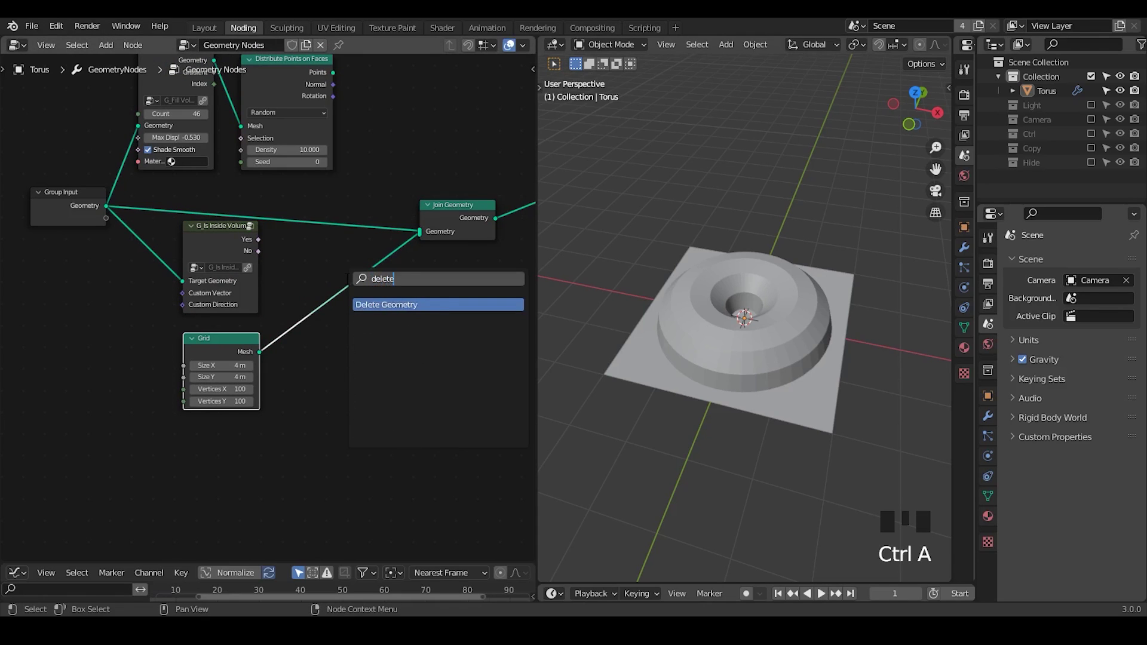
{"action": "key", "text": "Return"}
{"action": "left_click", "coordinate": [361, 285]}
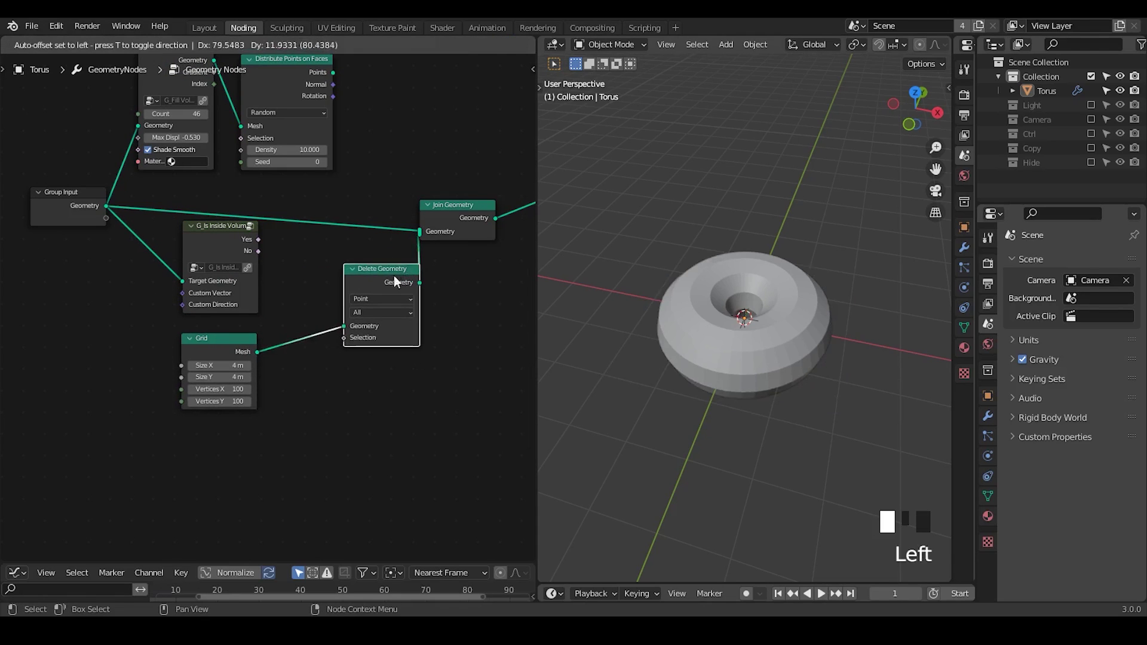
{"action": "left_click_drag", "start_coordinate": [258, 239], "coordinate": [346, 336]}
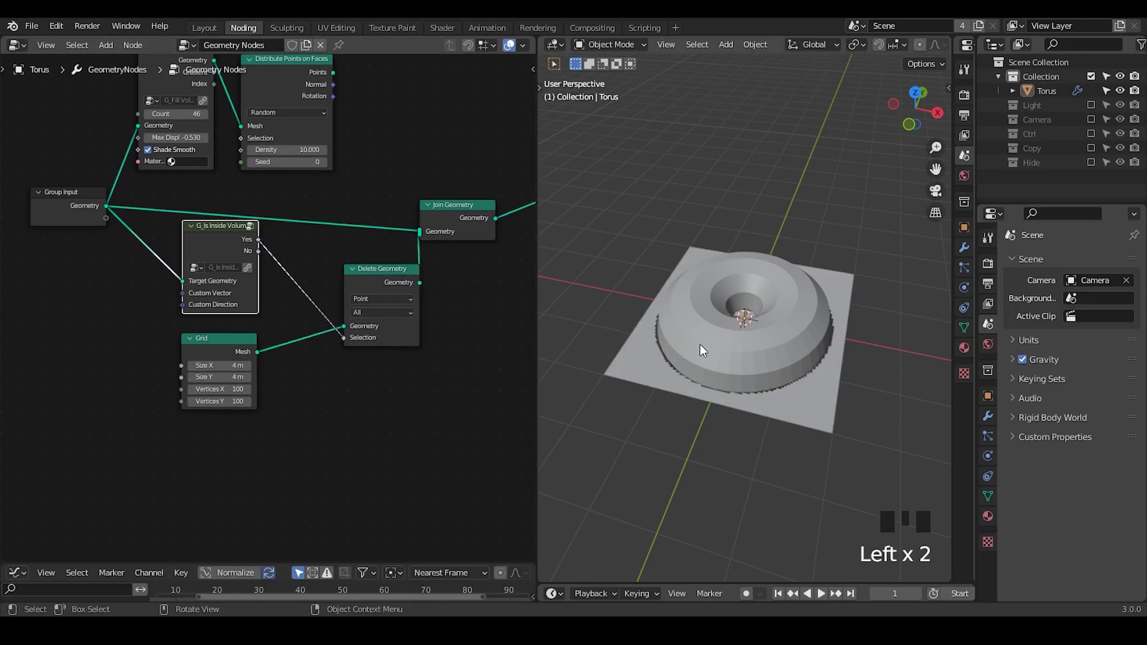
{"action": "middle_click_drag", "start_coordinate": [432, 304], "coordinate": [384, 289]}
{"action": "left_click_drag", "start_coordinate": [306, 318], "coordinate": [280, 309]}
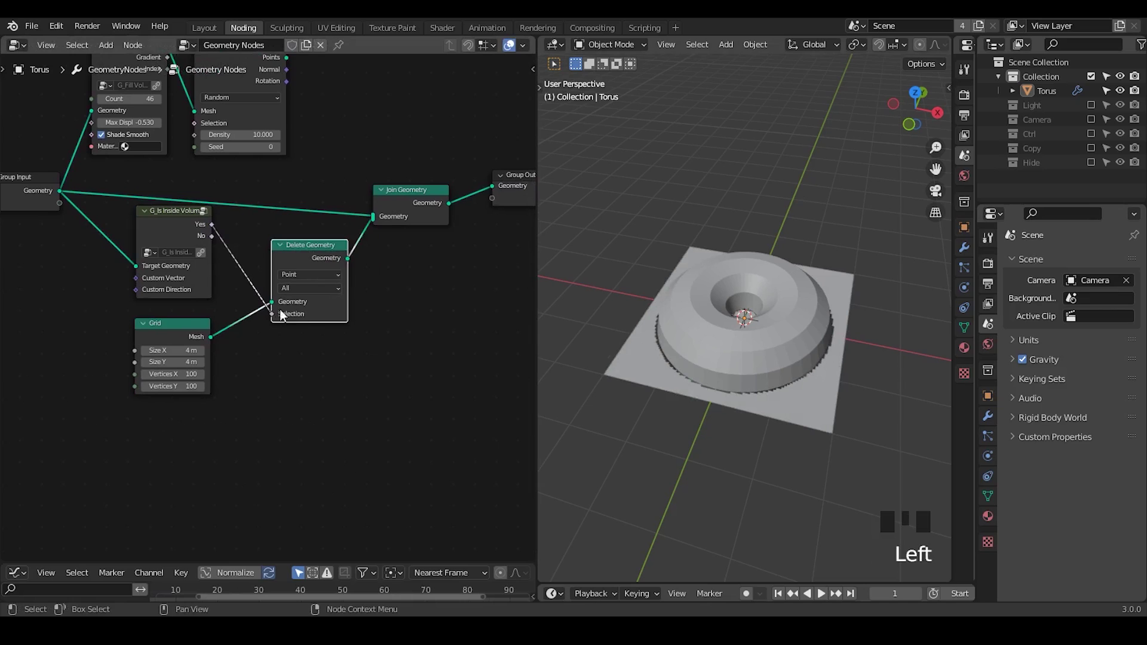
{"action": "left_click_drag", "start_coordinate": [211, 236], "coordinate": [271, 314]}
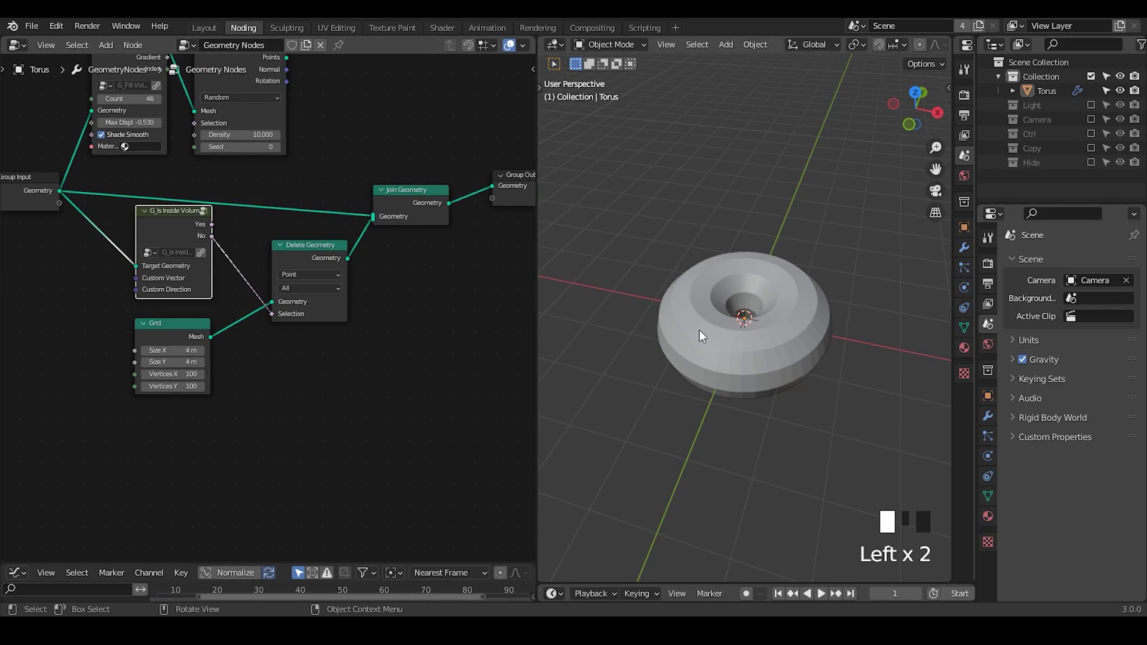
Step: Preview the trimmed disc from Delete Geometry and move the Grid node left
{"action": "left_click", "coordinate": [325, 256], "text": "alt+shift"}
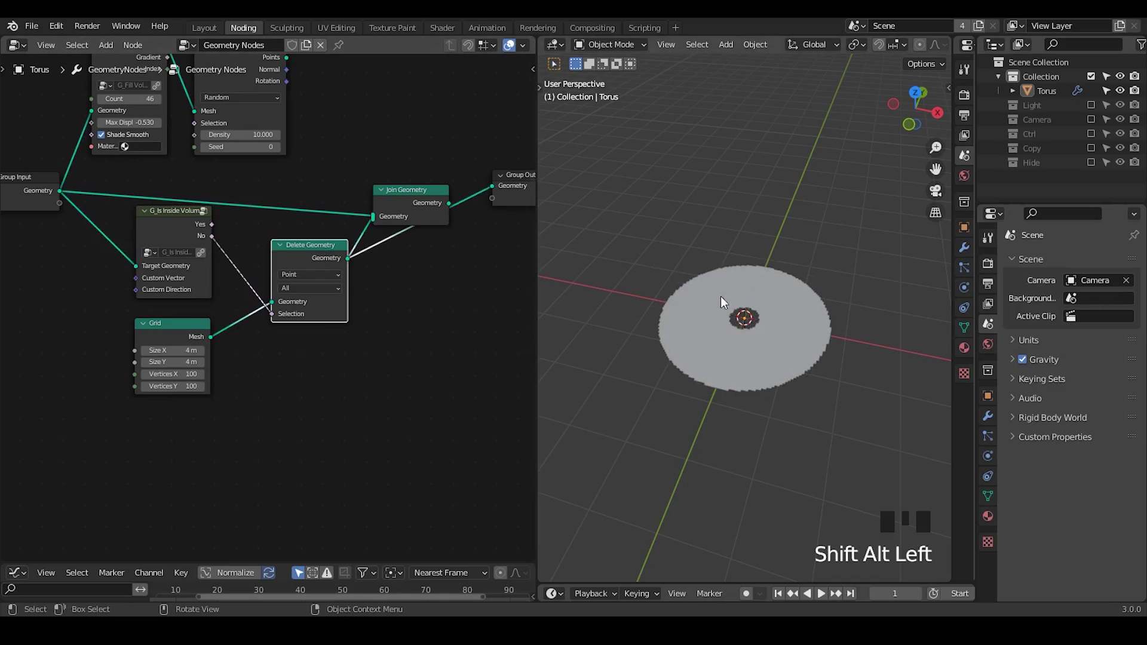
{"action": "middle_click_drag", "start_coordinate": [741, 309], "coordinate": [748, 339]}
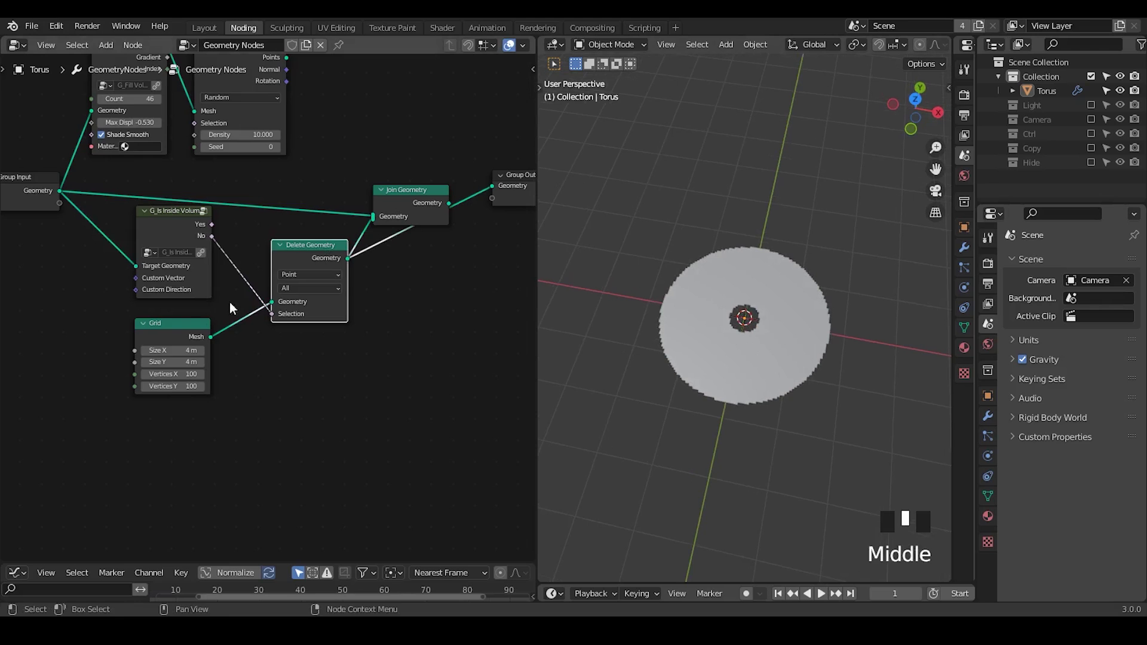
{"action": "middle_click_drag", "start_coordinate": [184, 344], "coordinate": [235, 334]}
{"action": "left_click_drag", "start_coordinate": [235, 322], "coordinate": [80, 334]}
{"action": "middle_click_drag", "start_coordinate": [755, 258], "coordinate": [769, 302]}
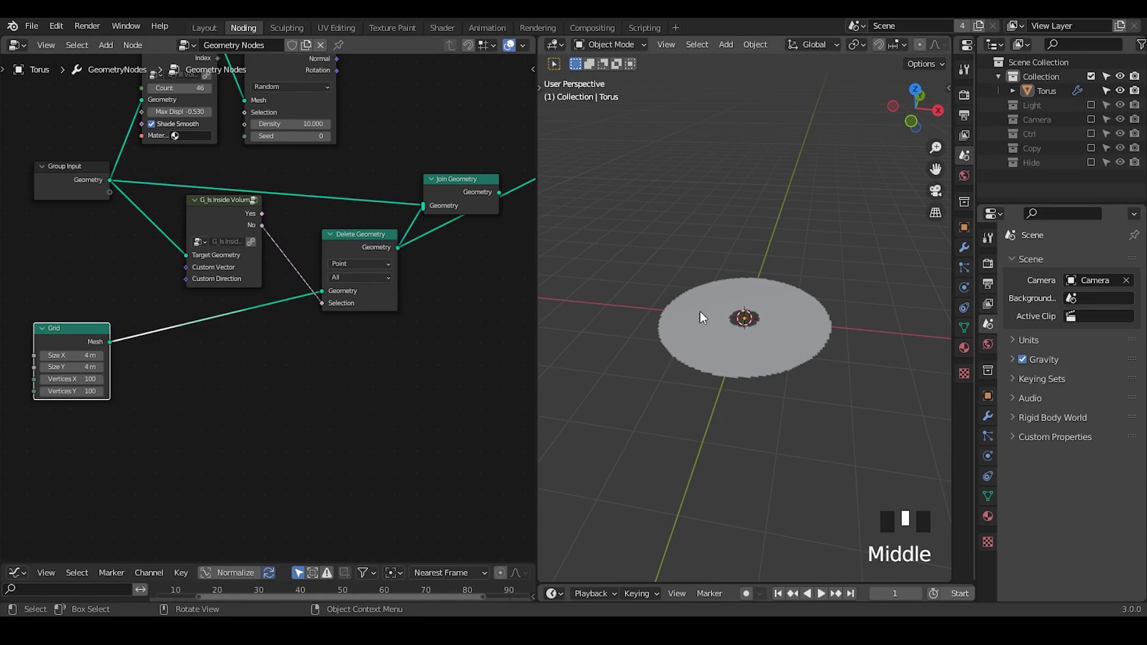
{"action": "middle_click_drag", "start_coordinate": [418, 161], "coordinate": [433, 207]}
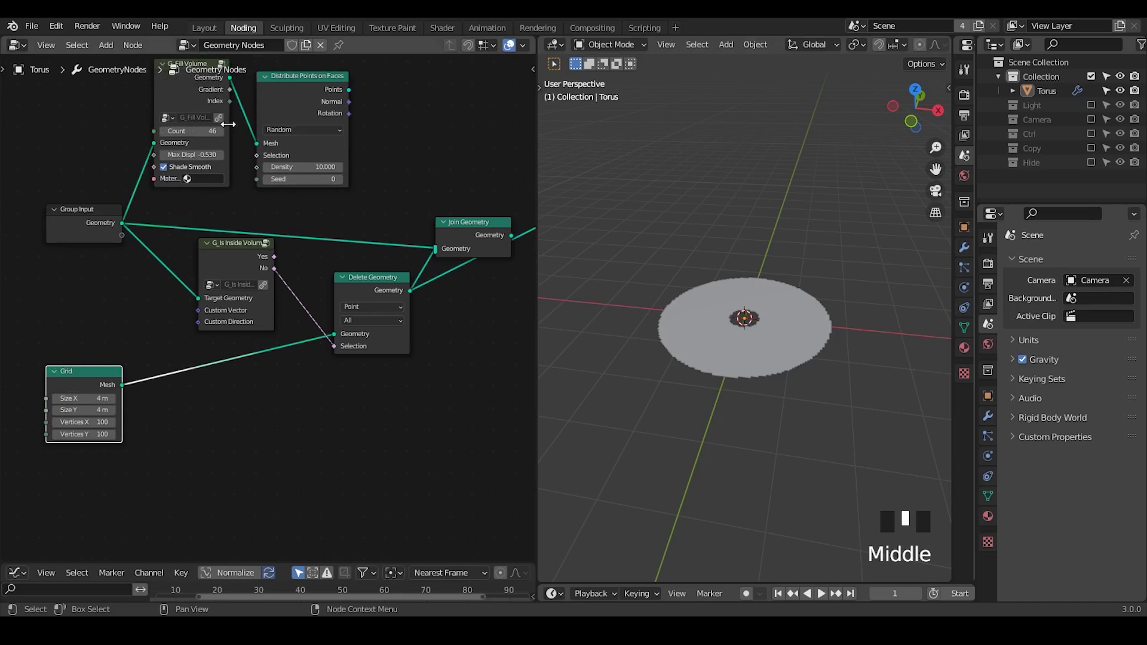
{"action": "left_click", "coordinate": [183, 101]}
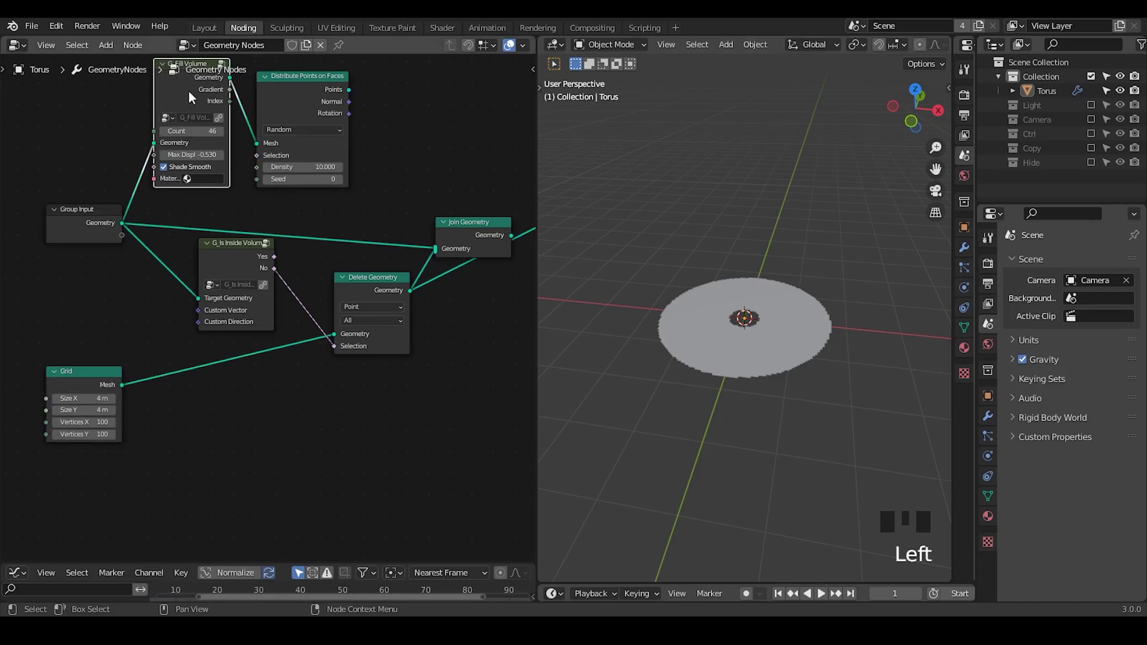
Step: Duplicate G_Fill Volume and insert the copy into the Grid's link
{"action": "key", "text": "shift+d"}
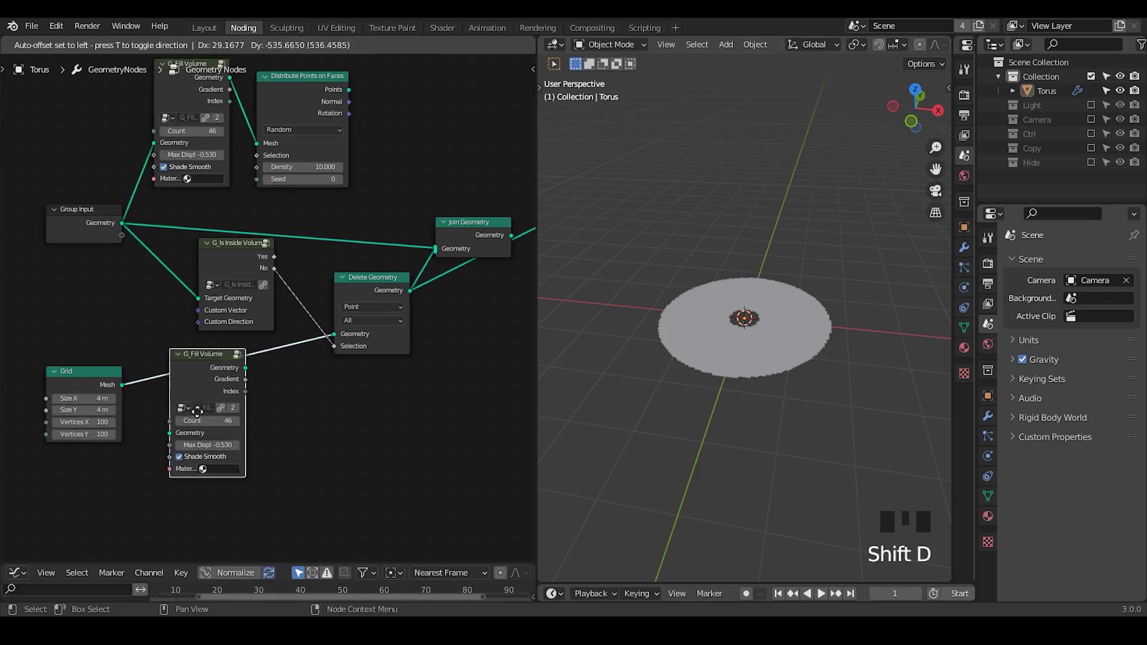
{"action": "left_click", "coordinate": [232, 406]}
{"action": "middle_click_drag", "start_coordinate": [307, 429], "coordinate": [328, 357]}
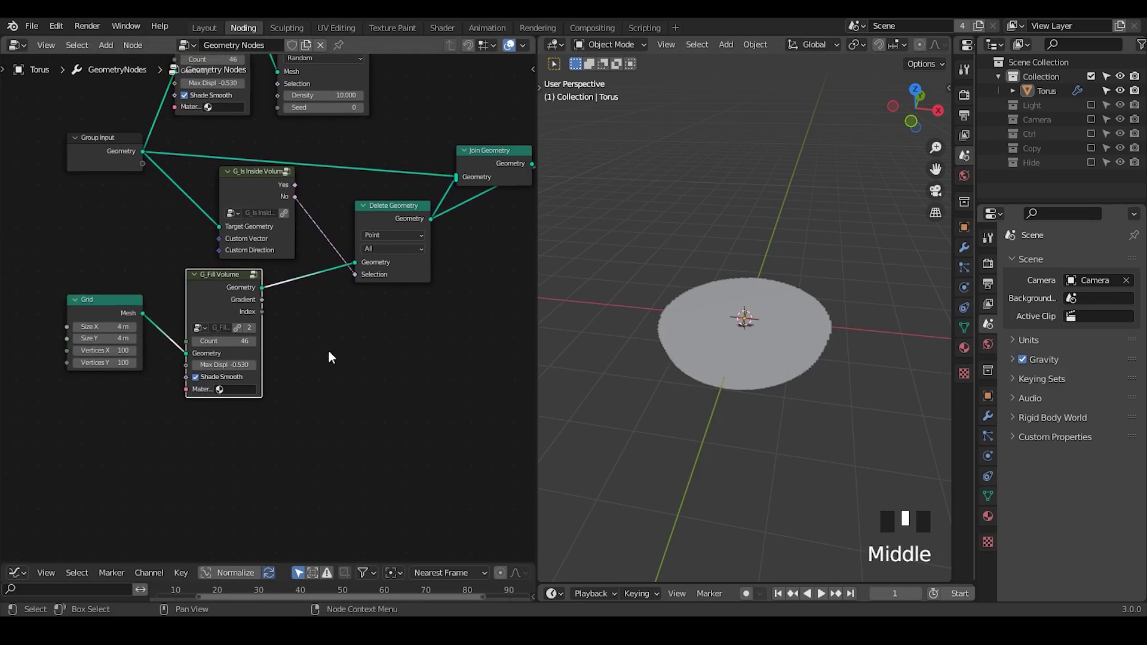
{"action": "middle_click_drag", "start_coordinate": [770, 394], "coordinate": [776, 353]}
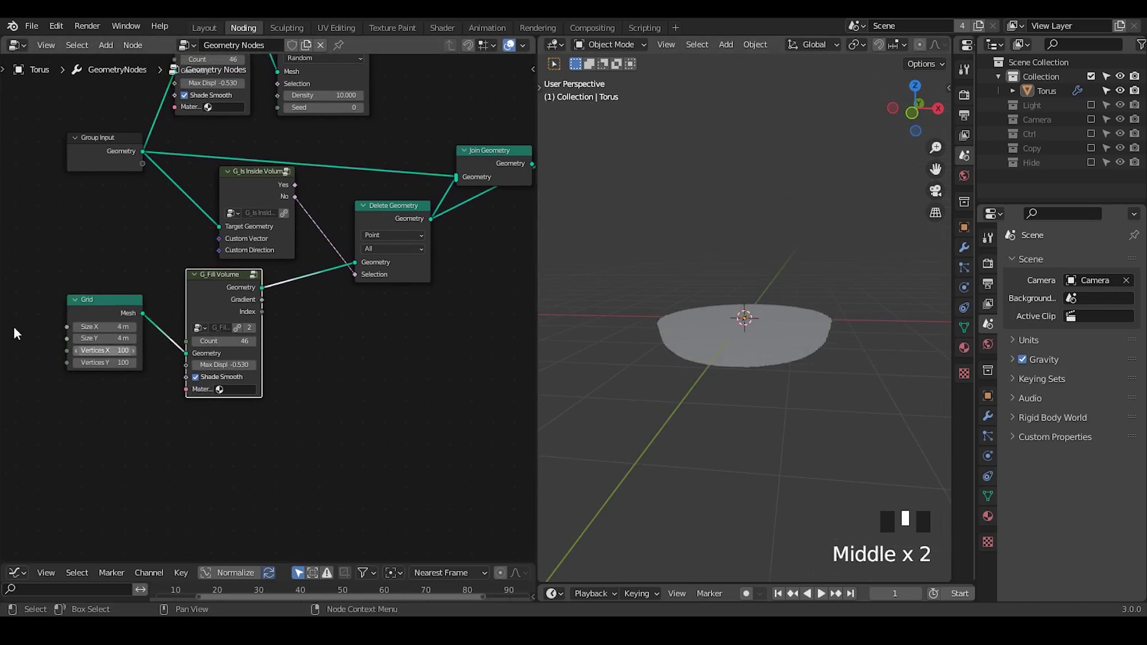
Step: Set the Grid's Vertices X and Y to 39
{"action": "left_click", "coordinate": [105, 351]}
{"action": "type", "text": "2"}
{"action": "key", "text": "Return"}
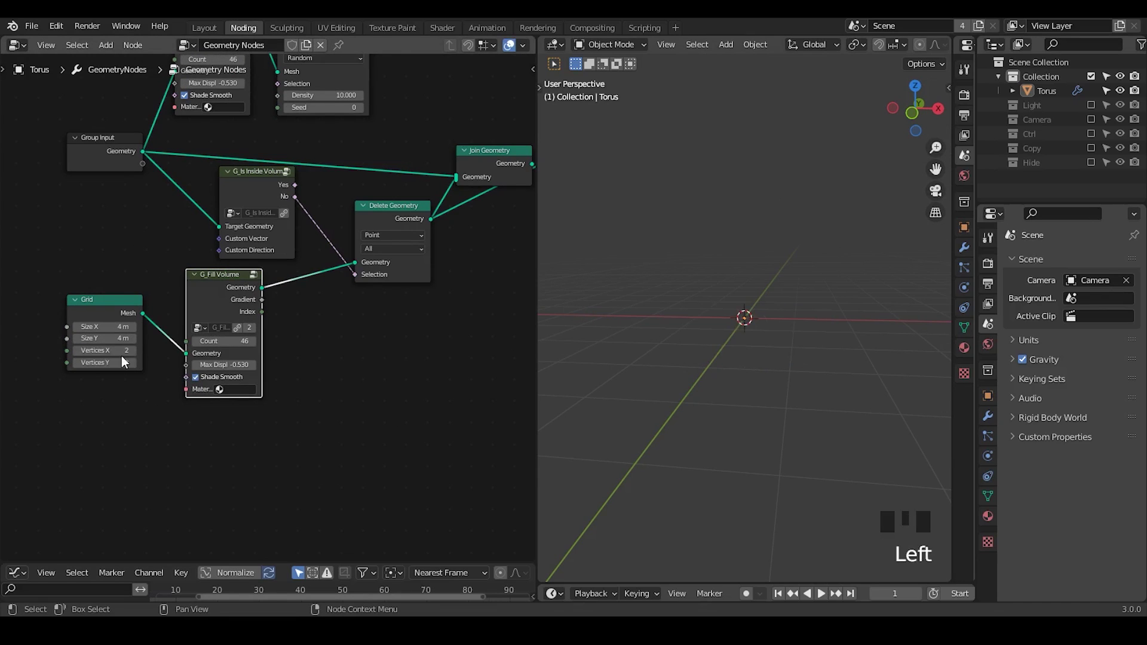
{"action": "left_click_drag", "start_coordinate": [110, 352], "coordinate": [167, 363]}
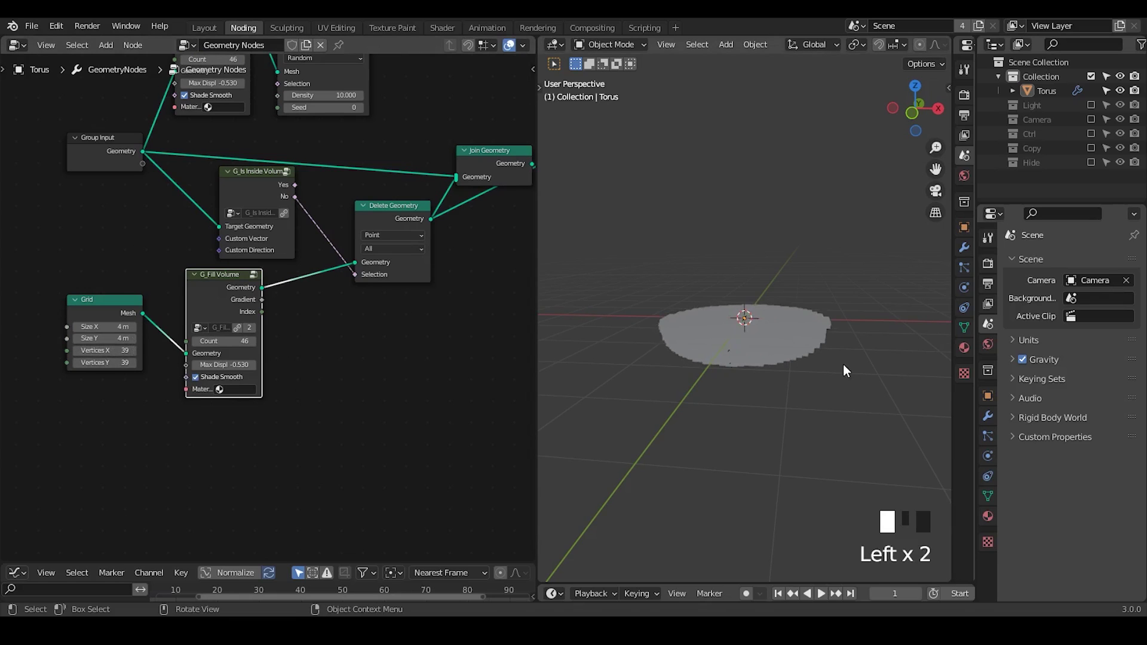
{"action": "middle_click_drag", "start_coordinate": [844, 365], "coordinate": [835, 384]}
{"action": "middle_click_drag", "start_coordinate": [405, 375], "coordinate": [308, 388]}
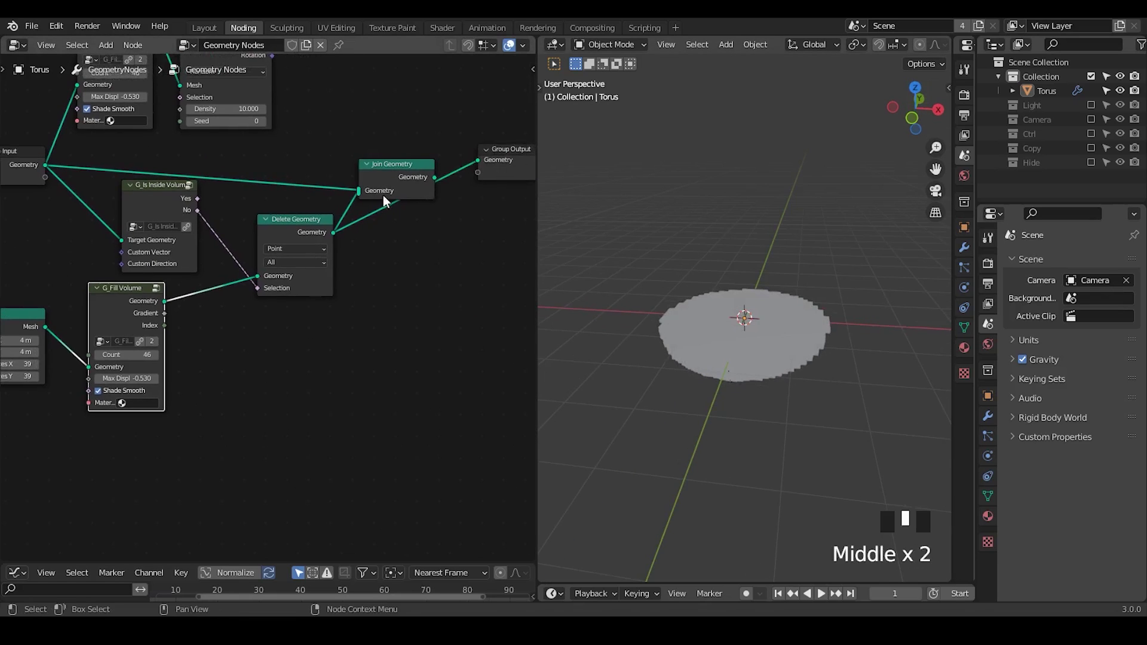
Step: Collapse Join Geometry and insert a Mesh to Points node (Radius 0.05 m) before Group Output
{"action": "double_click", "coordinate": [368, 166]}
{"action": "key", "text": "ctrl+a"}
{"action": "type", "text": "m"}
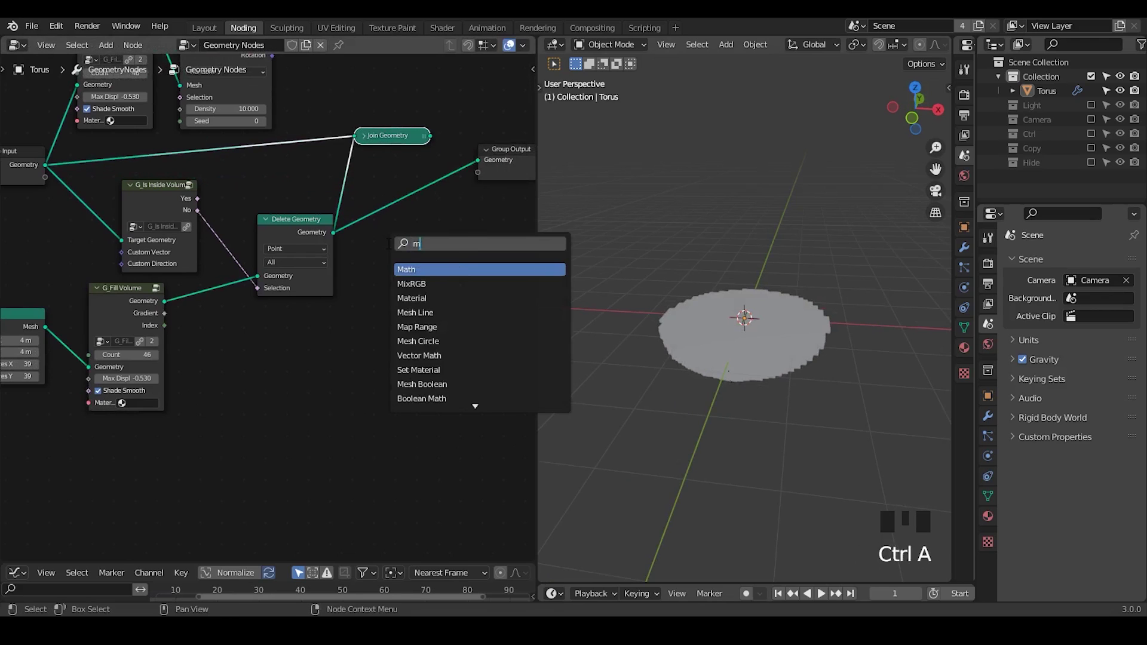
{"action": "type", "text": "esh to po"}
{"action": "key", "text": "Return"}
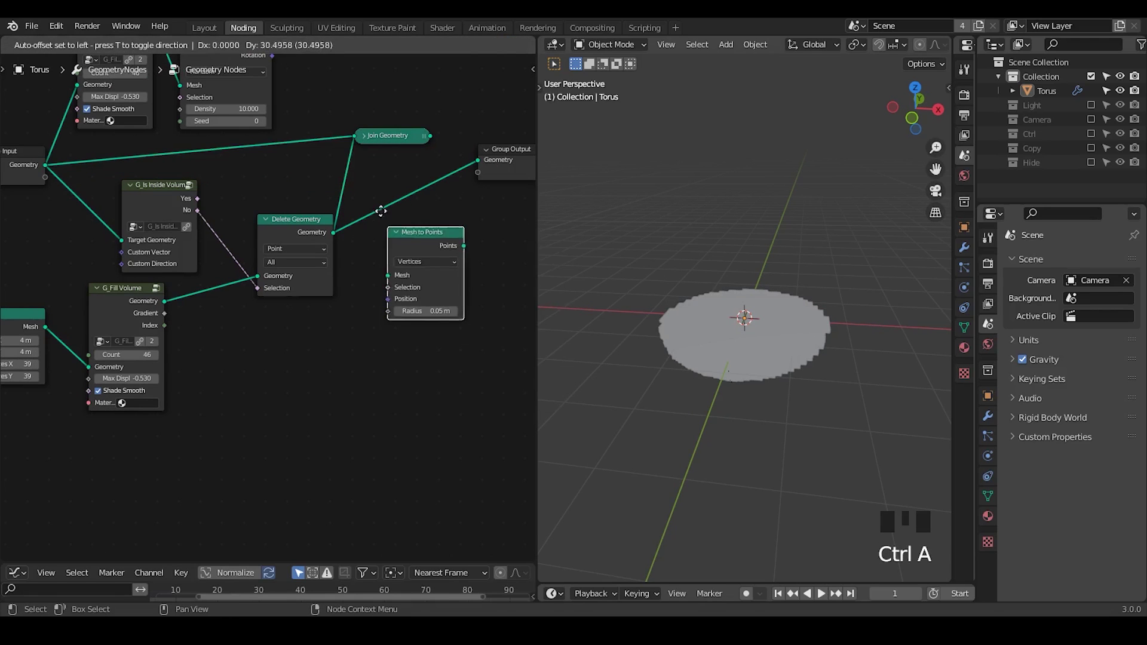
{"action": "left_click", "coordinate": [351, 186]}
{"action": "mouse_move", "coordinate": [783, 382]}
{"action": "middle_mouse_down"}
{"action": "mouse_move", "coordinate": [802, 459]}
{"action": "mouse_move", "coordinate": [783, 361]}
{"action": "middle_mouse_up"}
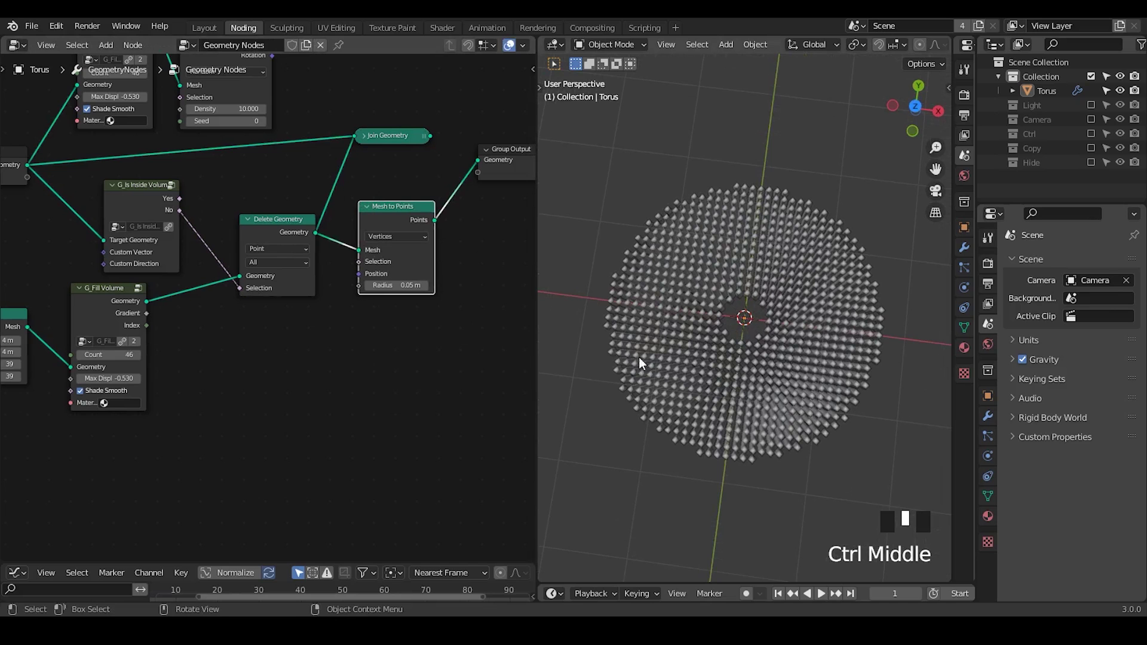
{"action": "middle_click_drag", "start_coordinate": [674, 309], "coordinate": [762, 359]}
{"action": "middle_click_drag", "start_coordinate": [292, 360], "coordinate": [299, 306]}
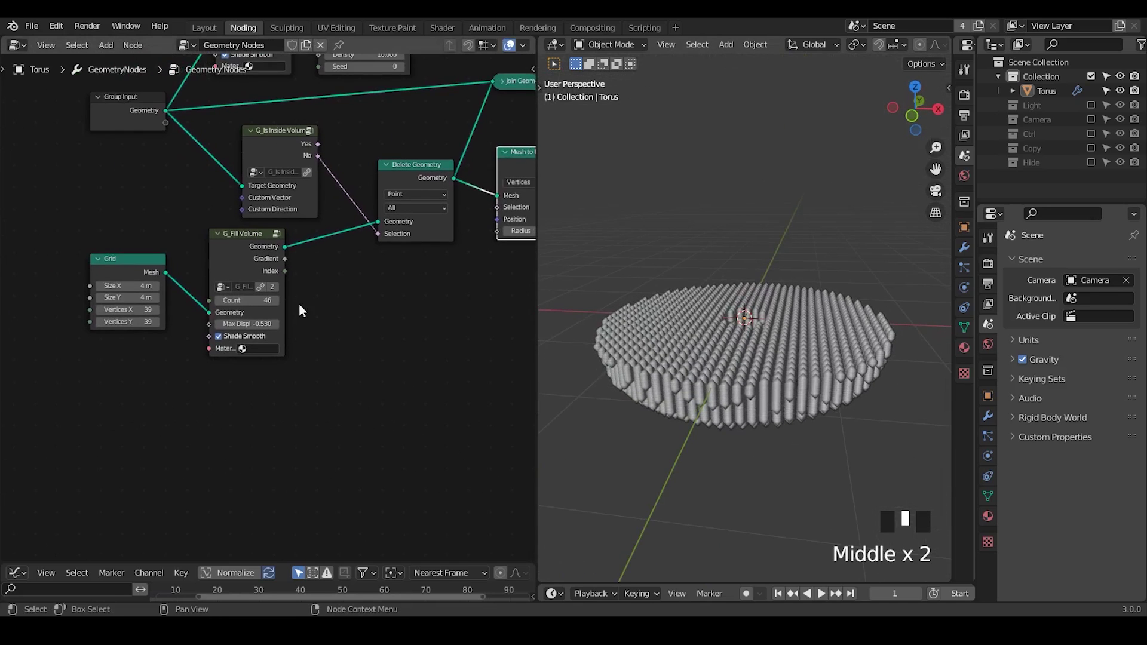
{"action": "left_click", "coordinate": [134, 309]}
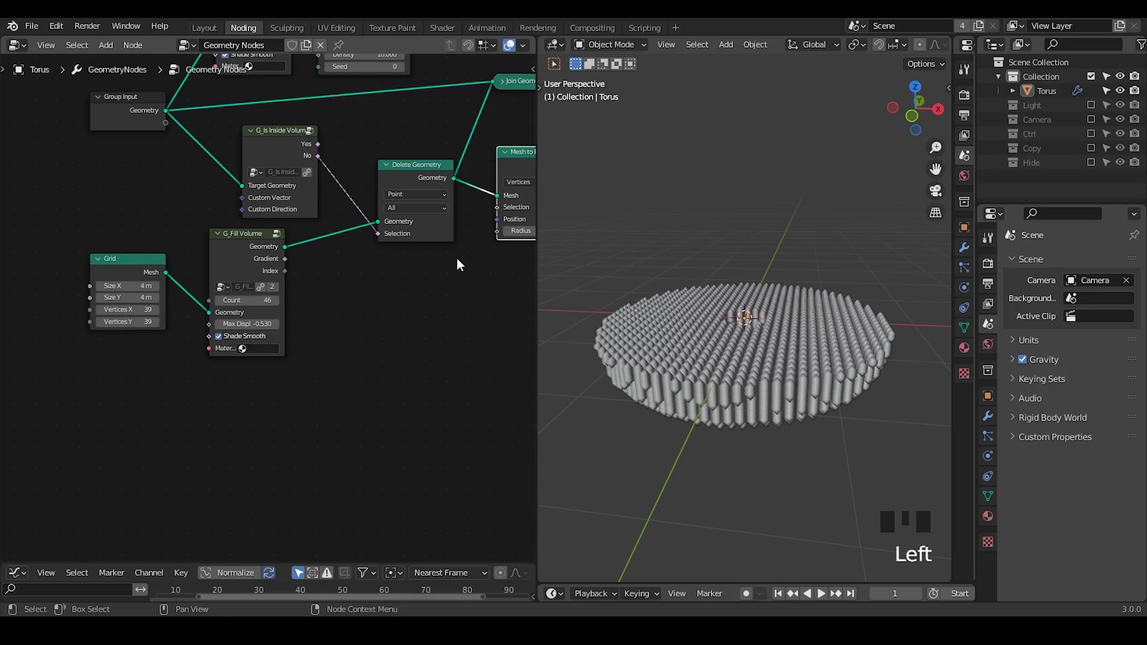
{"action": "middle_click_drag", "start_coordinate": [297, 307], "coordinate": [285, 348]}
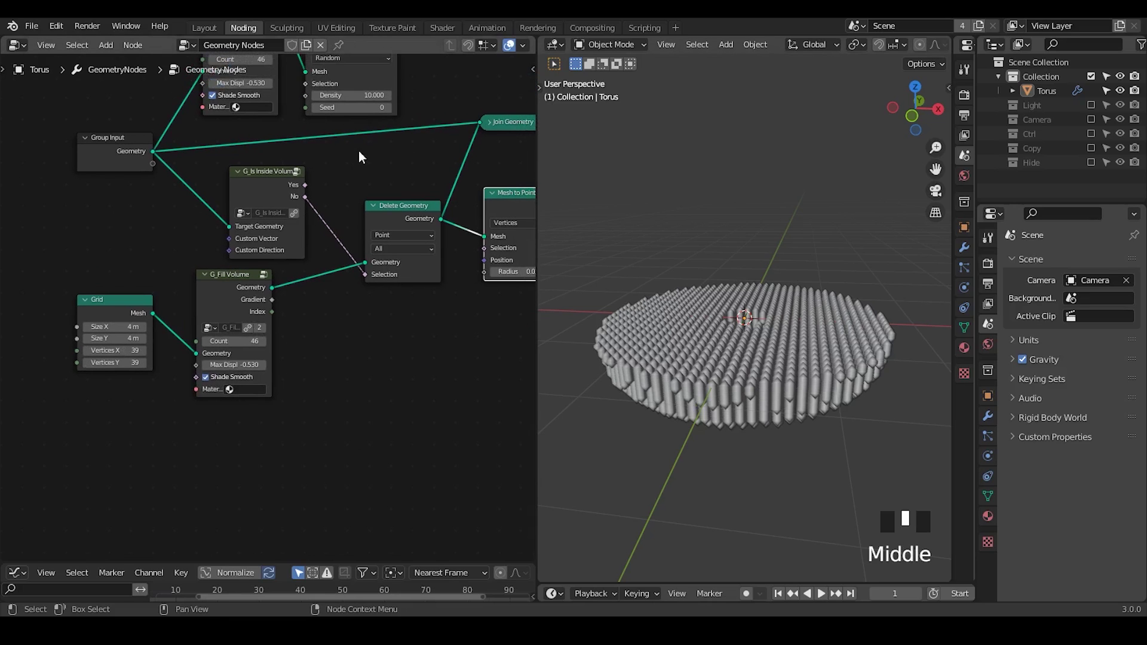
Step: Duplicate Distribute Points on Faces into the grid branch and link its Normal to Custom Vector
{"action": "middle_click_drag", "start_coordinate": [359, 151], "coordinate": [369, 201]}
{"action": "left_click", "coordinate": [339, 93]}
{"action": "key", "text": "shift+d"}
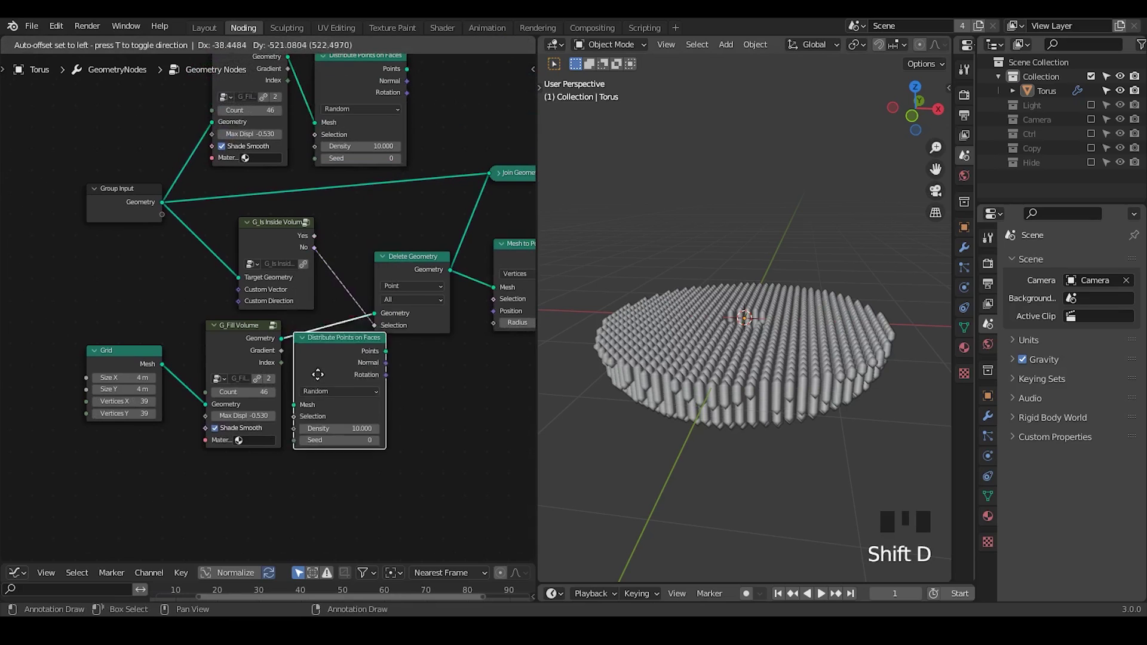
{"action": "left_click", "coordinate": [312, 360]}
{"action": "middle_click_drag", "start_coordinate": [290, 400], "coordinate": [349, 335]}
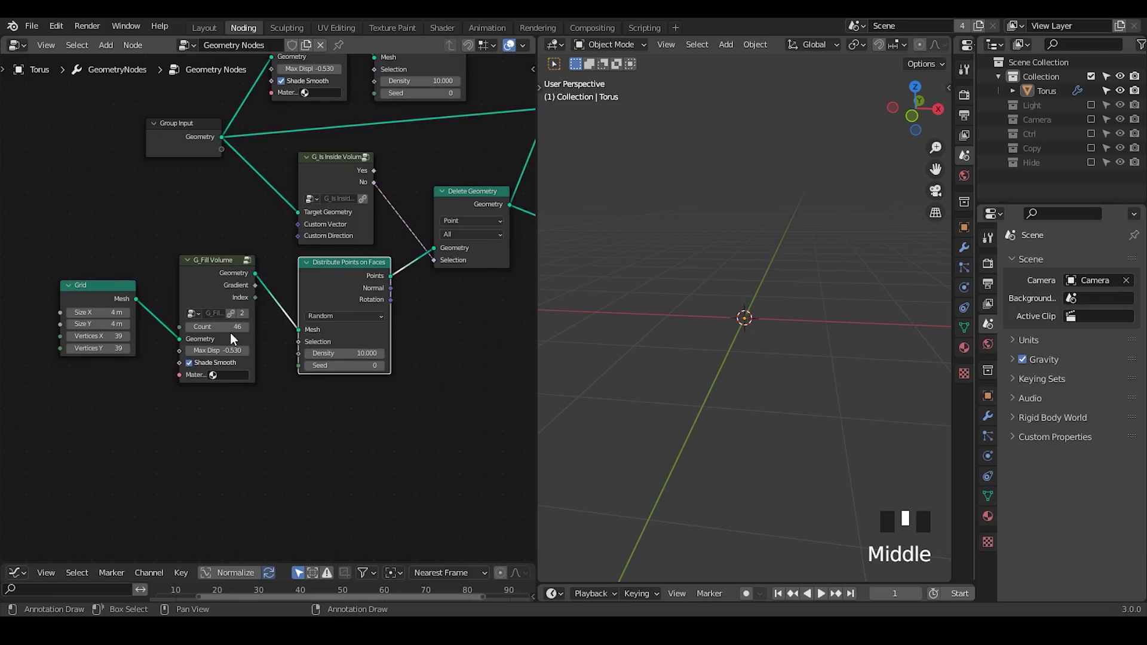
{"action": "left_click_drag", "start_coordinate": [349, 281], "coordinate": [335, 282]}
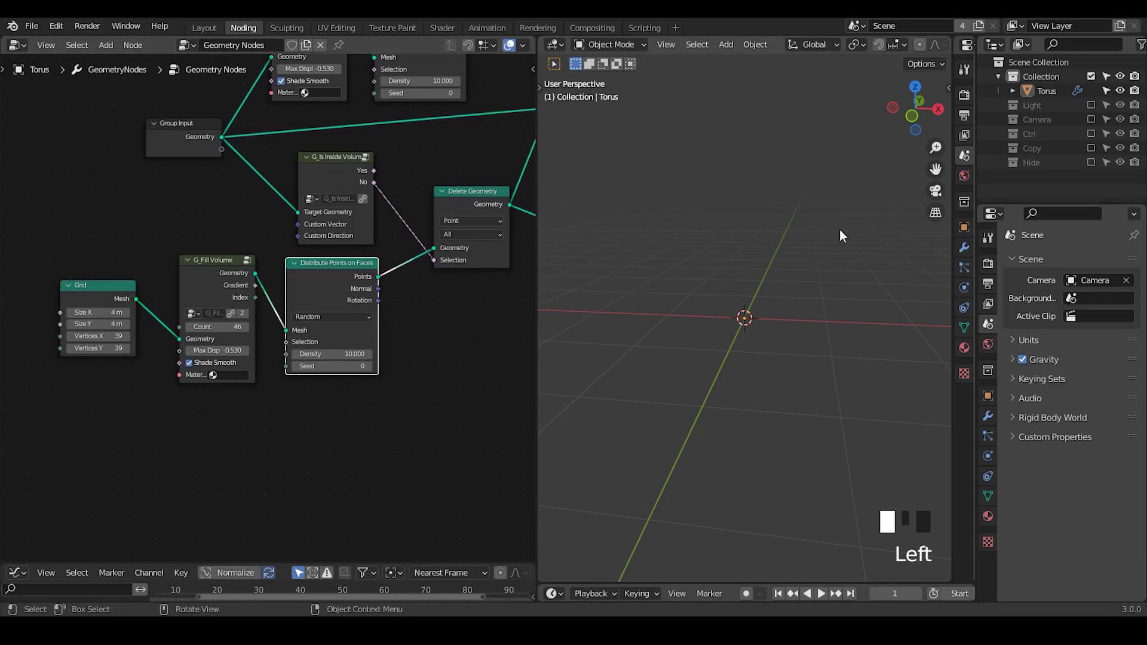
{"action": "middle_click_drag", "start_coordinate": [414, 298], "coordinate": [335, 314]}
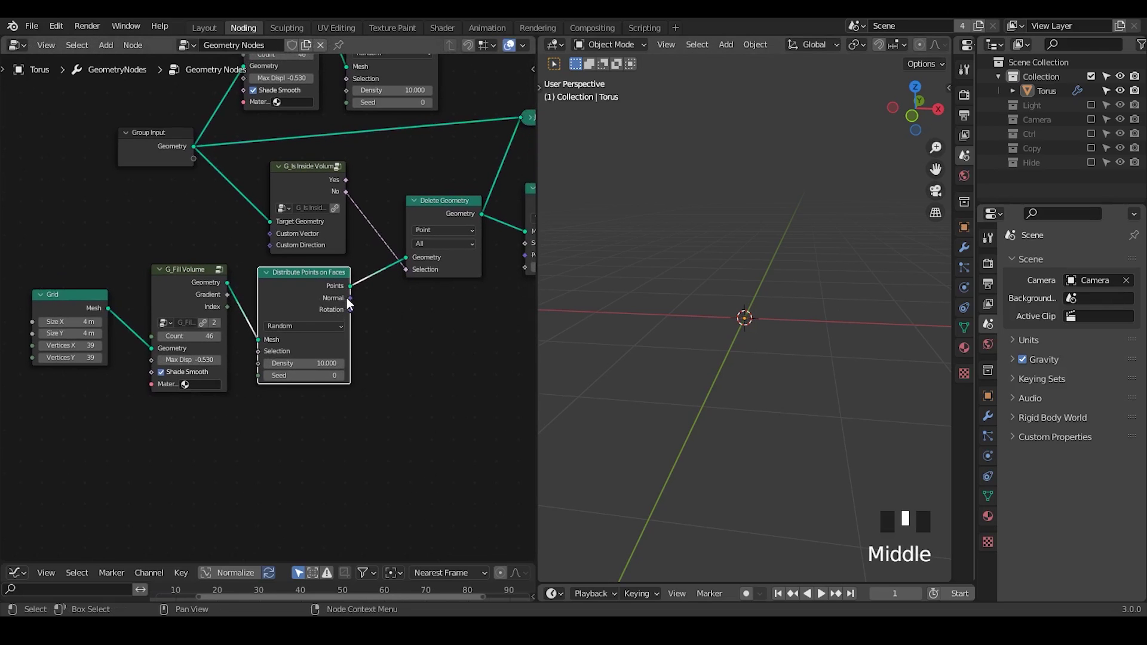
{"action": "left_click_drag", "start_coordinate": [349, 297], "coordinate": [270, 246]}
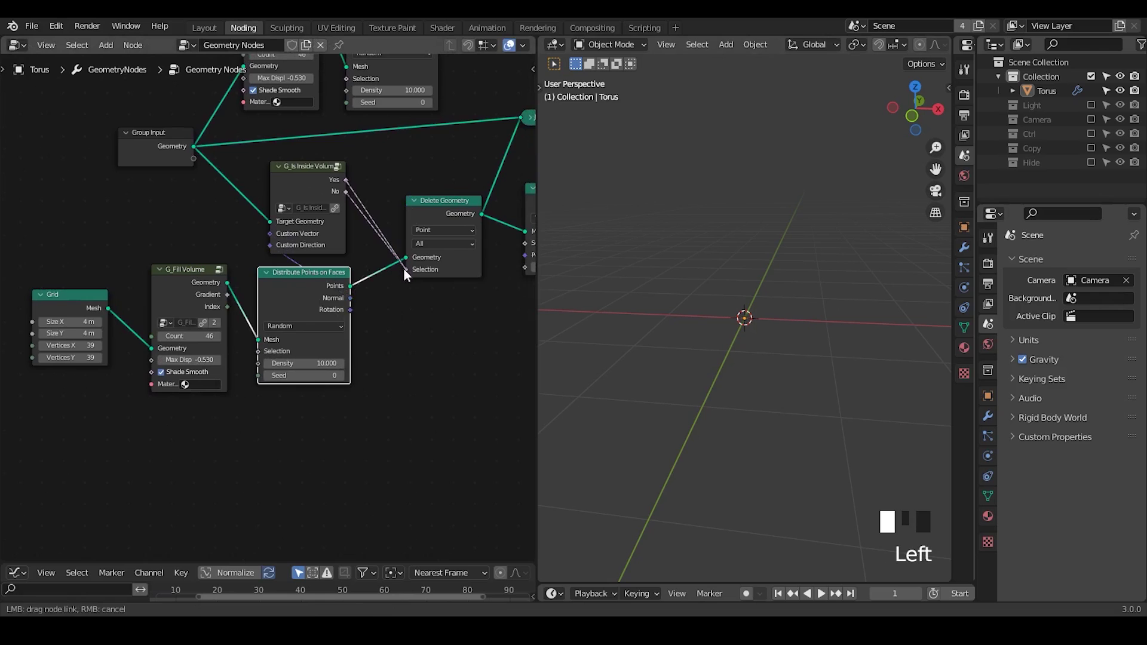
Step: Dissolve Mesh to Points and reconnect Delete Geometry's Selection to G_Is Inside Volume's No
{"action": "middle_click_drag", "start_coordinate": [404, 269], "coordinate": [438, 183]}
{"action": "left_click", "coordinate": [374, 207]}
{"action": "key", "text": "ctrl+x"}
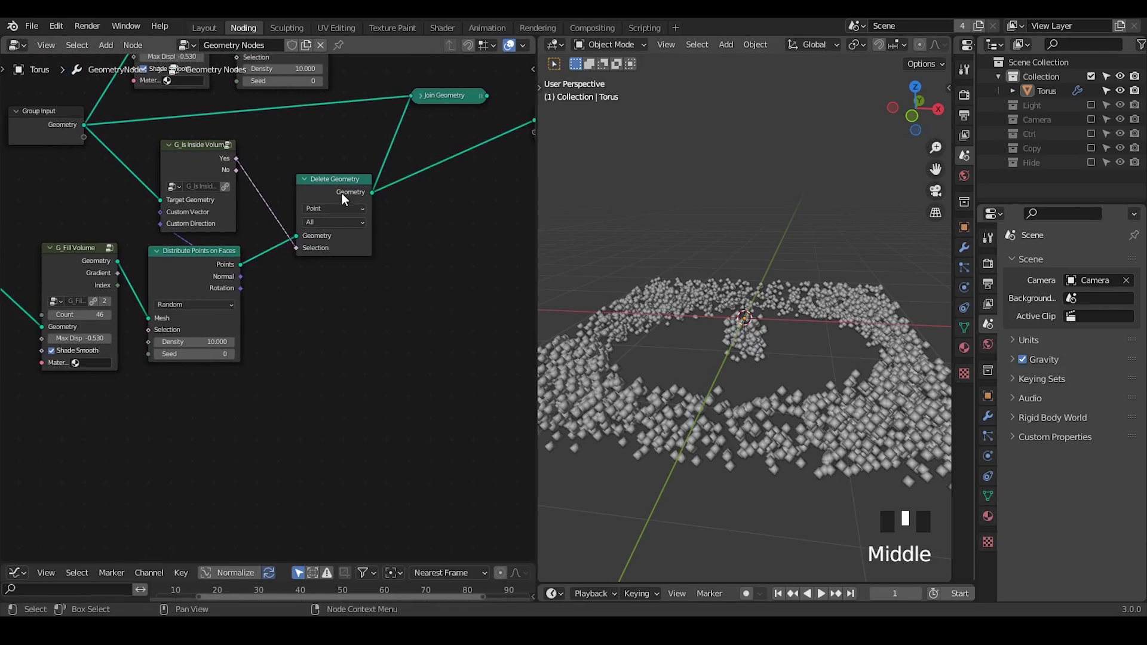
{"action": "left_click_drag", "start_coordinate": [341, 192], "coordinate": [369, 177]}
{"action": "left_click_drag", "start_coordinate": [236, 169], "coordinate": [323, 232]}
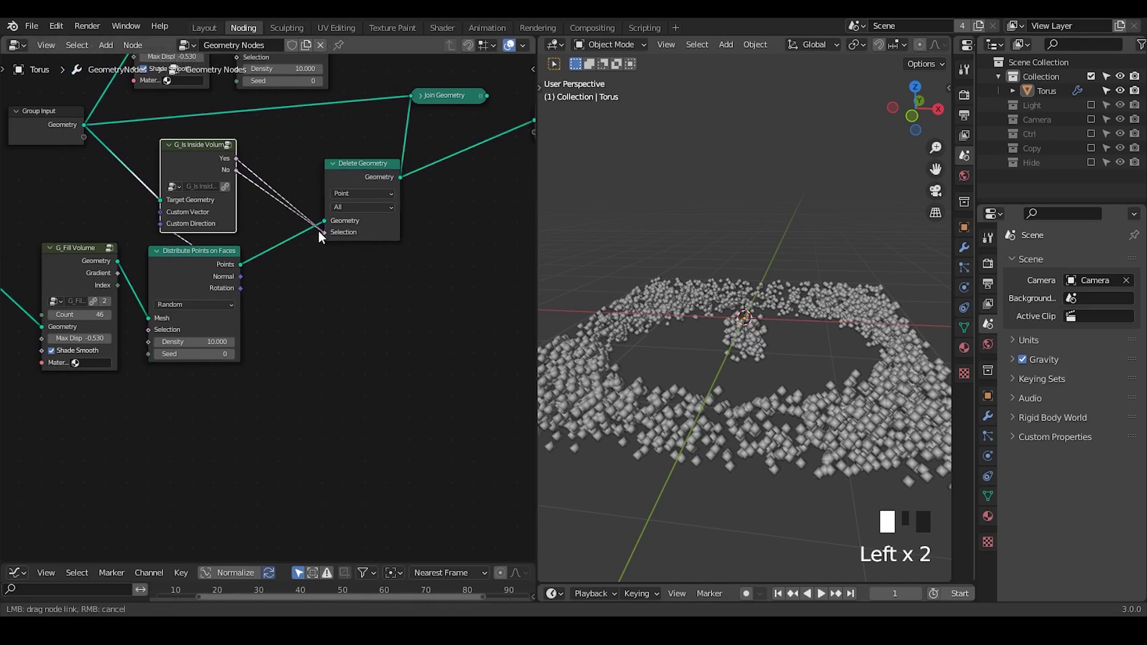
{"action": "middle_click_drag", "start_coordinate": [321, 257], "coordinate": [334, 287]}
{"action": "middle_click_drag", "start_coordinate": [763, 312], "coordinate": [763, 356]}
{"action": "middle_click_drag", "start_coordinate": [319, 269], "coordinate": [410, 231]}
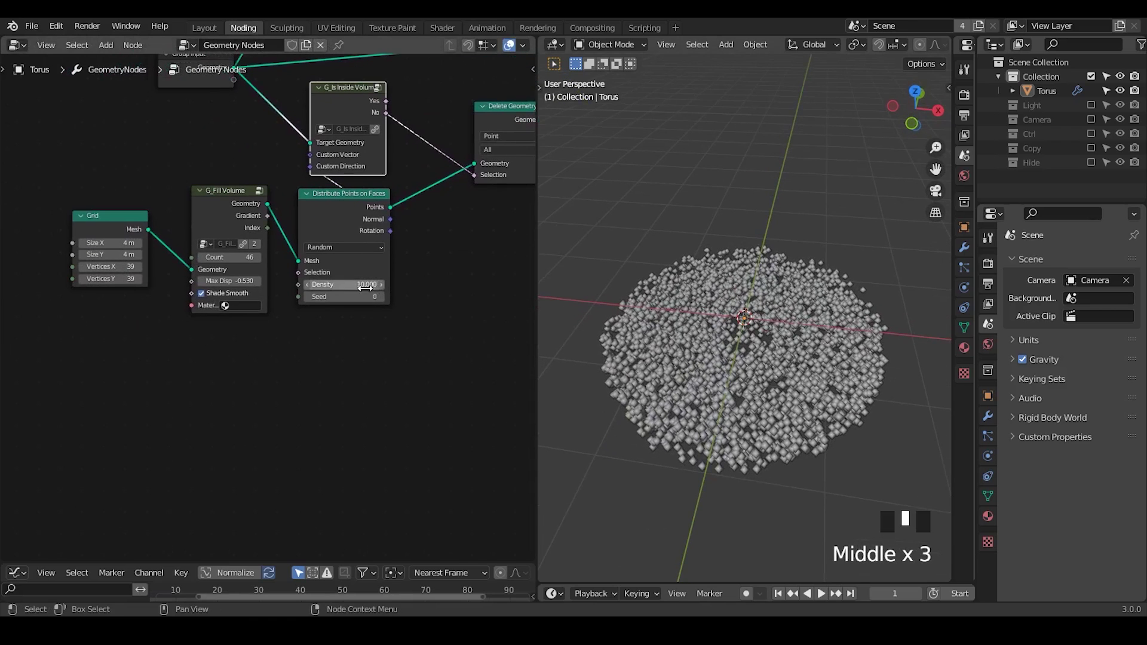
{"action": "middle_click_drag", "start_coordinate": [465, 150], "coordinate": [306, 242]}
{"action": "scroll", "coordinate": [307, 243], "scroll_direction": "down", "scroll_amount": 1}
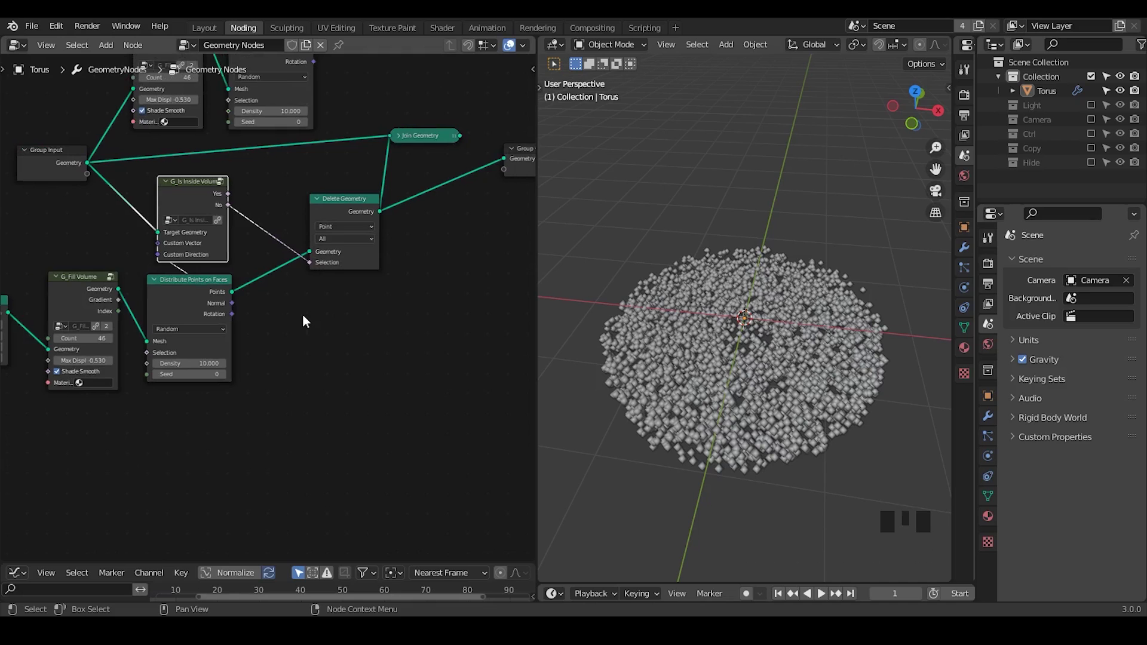
{"action": "middle_click_drag", "start_coordinate": [305, 302], "coordinate": [308, 337]}
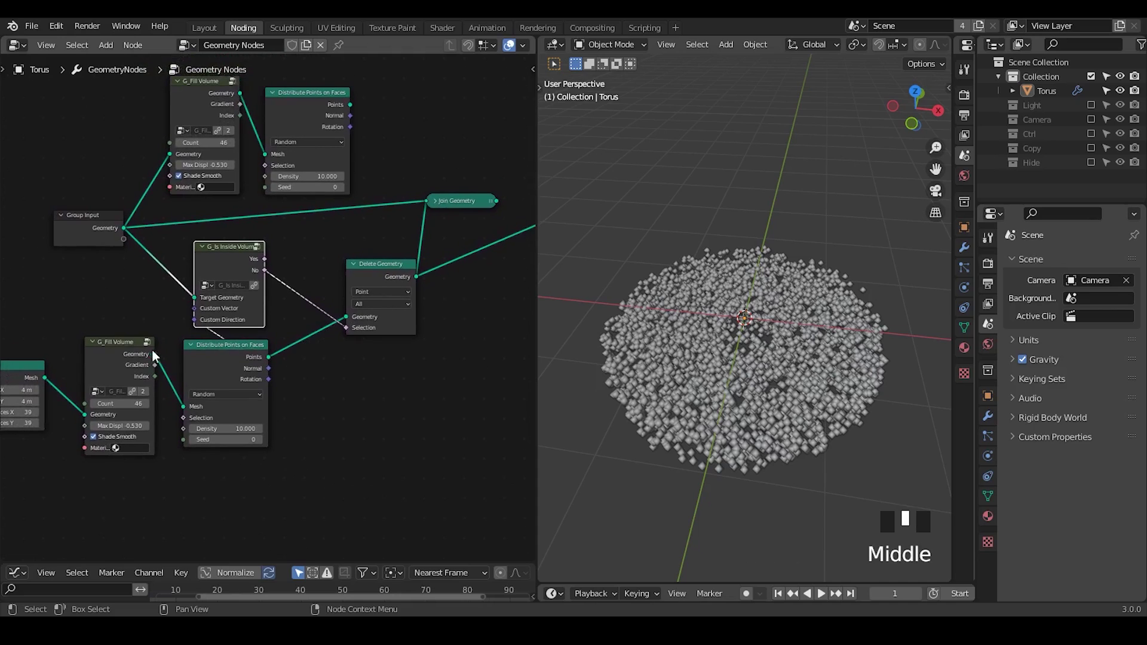
{"action": "key", "text": "ctrl+alt+shift+q"}
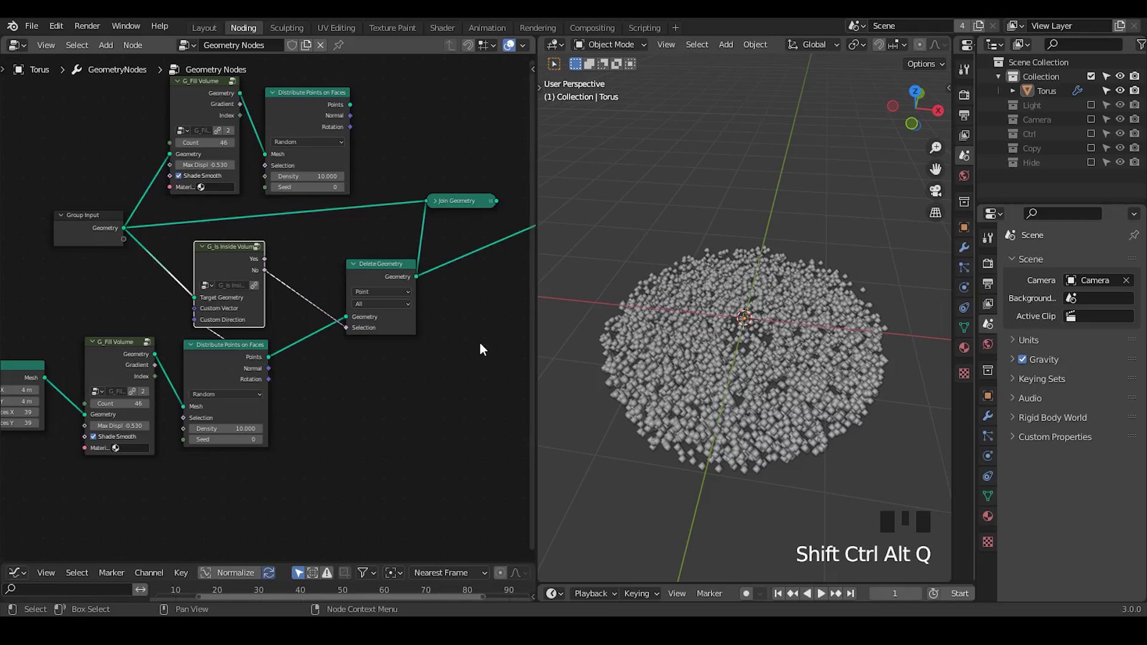
{"action": "middle_click_drag", "start_coordinate": [358, 419], "coordinate": [411, 362]}
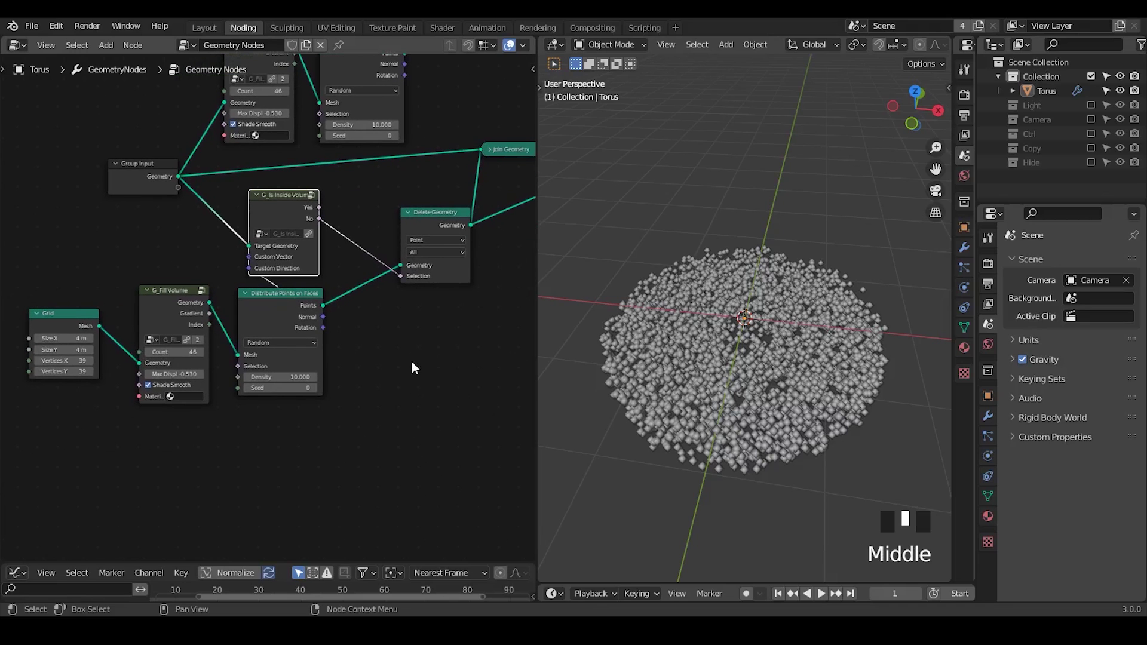
{"action": "left_click", "coordinate": [173, 308]}
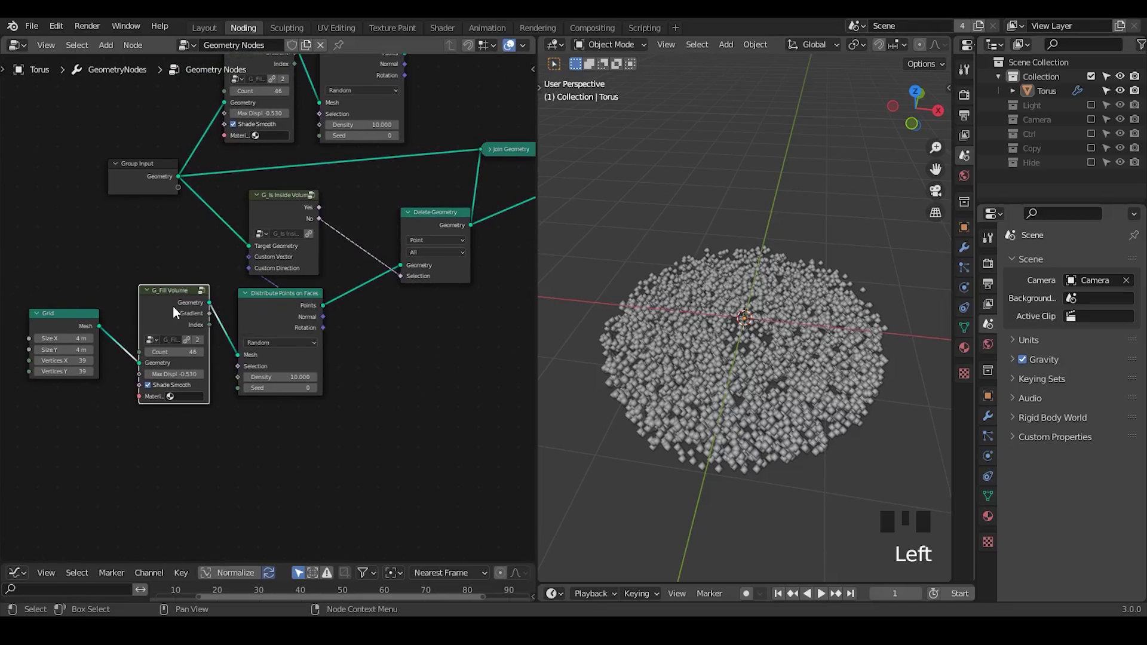
{"action": "key", "text": "Tab"}
{"action": "middle_click_drag", "start_coordinate": [464, 333], "coordinate": [376, 350]}
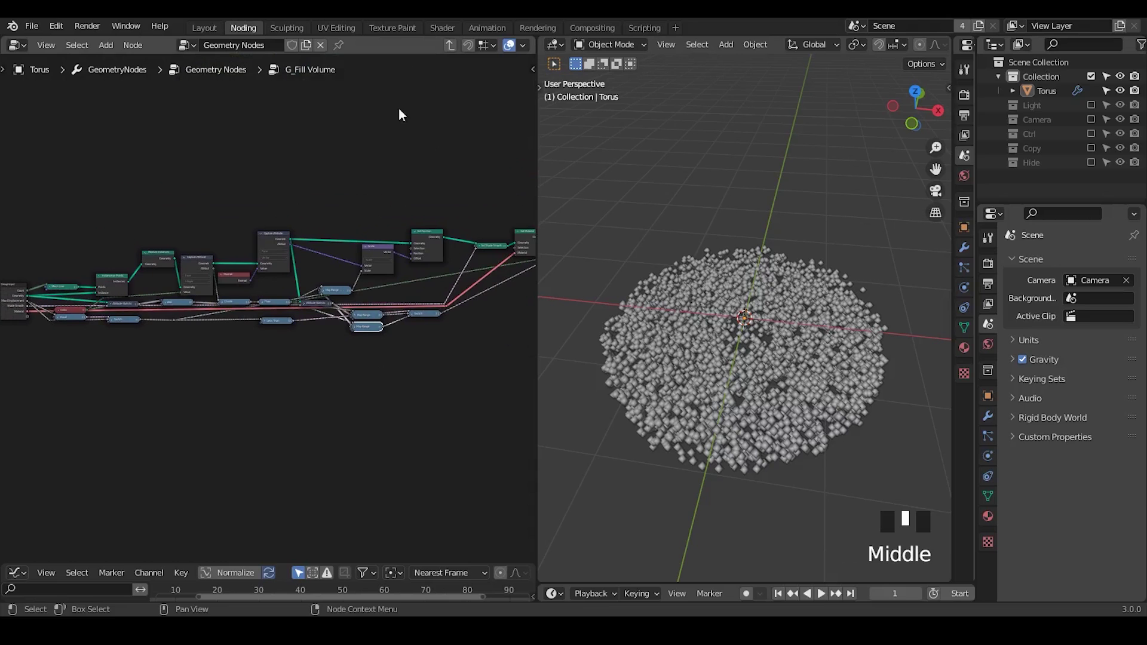
{"action": "left_click", "coordinate": [450, 44]}
{"action": "middle_click_drag", "start_coordinate": [347, 263], "coordinate": [262, 277], "text": "ctrl"}
Step: Move the Grid and G_Fill Volume nodes closer together
{"action": "middle_click_drag", "start_coordinate": [54, 275], "coordinate": [102, 274]}
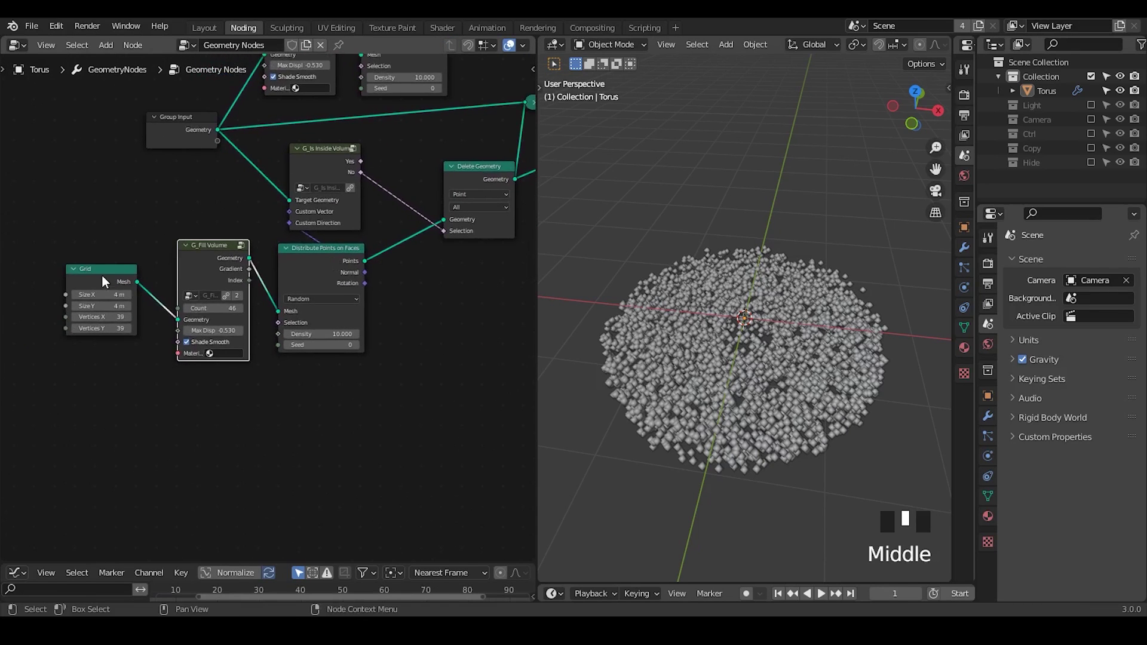
{"action": "left_click_drag", "start_coordinate": [101, 274], "coordinate": [36, 272]}
{"action": "left_click_drag", "start_coordinate": [185, 297], "coordinate": [134, 279]}
Step: Add Instance on Points and Set Position nodes, link Instances into Set Position, and select both
{"action": "key", "text": "ctrl+a"}
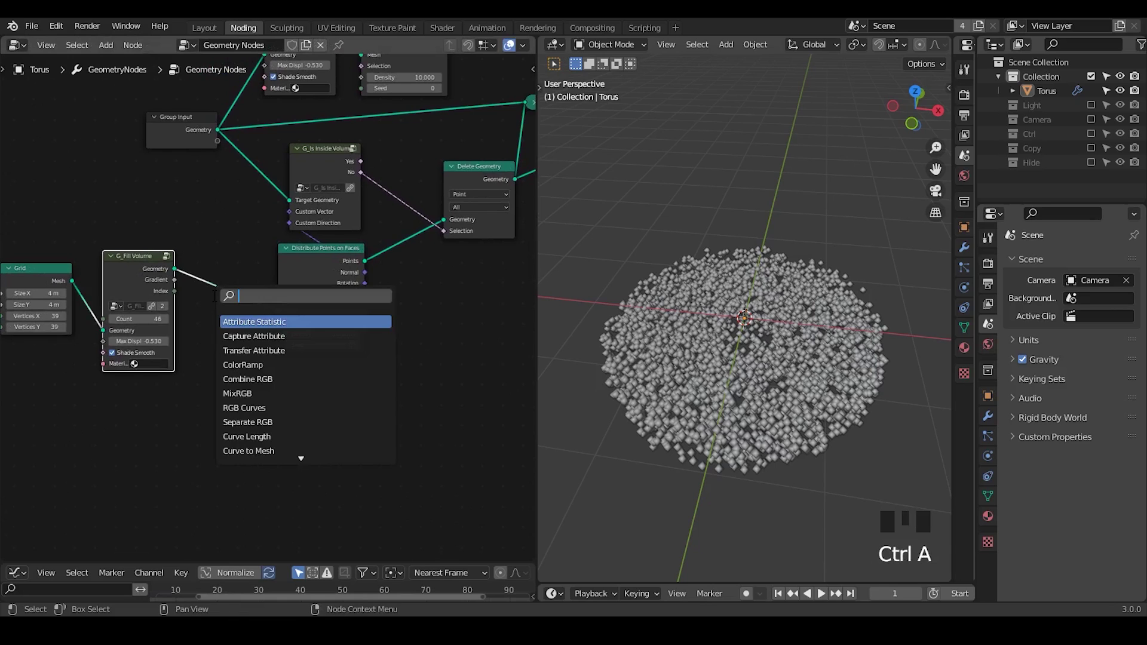
{"action": "type", "text": "point"}
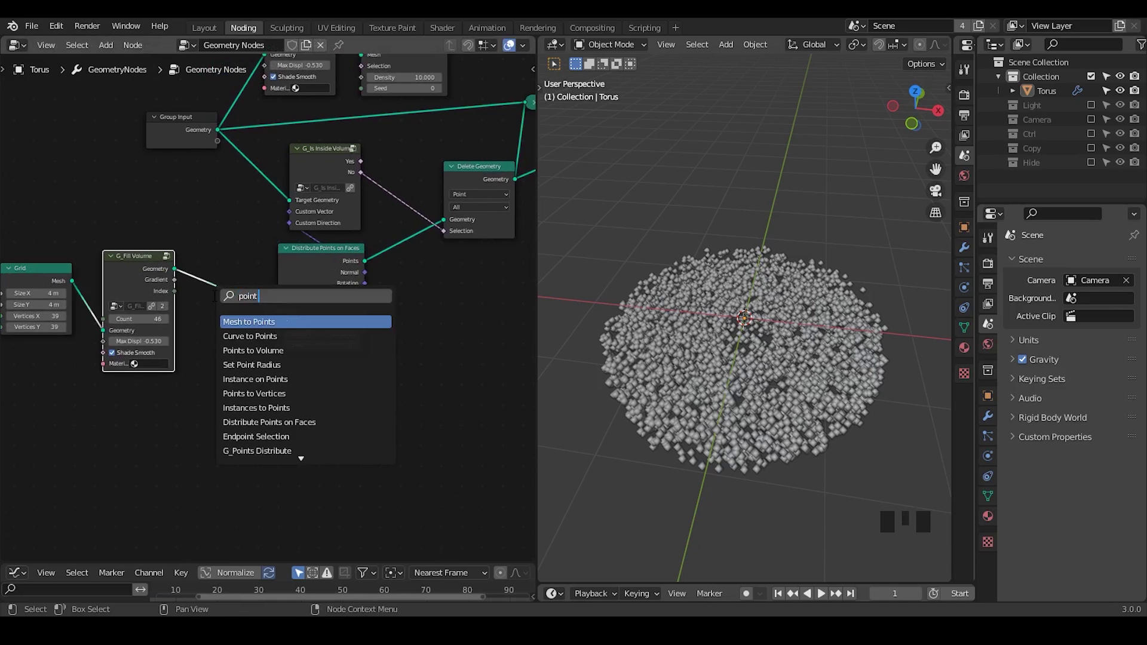
{"action": "type", "text": " instan"}
{"action": "key", "text": "Return"}
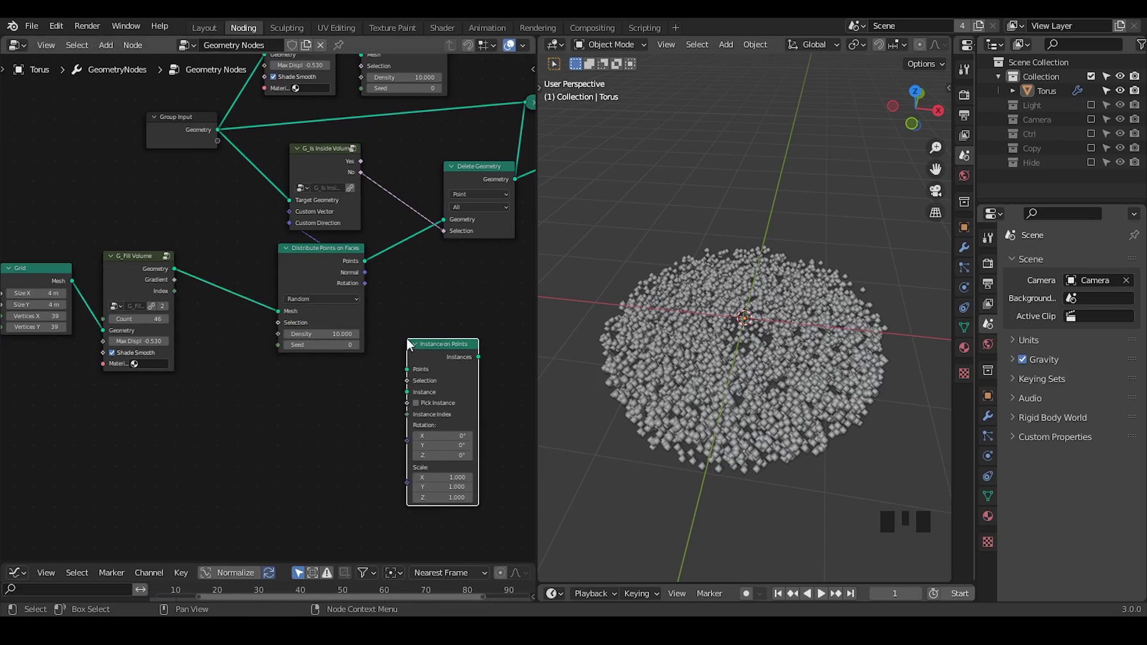
{"action": "middle_click_drag", "start_coordinate": [406, 338], "coordinate": [314, 259]}
{"action": "key", "text": "ctrl+a"}
{"action": "type", "text": "set pos"}
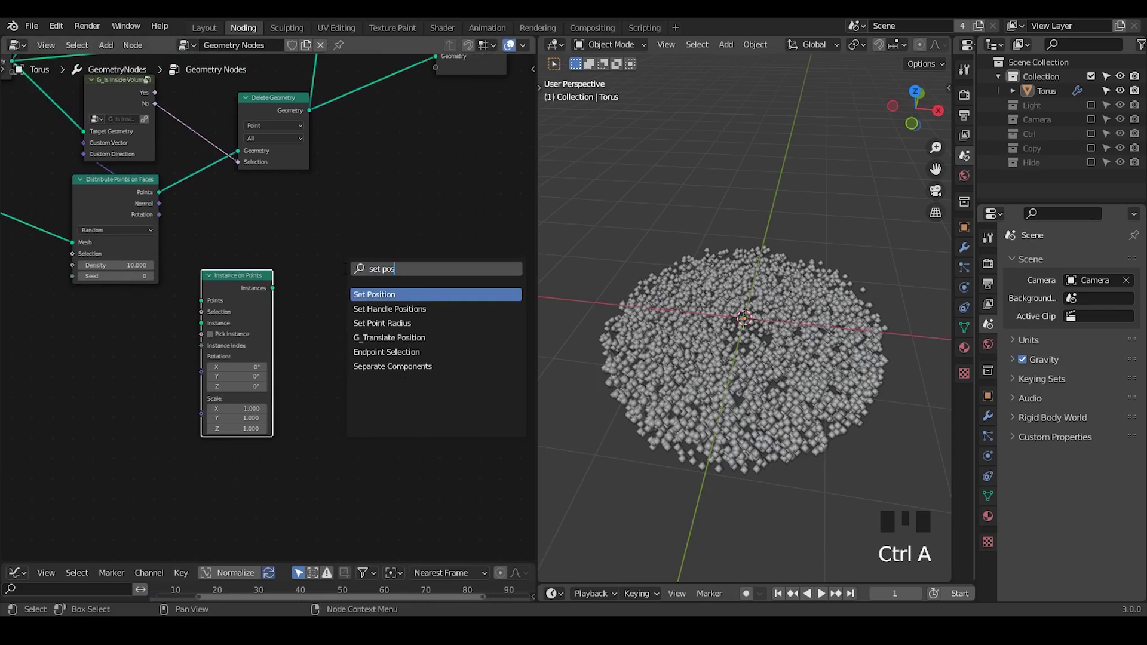
{"action": "key", "text": "Return"}
{"action": "left_click", "coordinate": [270, 288]}
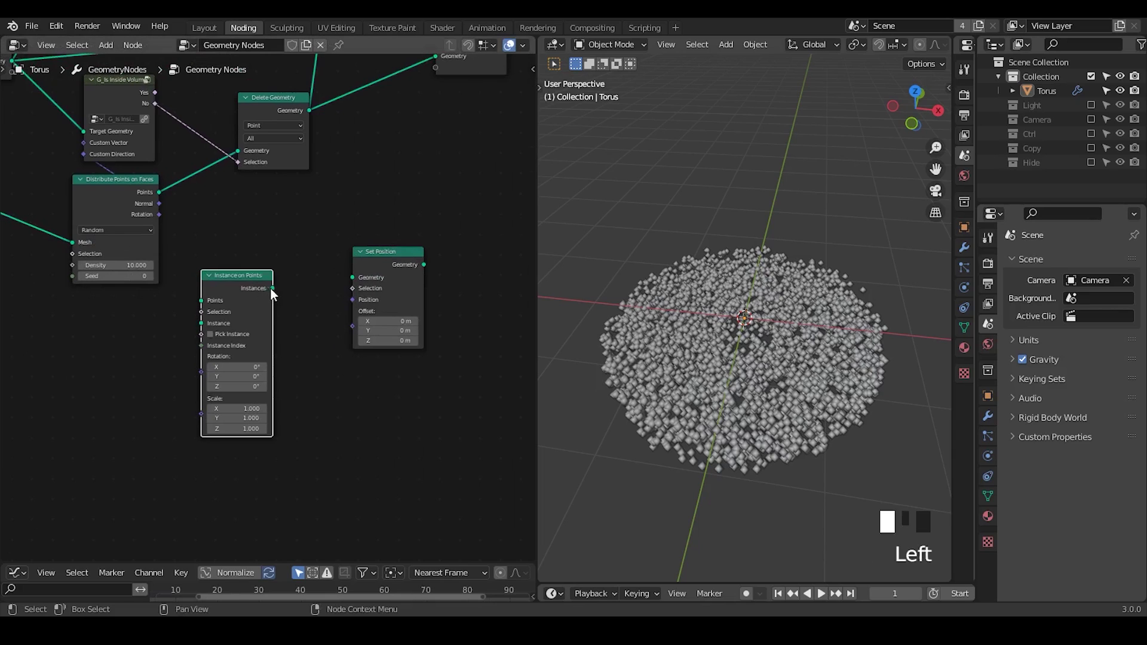
{"action": "left_click_drag", "start_coordinate": [271, 288], "coordinate": [354, 277]}
{"action": "left_click_drag", "start_coordinate": [436, 239], "coordinate": [220, 439]}
{"action": "middle_click_drag", "start_coordinate": [167, 413], "coordinate": [273, 431]}
Step: Delete the Instance on Points and Set Position nodes and reposition the remaining nodes
{"action": "key", "text": "x"}
{"action": "middle_click_drag", "start_coordinate": [269, 330], "coordinate": [384, 417]}
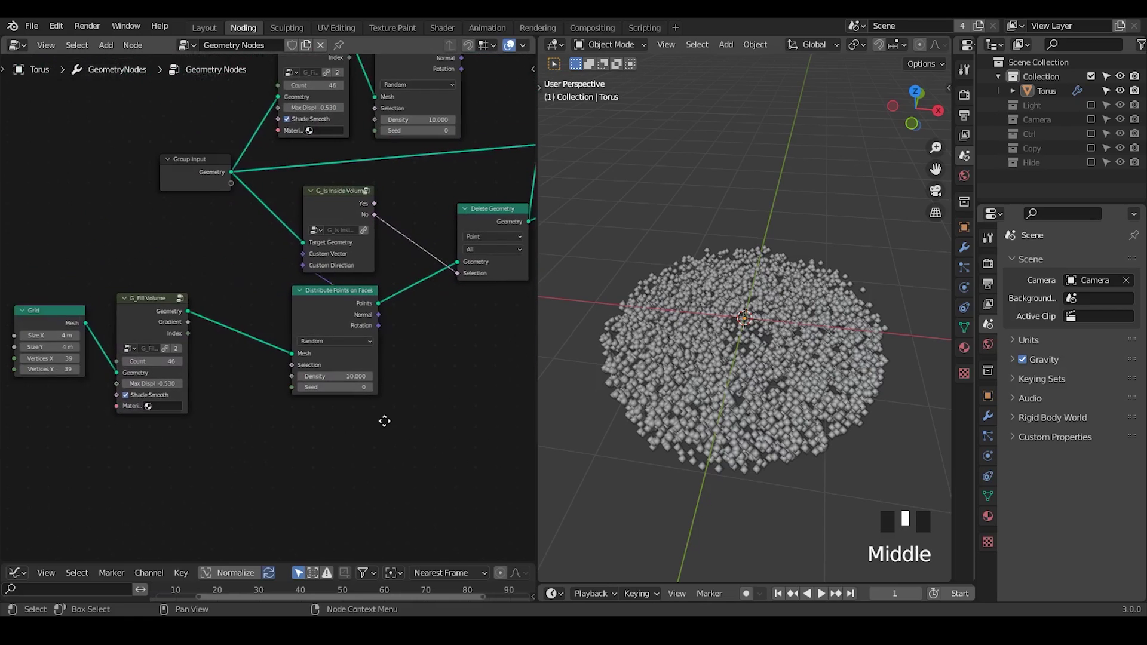
{"action": "left_click_drag", "start_coordinate": [352, 332], "coordinate": [216, 342]}
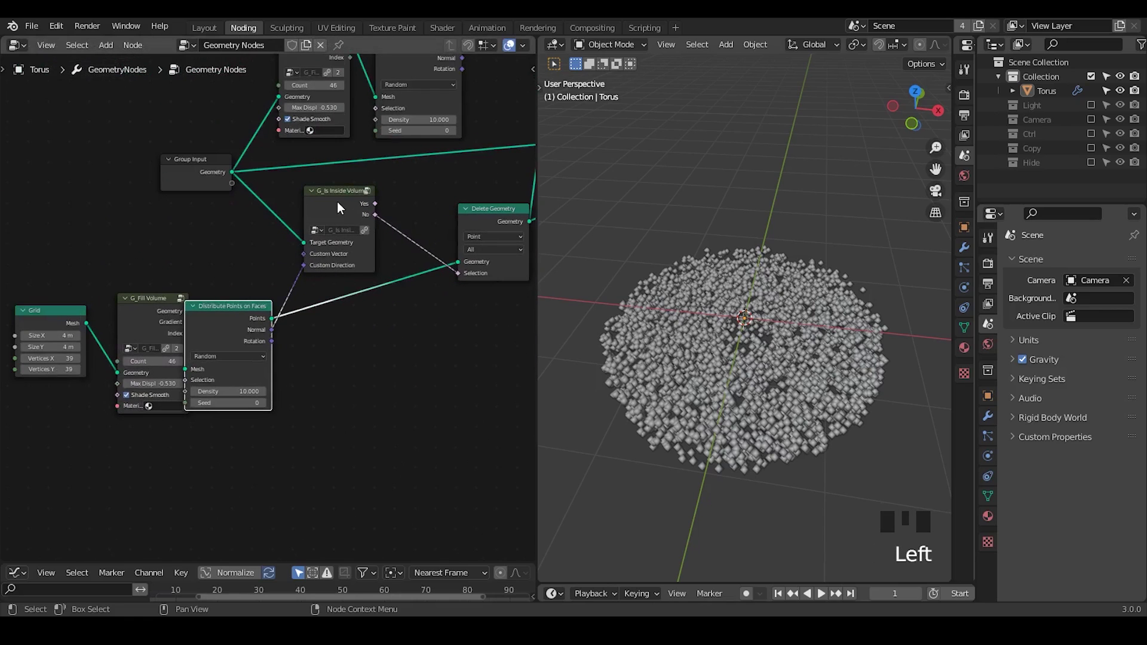
{"action": "left_click_drag", "start_coordinate": [337, 203], "coordinate": [363, 195]}
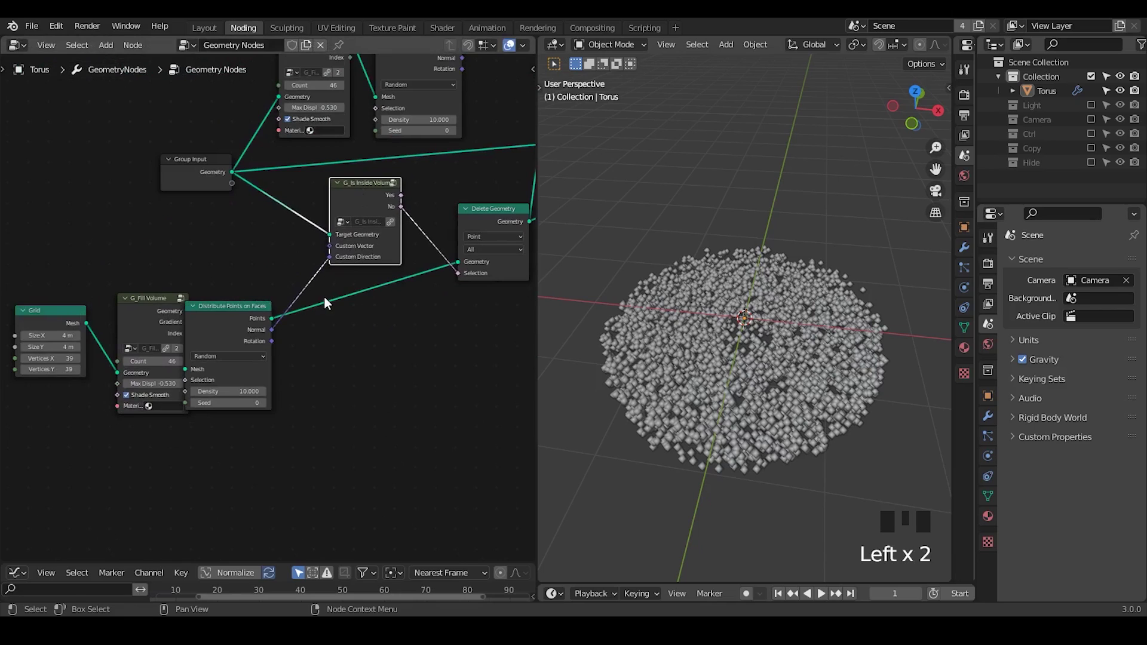
Step: Remove the upper G_Fill Volume and Distribute Points on Faces pair
{"action": "left_click_drag", "start_coordinate": [324, 301], "coordinate": [64, 442]}
{"action": "middle_click_drag", "start_coordinate": [386, 357], "coordinate": [336, 394]}
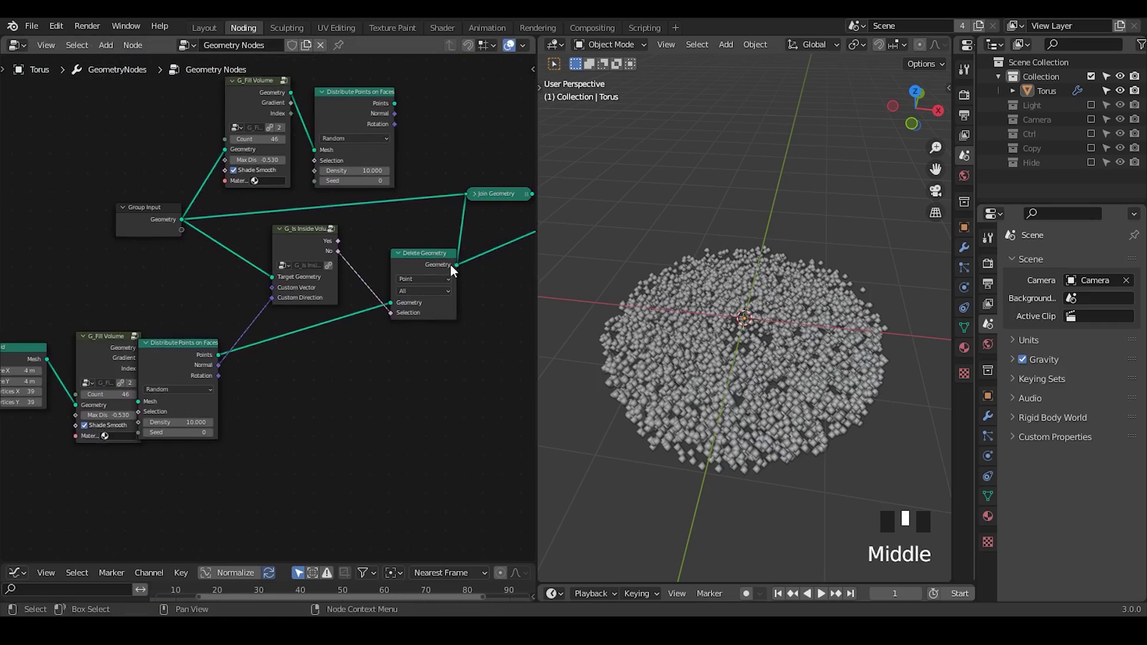
{"action": "middle_click_drag", "start_coordinate": [453, 271], "coordinate": [396, 285]}
{"action": "left_click_drag", "start_coordinate": [365, 76], "coordinate": [168, 201]}
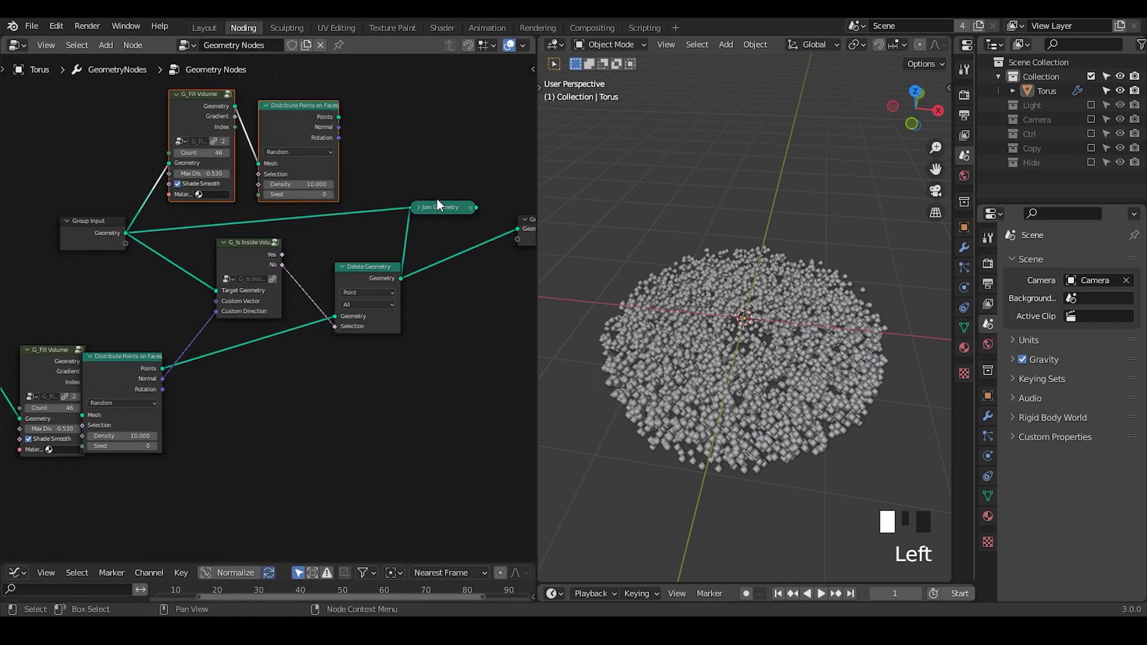
{"action": "key", "text": "x"}
{"action": "left_click", "coordinate": [360, 275]}
{"action": "middle_click_drag", "start_coordinate": [337, 258], "coordinate": [217, 342]}
Step: Add a Raycast node above the tree with Group Input's Geometry as Target Geometry
{"action": "key", "text": "ctrl+a"}
{"action": "type", "text": "rayca"}
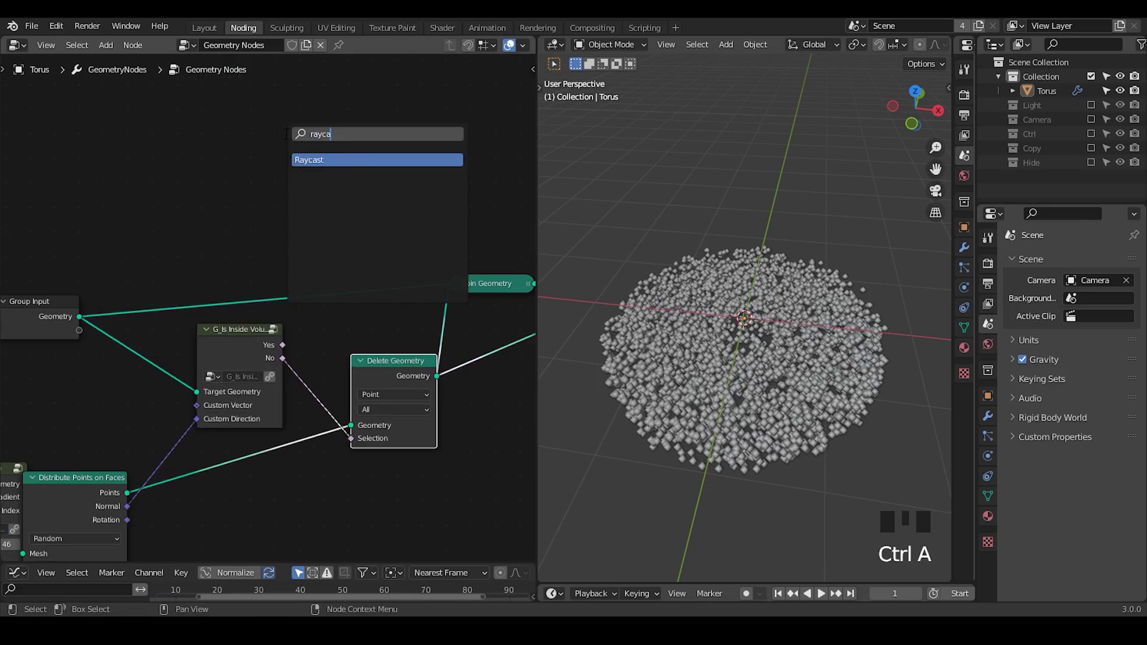
{"action": "key", "text": "Return"}
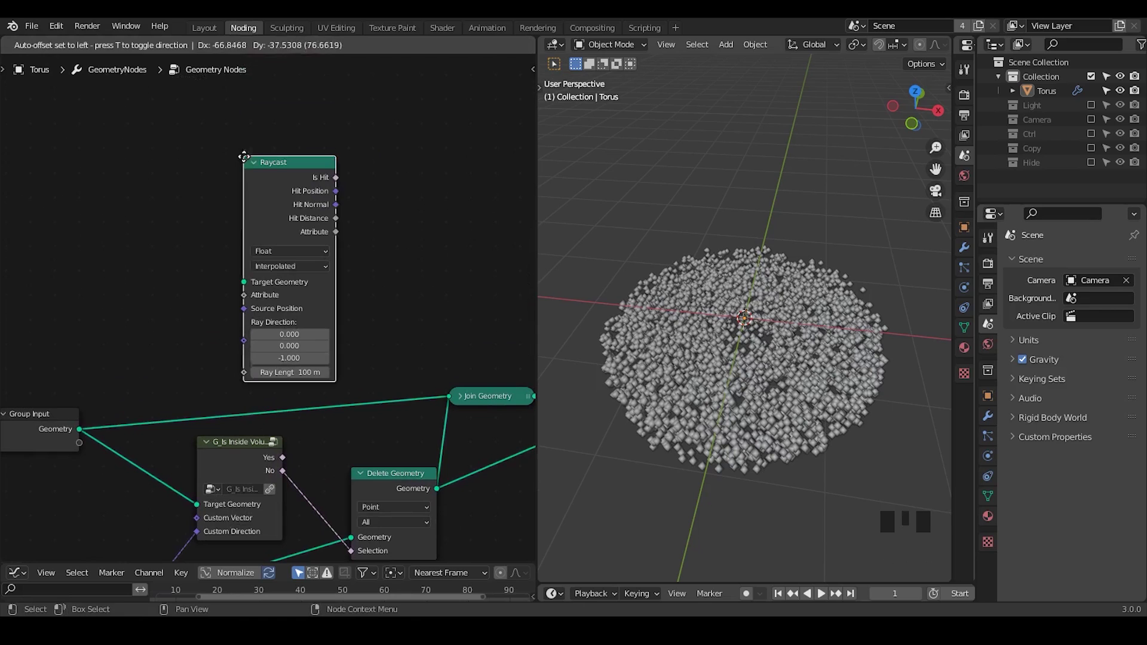
{"action": "left_click", "coordinate": [243, 157]}
{"action": "right_click_drag", "start_coordinate": [68, 421], "coordinate": [283, 297], "text": "alt"}
Step: Move Join Geometry, Delete Geometry and Group Output right, and G_Is Inside Volume down-left
{"action": "middle_click_drag", "start_coordinate": [261, 370], "coordinate": [294, 253]}
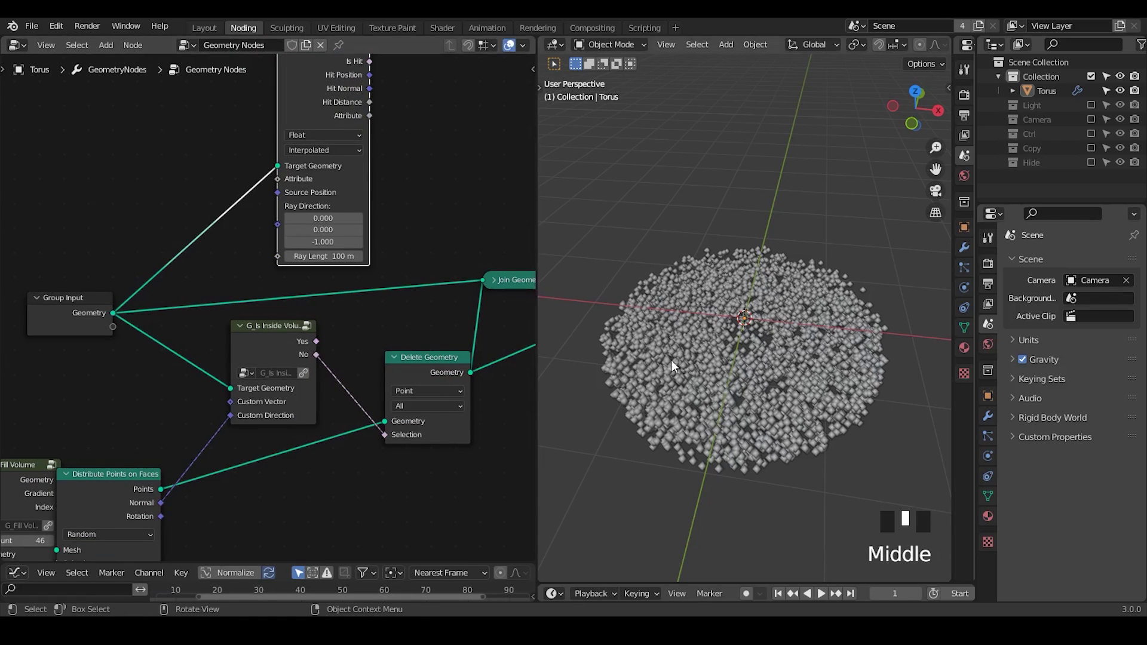
{"action": "middle_click_drag", "start_coordinate": [456, 360], "coordinate": [294, 342]}
{"action": "left_click_drag", "start_coordinate": [512, 199], "coordinate": [261, 487]}
{"action": "key", "text": "g"}
{"action": "left_click", "coordinate": [400, 245]}
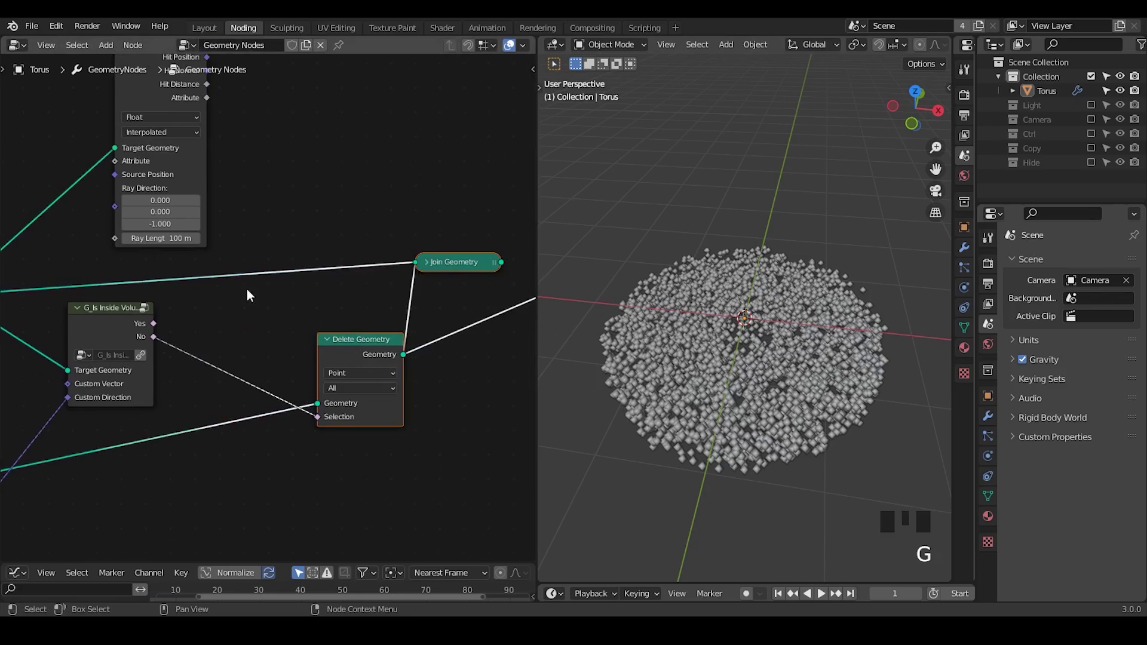
{"action": "middle_click_drag", "start_coordinate": [246, 296], "coordinate": [395, 279]}
{"action": "left_click_drag", "start_coordinate": [287, 293], "coordinate": [271, 324]}
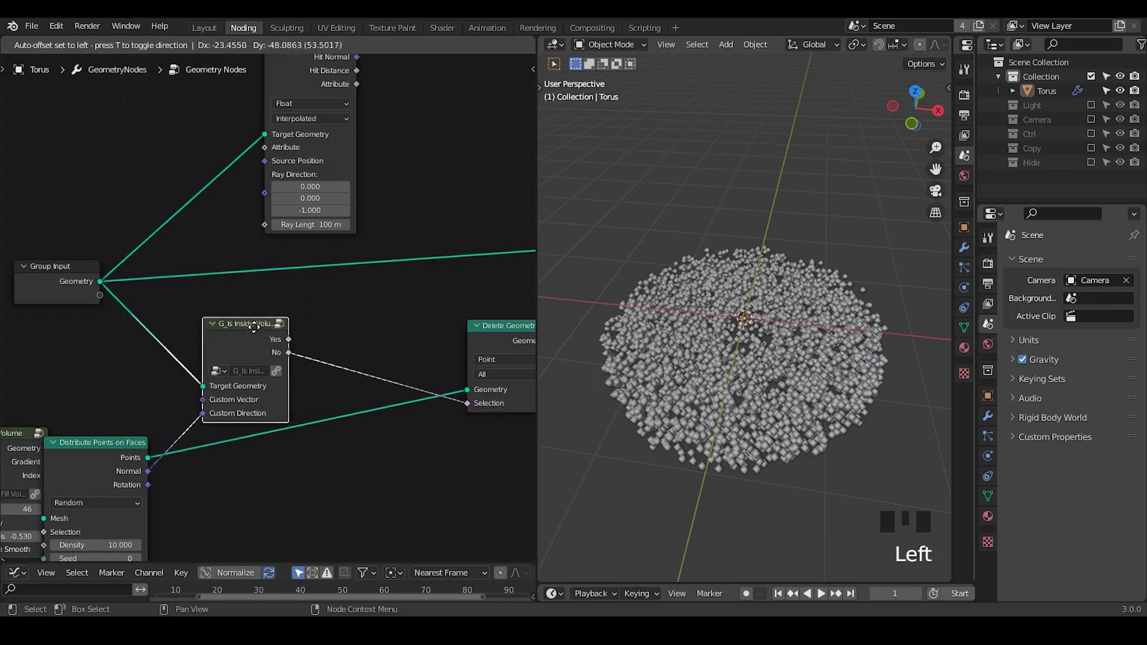
Step: Select Raycast, sketch and erase a note at Delete Geometry's Selection, then select G_Is Inside Volume
{"action": "left_click", "coordinate": [279, 198]}
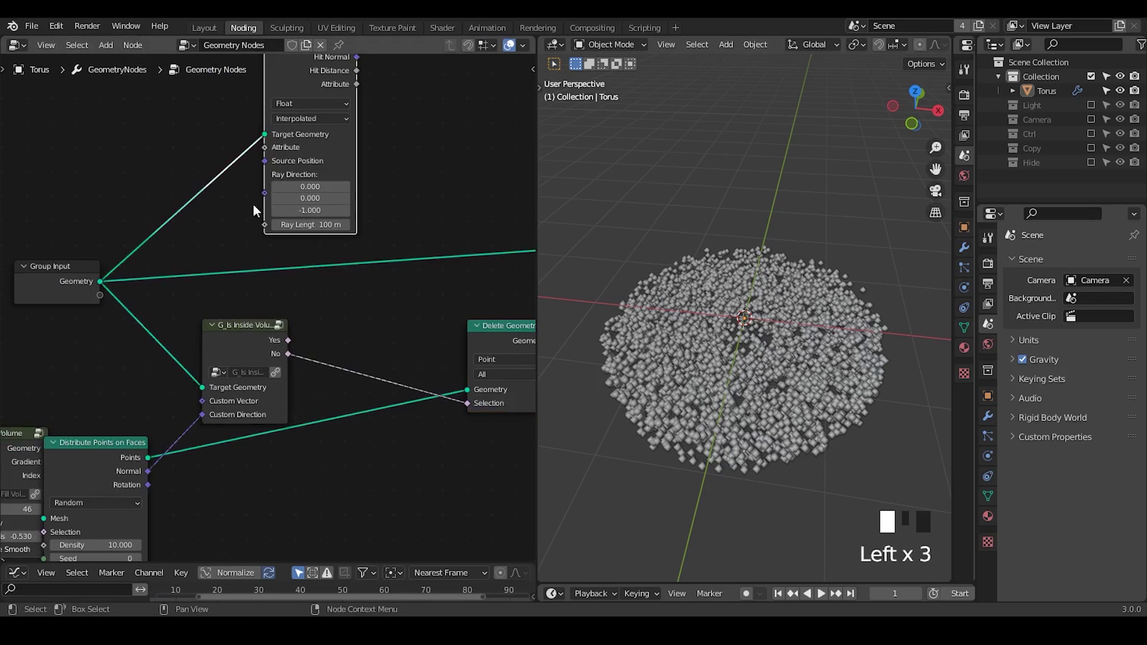
{"action": "middle_click_drag", "start_coordinate": [397, 392], "coordinate": [362, 384]}
{"action": "left_click_drag", "start_coordinate": [420, 371], "coordinate": [445, 393]}
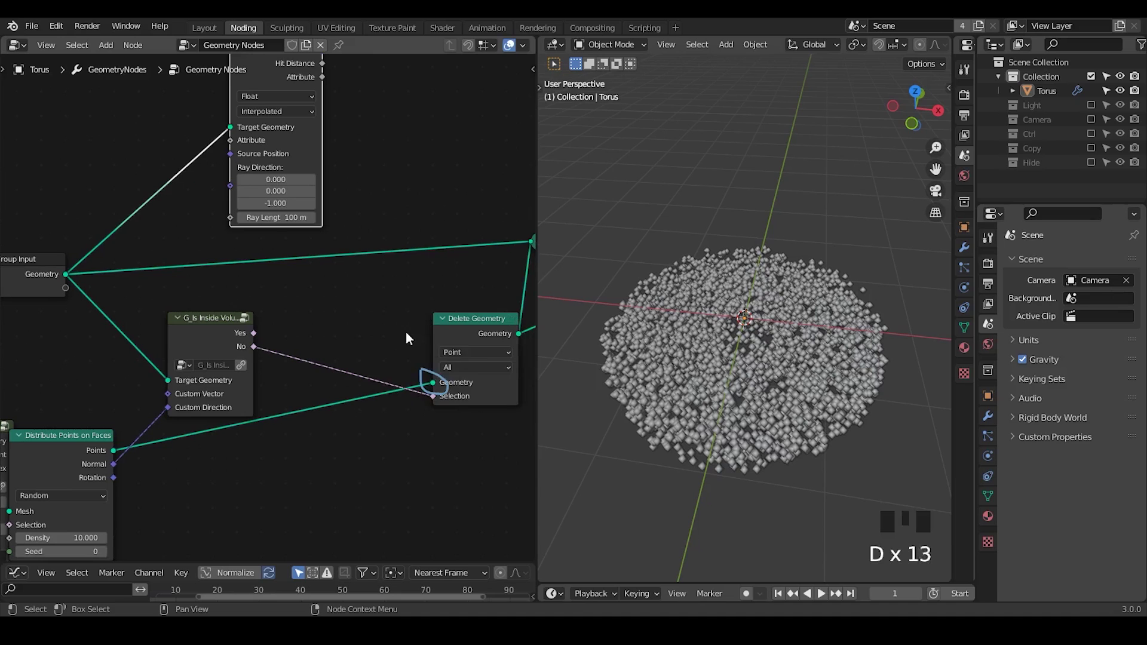
{"action": "right_click_drag", "start_coordinate": [419, 383], "coordinate": [461, 422]}
{"action": "left_click", "coordinate": [231, 340]}
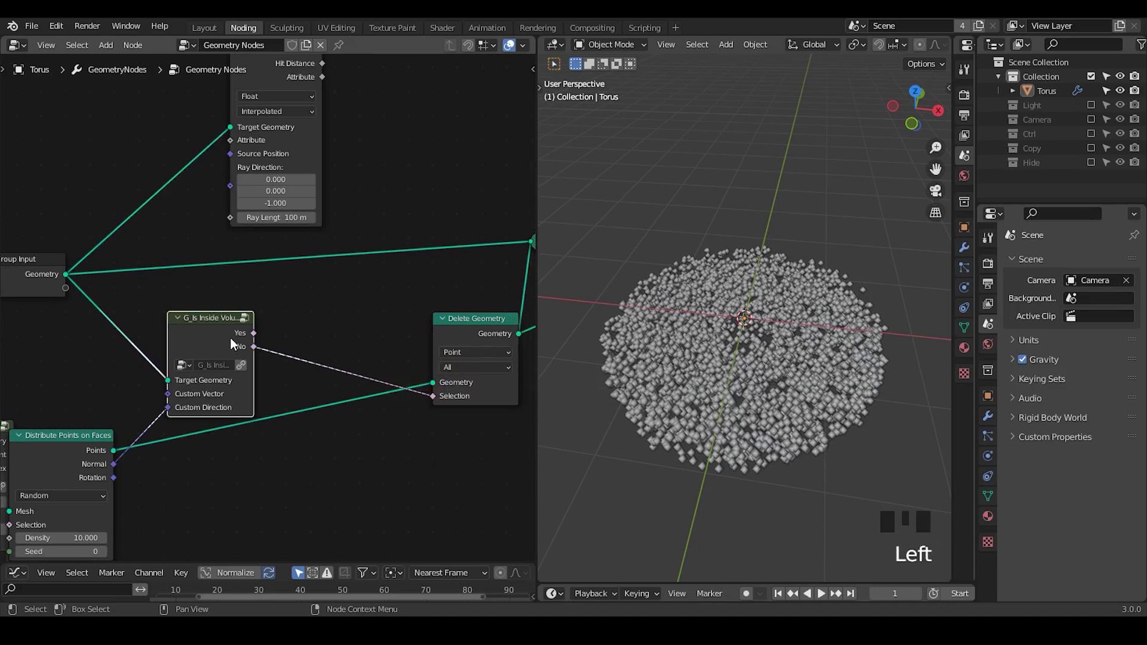
Step: Delete the G_Is Inside Volume node and move Raycast down and left
{"action": "key", "text": "x"}
{"action": "middle_click_drag", "start_coordinate": [259, 70], "coordinate": [259, 134]}
{"action": "left_click_drag", "start_coordinate": [269, 118], "coordinate": [229, 201]}
{"action": "middle_click_drag", "start_coordinate": [270, 328], "coordinate": [310, 279]}
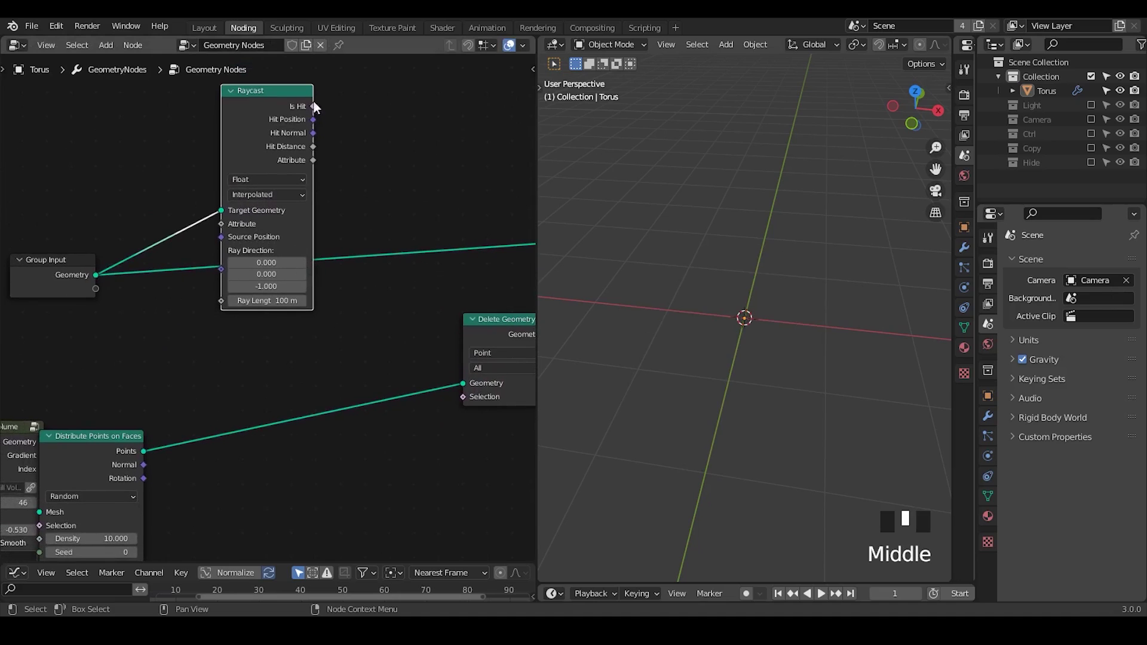
Step: Connect Raycast's Is Hit output to Delete Geometry's Selection input
{"action": "left_click_drag", "start_coordinate": [313, 107], "coordinate": [462, 395]}
{"action": "middle_click_drag", "start_coordinate": [463, 395], "coordinate": [269, 285]}
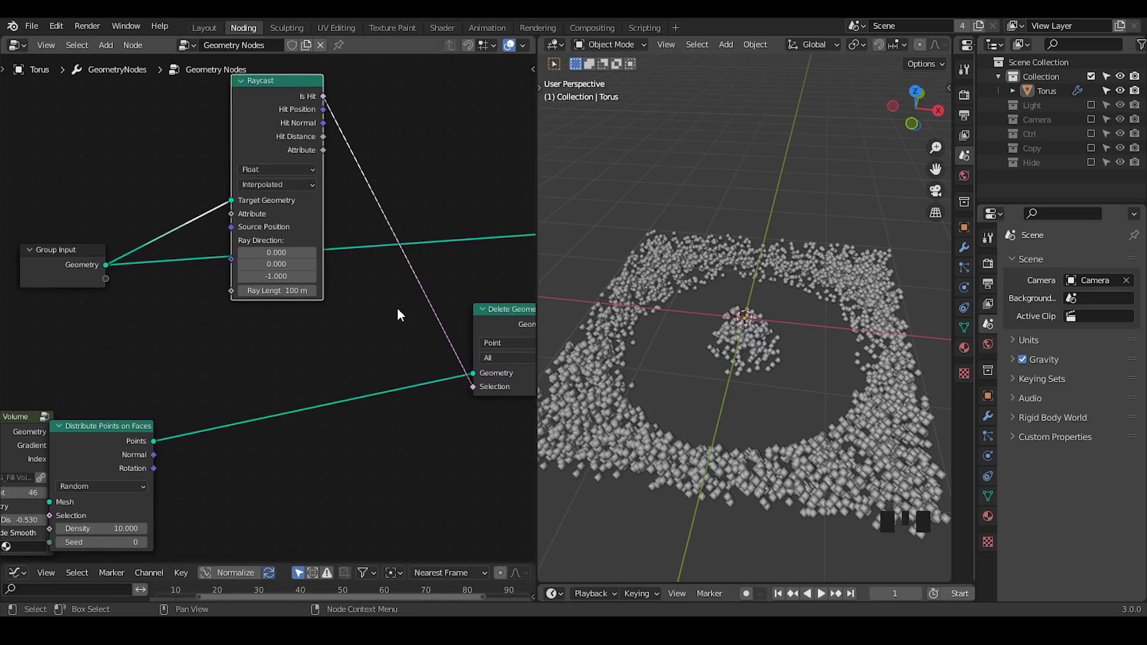
{"action": "middle_click_drag", "start_coordinate": [397, 309], "coordinate": [377, 317]}
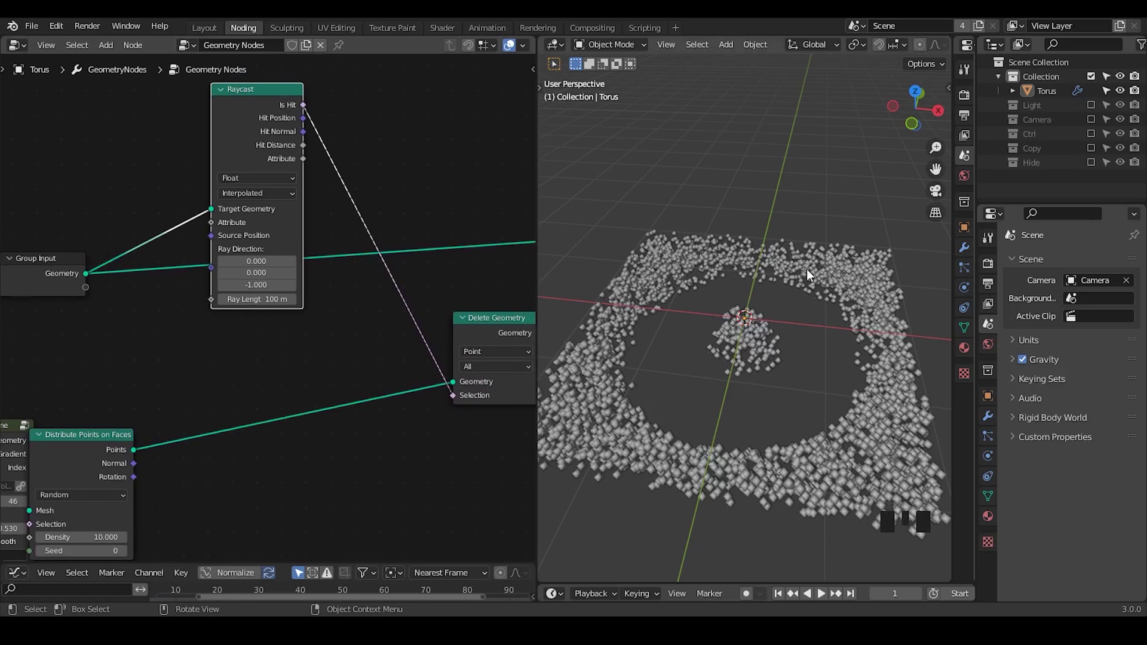
{"action": "middle_click_drag", "start_coordinate": [139, 452], "coordinate": [222, 370]}
Step: Set G_Fill Volume's Max Displ to 5.370 so the points rise into a tall column
{"action": "left_click_drag", "start_coordinate": [182, 368], "coordinate": [268, 303]}
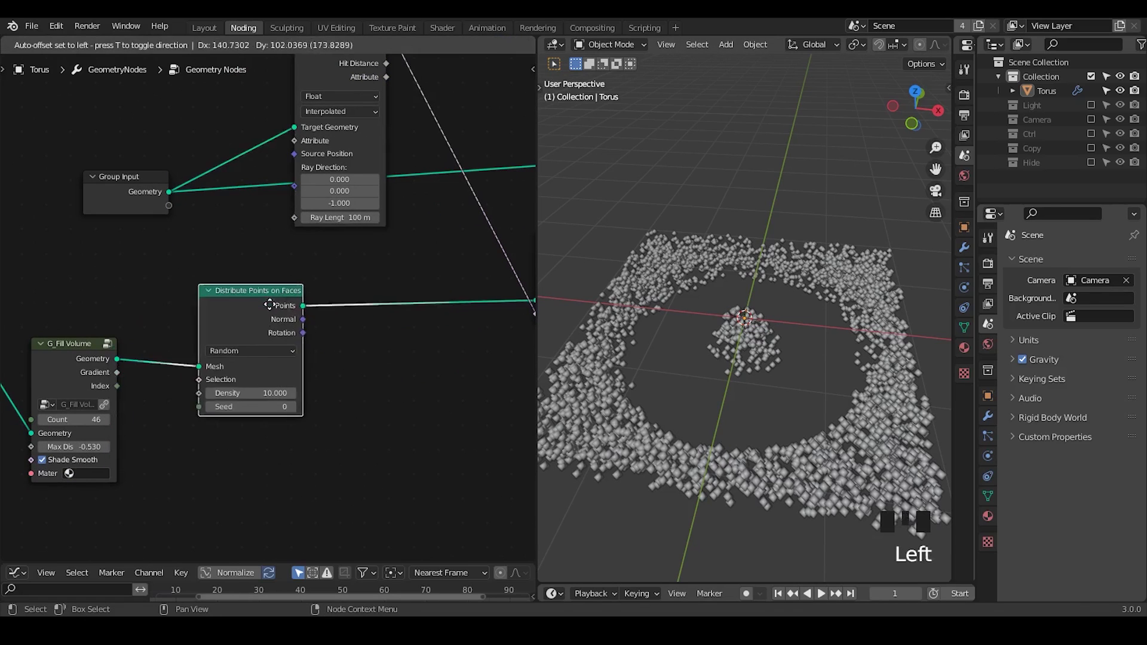
{"action": "middle_click_drag", "start_coordinate": [404, 178], "coordinate": [383, 215]}
{"action": "middle_click_drag", "start_coordinate": [384, 215], "coordinate": [379, 225], "text": "ctrl"}
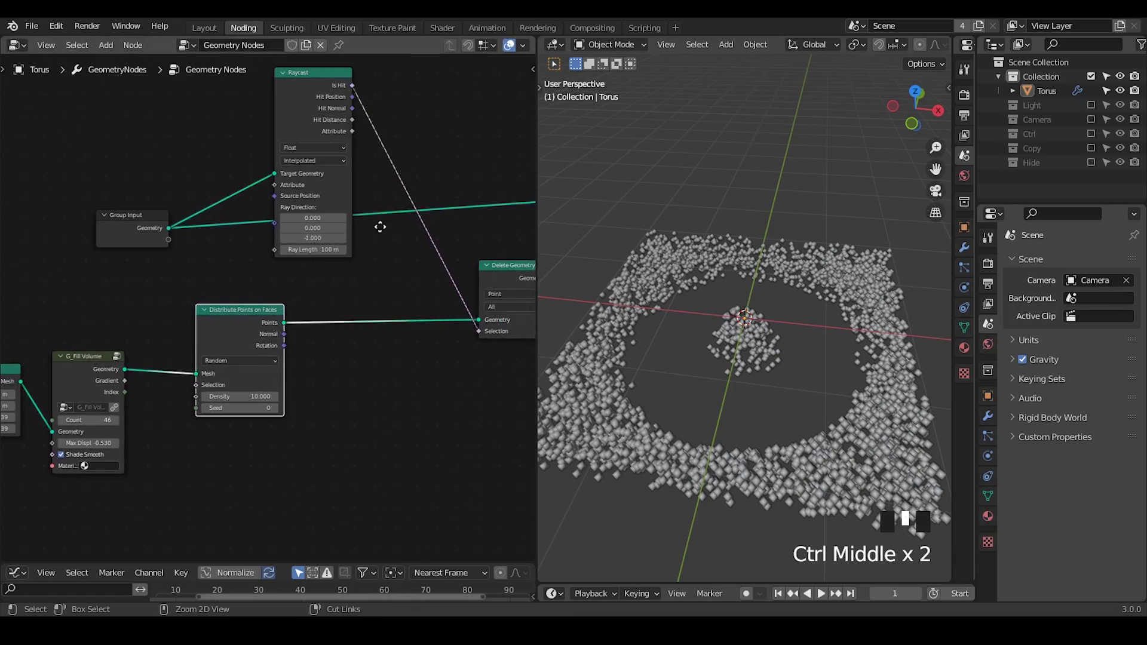
{"action": "left_click_drag", "start_coordinate": [79, 381], "coordinate": [102, 354]}
{"action": "mouse_move", "coordinate": [109, 416]}
{"action": "left_mouse_down"}
{"action": "mouse_move", "coordinate": [140, 416]}
{"action": "mouse_move", "coordinate": [119, 417]}
{"action": "left_mouse_up"}
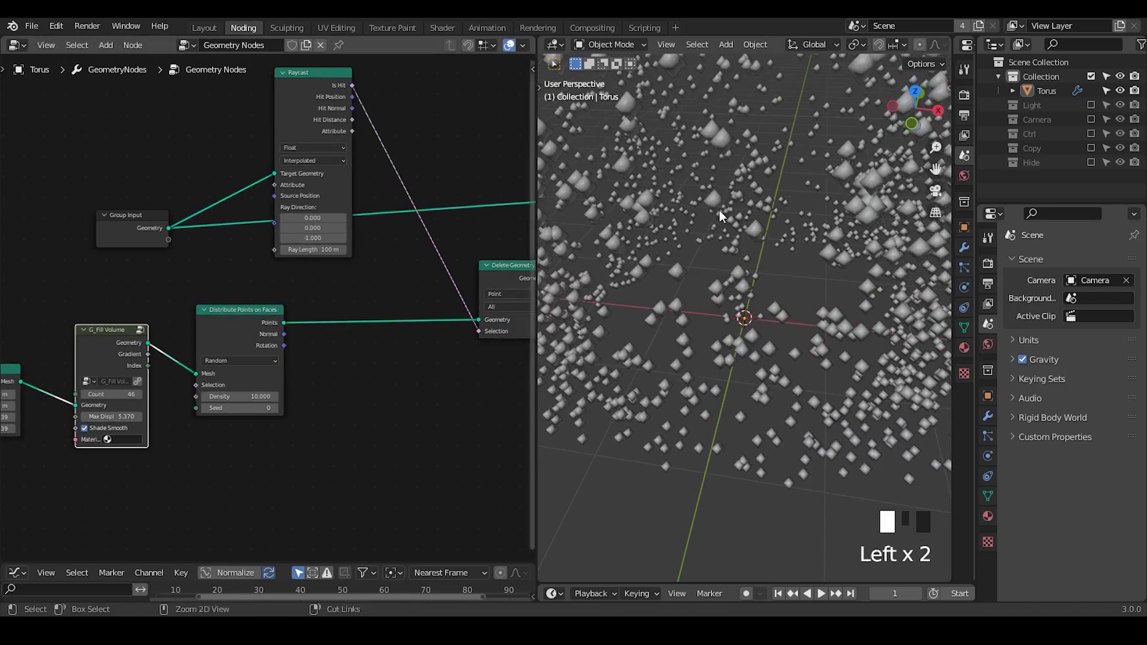
{"action": "middle_click_drag", "start_coordinate": [719, 211], "coordinate": [701, 224], "text": "ctrl"}
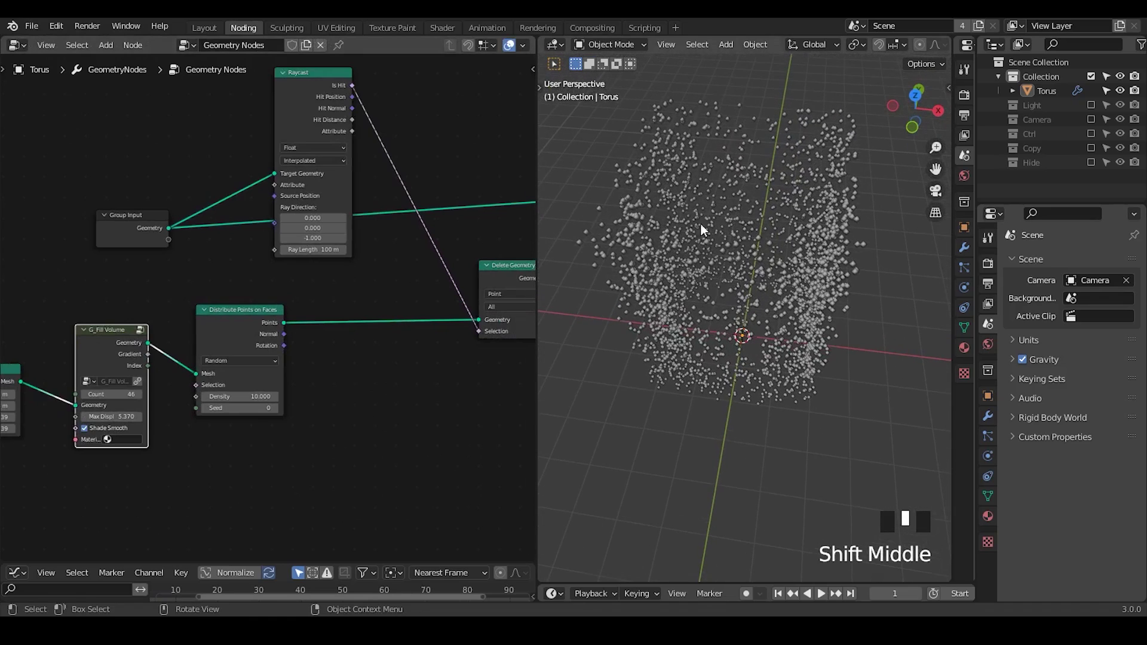
Step: Sketch blue annotation lines over the point column in the viewport
{"action": "left_click_drag", "start_coordinate": [679, 144], "coordinate": [646, 214]}
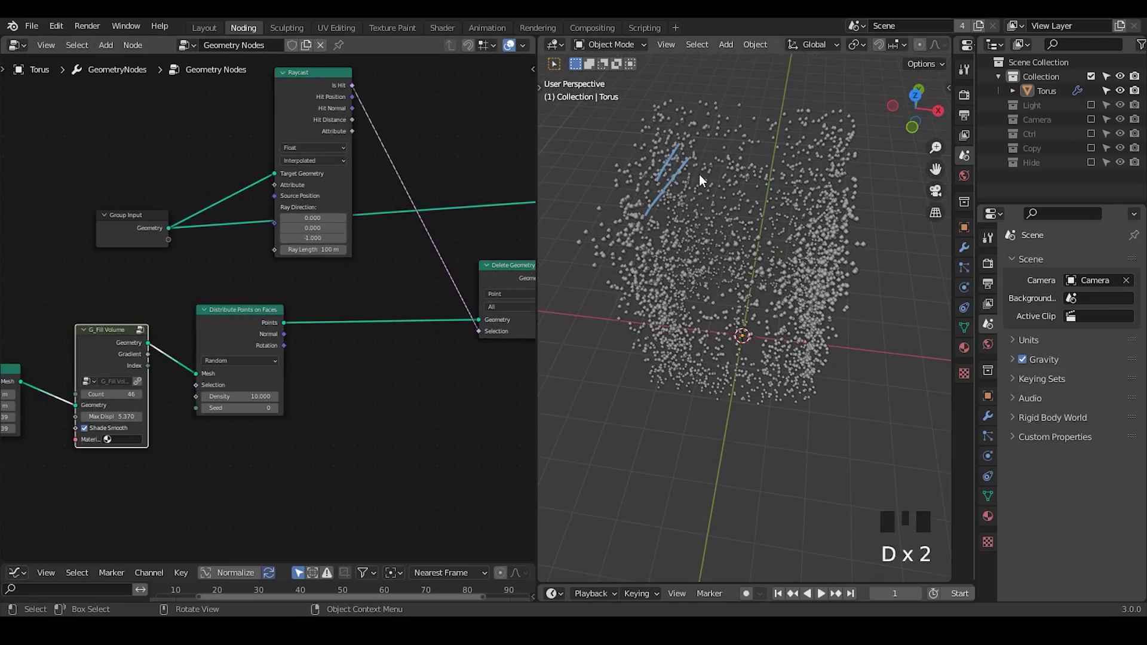
{"action": "left_click_drag", "start_coordinate": [700, 176], "coordinate": [648, 245]}
{"action": "mouse_move", "coordinate": [707, 198]}
{"action": "left_mouse_down"}
{"action": "mouse_move", "coordinate": [685, 256]}
{"action": "mouse_move", "coordinate": [701, 258]}
{"action": "left_mouse_up"}
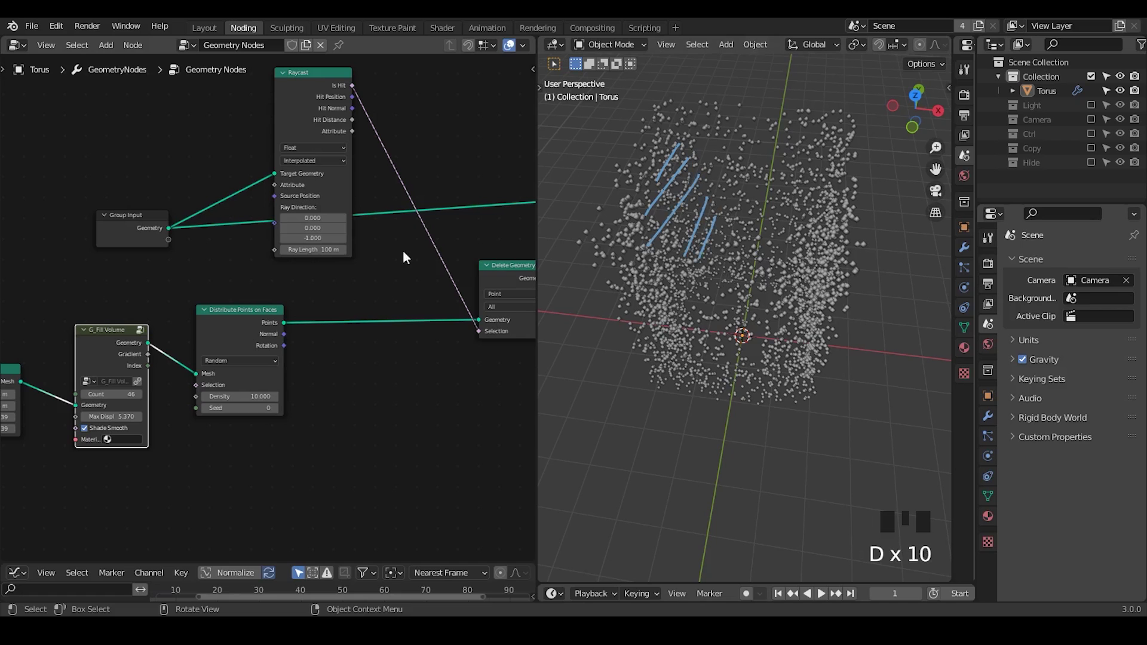
{"action": "middle_click_drag", "start_coordinate": [747, 320], "coordinate": [747, 285]}
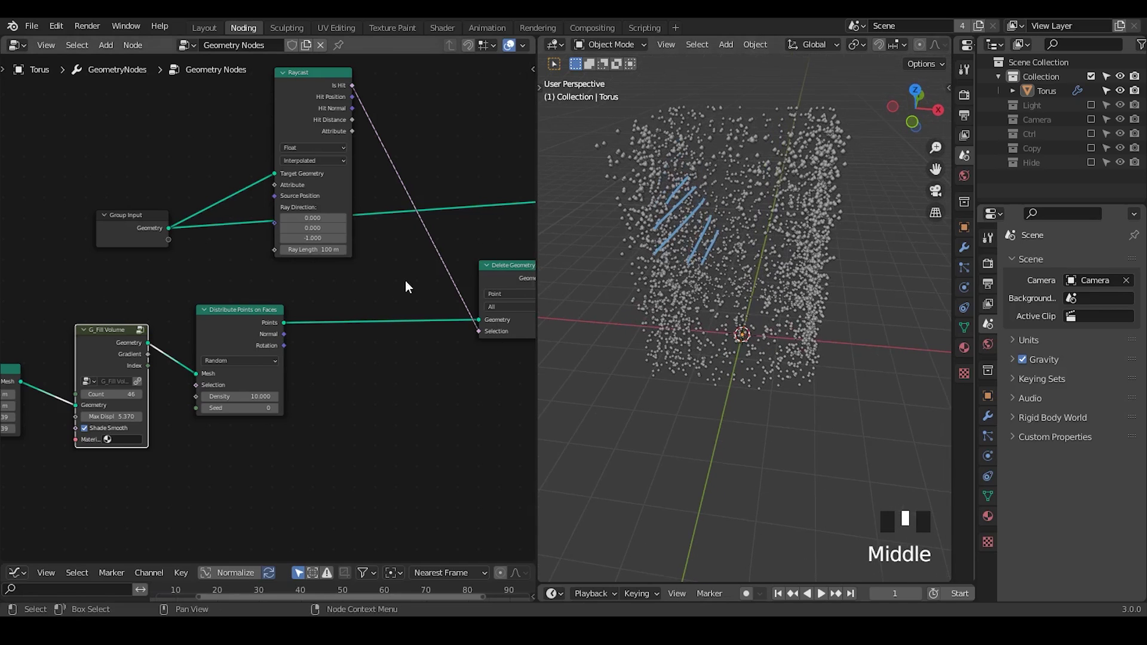
{"action": "middle_click_drag", "start_coordinate": [402, 287], "coordinate": [270, 273]}
Step: Preview Join Geometry and replace the old annotation lines with a downward arrow
{"action": "left_click", "coordinate": [472, 196], "text": "alt+shift"}
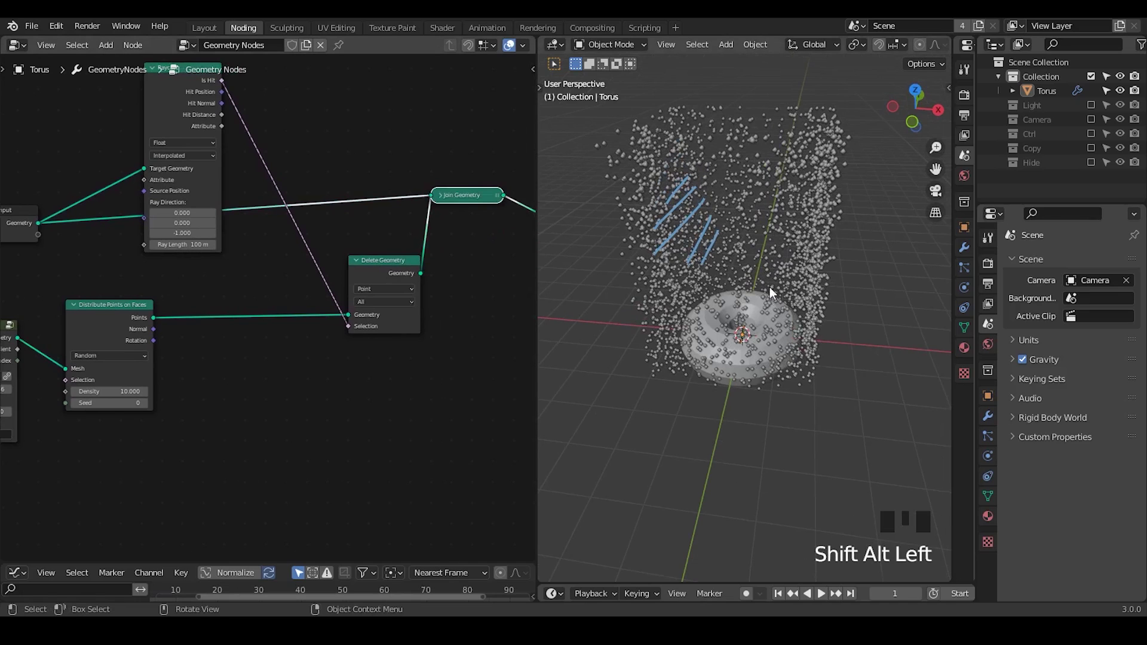
{"action": "middle_click_drag", "start_coordinate": [744, 318], "coordinate": [744, 319]}
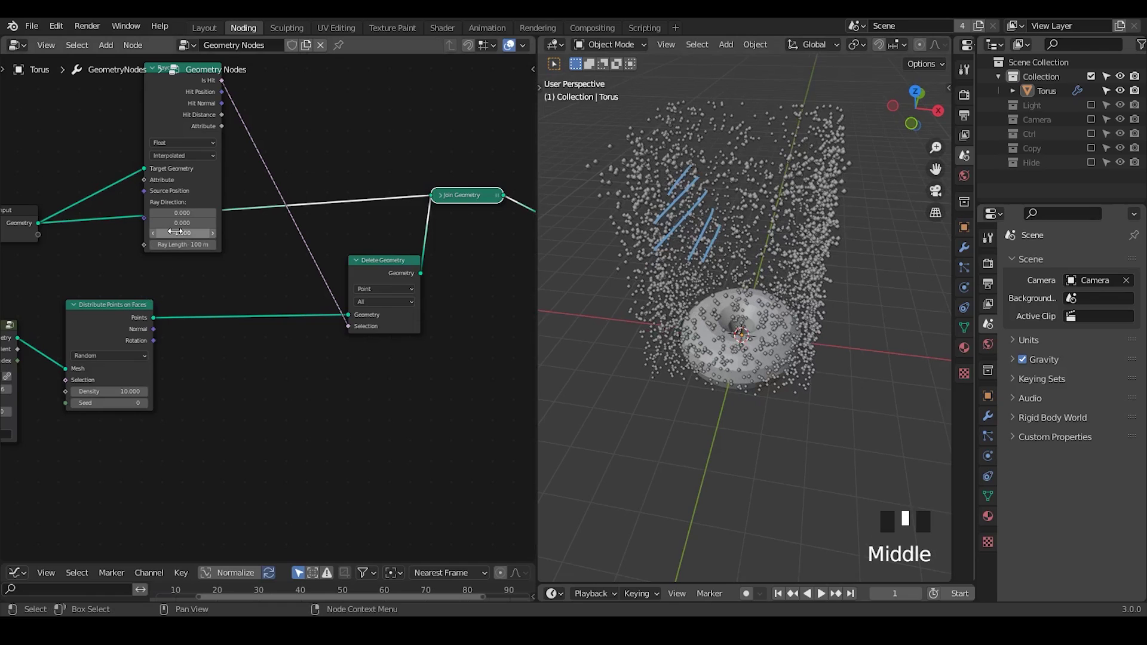
{"action": "mouse_move", "coordinate": [698, 178]}
{"action": "right_mouse_down"}
{"action": "mouse_move", "coordinate": [687, 193]}
{"action": "mouse_move", "coordinate": [697, 205]}
{"action": "right_mouse_up"}
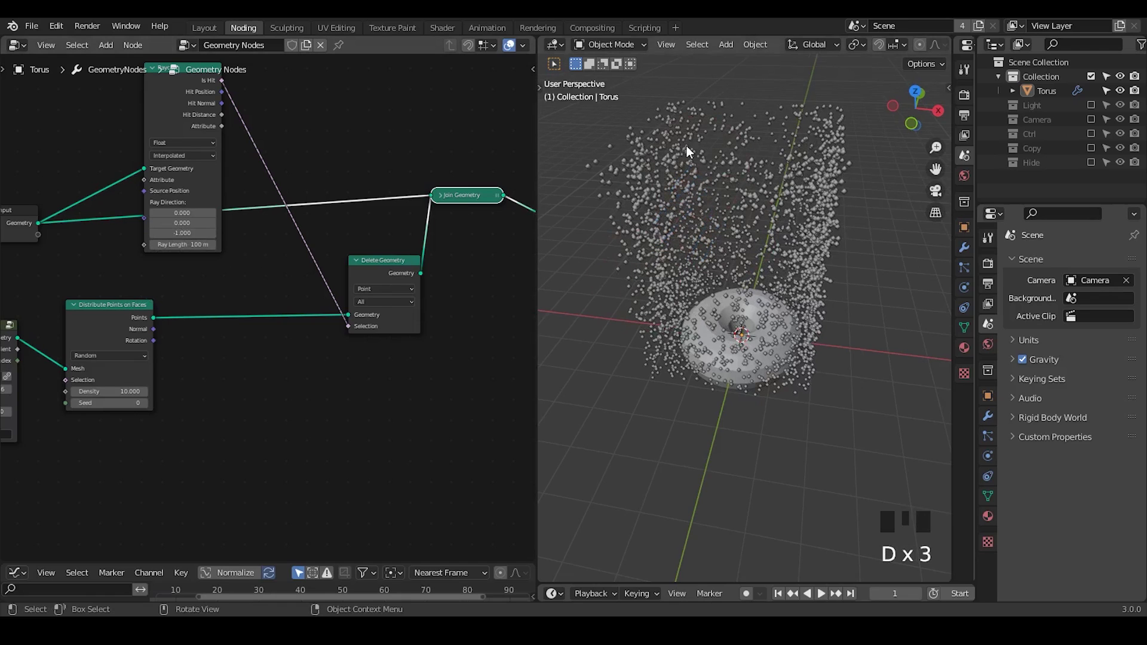
{"action": "mouse_move", "coordinate": [685, 135]}
{"action": "left_mouse_down"}
{"action": "mouse_move", "coordinate": [701, 136]}
{"action": "mouse_move", "coordinate": [696, 255]}
{"action": "mouse_move", "coordinate": [709, 269]}
{"action": "mouse_move", "coordinate": [716, 239]}
{"action": "left_mouse_up"}
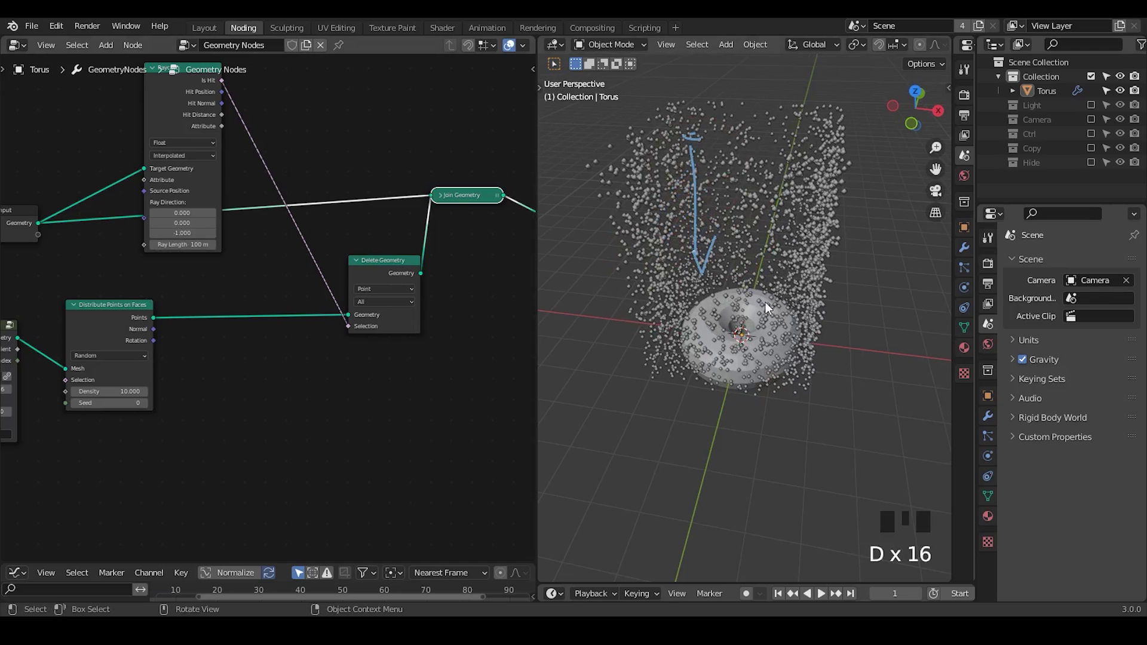
Step: Reposition the Raycast node and reframe the node layout
{"action": "left_click_drag", "start_coordinate": [190, 93], "coordinate": [252, 110]}
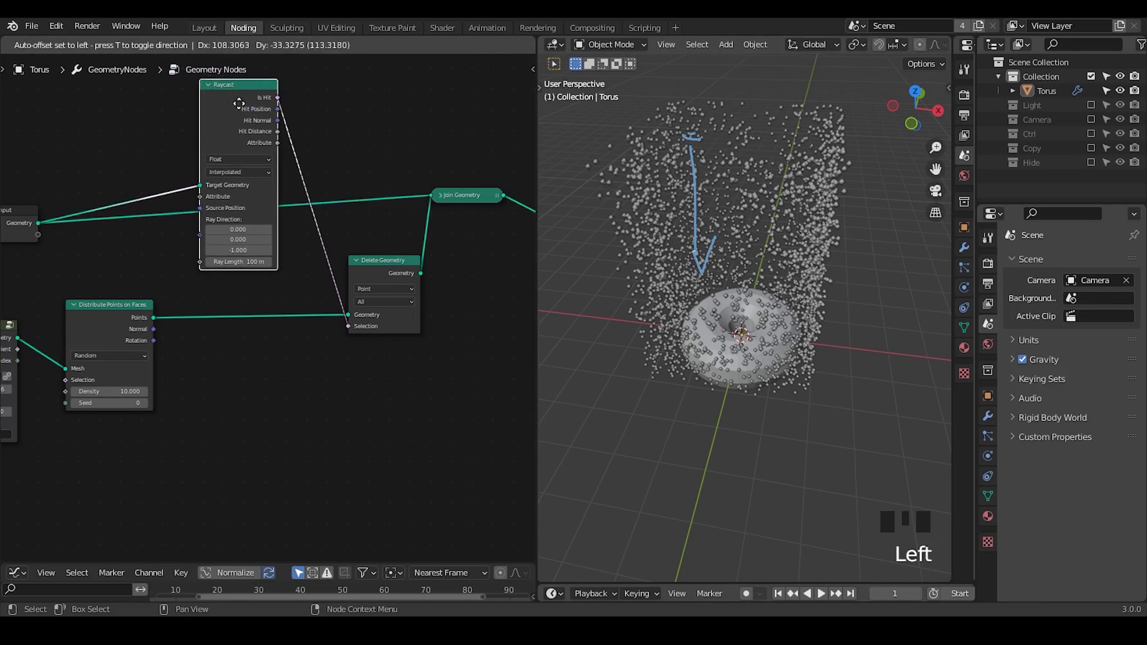
{"action": "middle_click_drag", "start_coordinate": [302, 321], "coordinate": [302, 317], "text": "ctrl"}
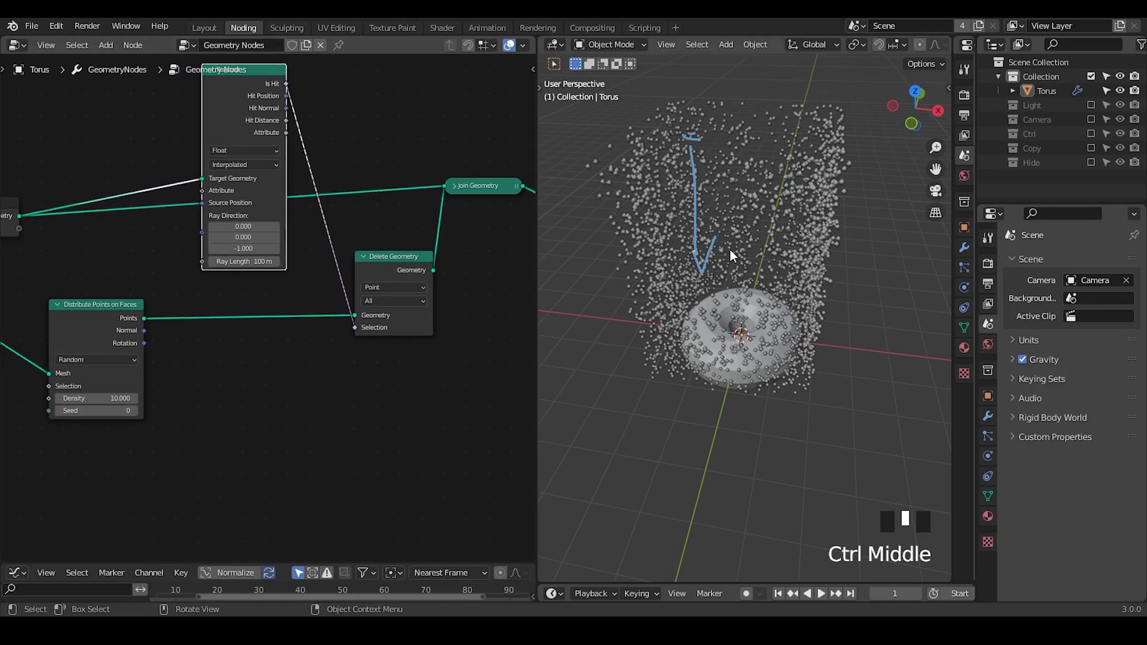
{"action": "left_click_drag", "start_coordinate": [248, 106], "coordinate": [173, 88]}
{"action": "middle_click_drag", "start_coordinate": [281, 198], "coordinate": [325, 244]}
Step: Insert a Boolean Math node set to Not on the Is Hit to Selection link
{"action": "key", "text": "ctrl+a"}
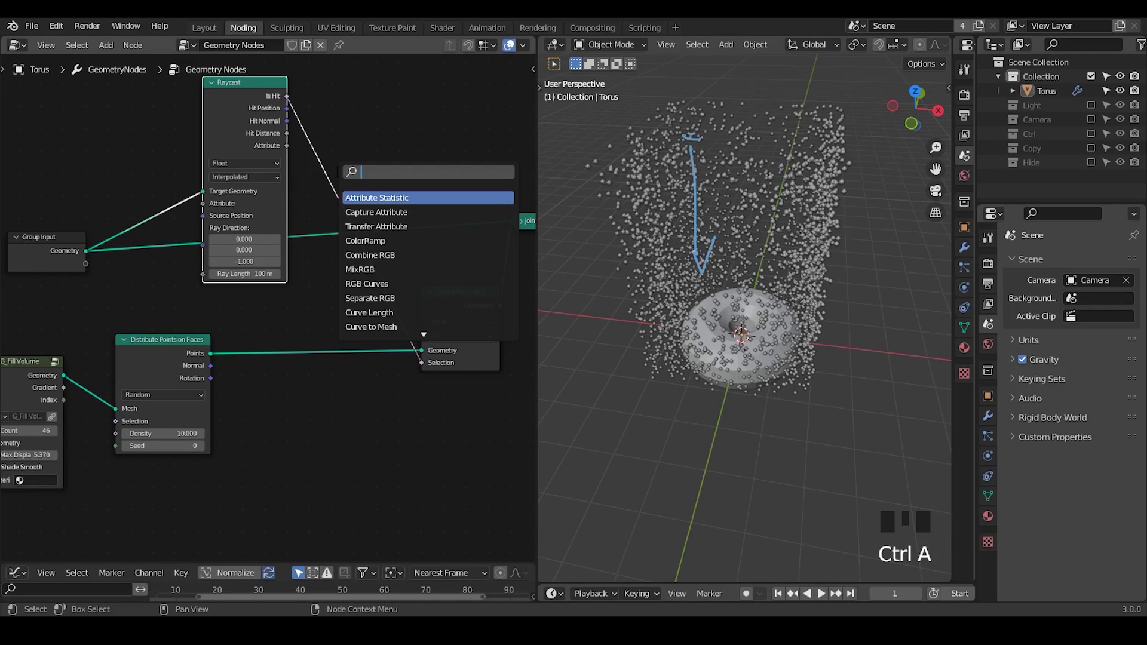
{"action": "type", "text": "boo"}
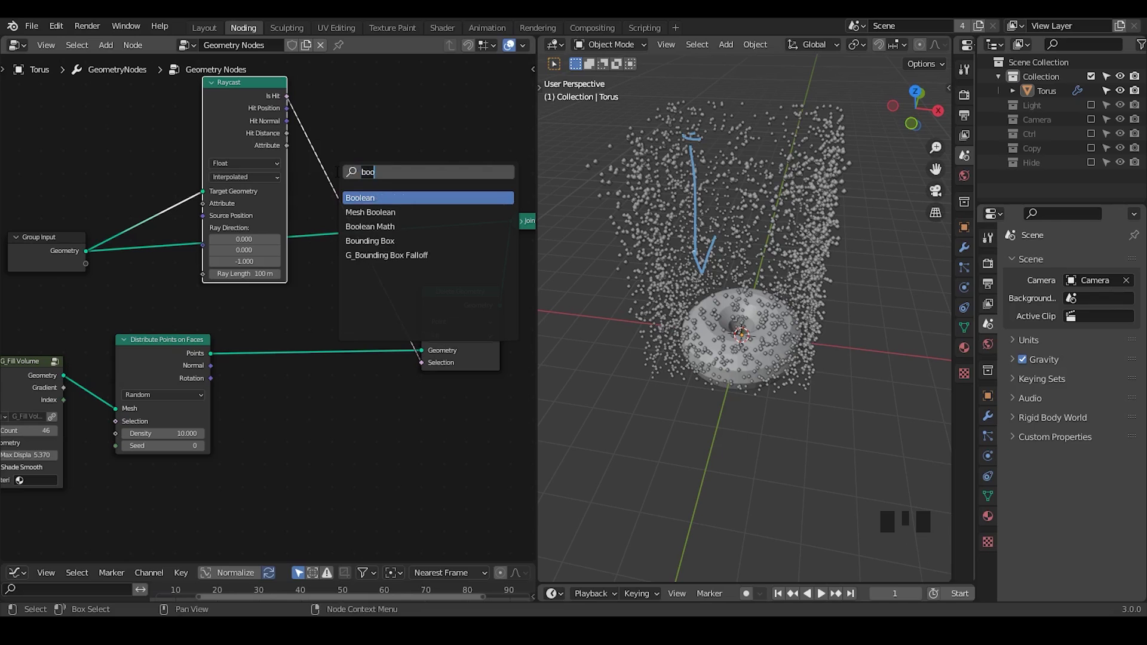
{"action": "type", "text": "lean ma"}
{"action": "key", "text": "Return"}
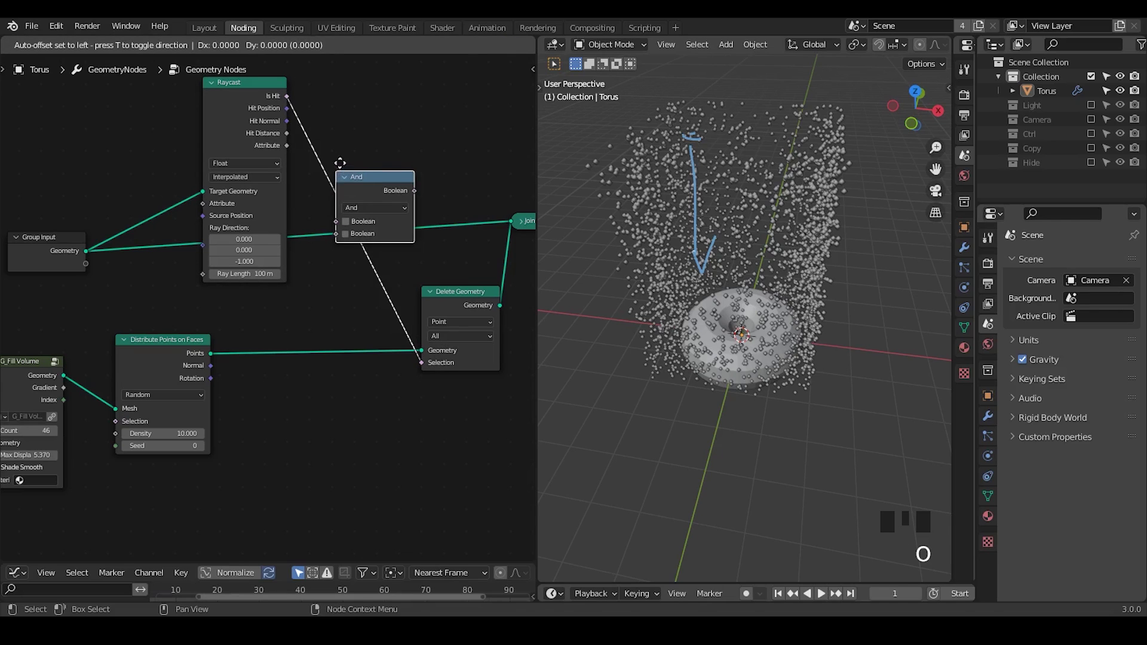
{"action": "left_click", "coordinate": [336, 147]}
{"action": "left_click", "coordinate": [350, 179]}
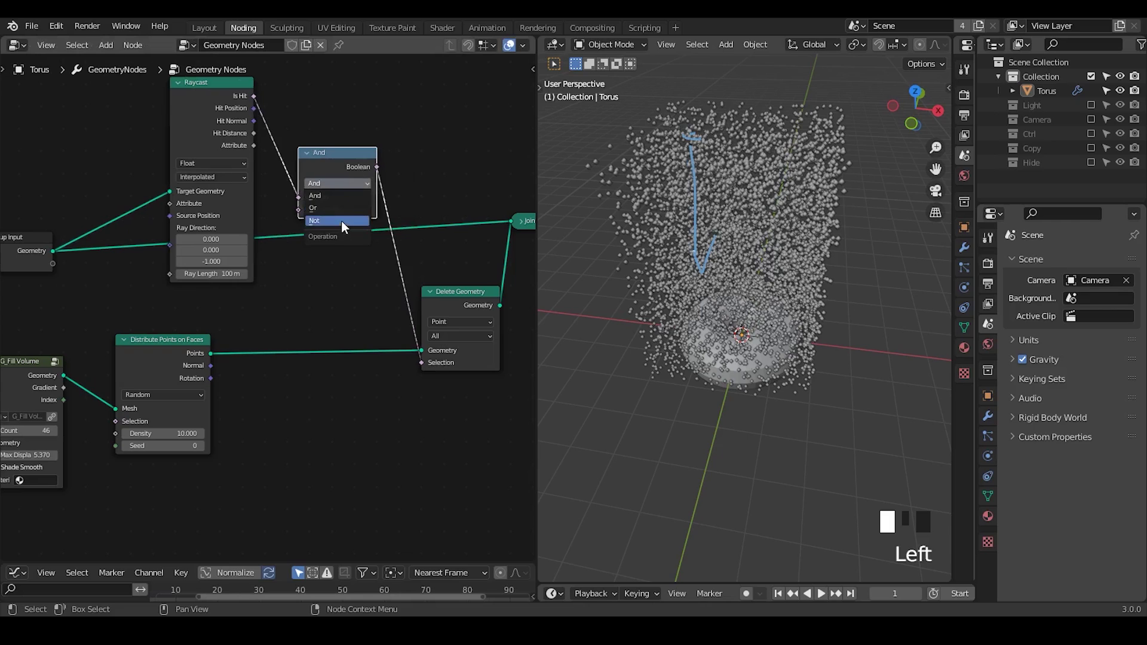
{"action": "left_click", "coordinate": [341, 220]}
{"action": "left_click_drag", "start_coordinate": [335, 185], "coordinate": [357, 175]}
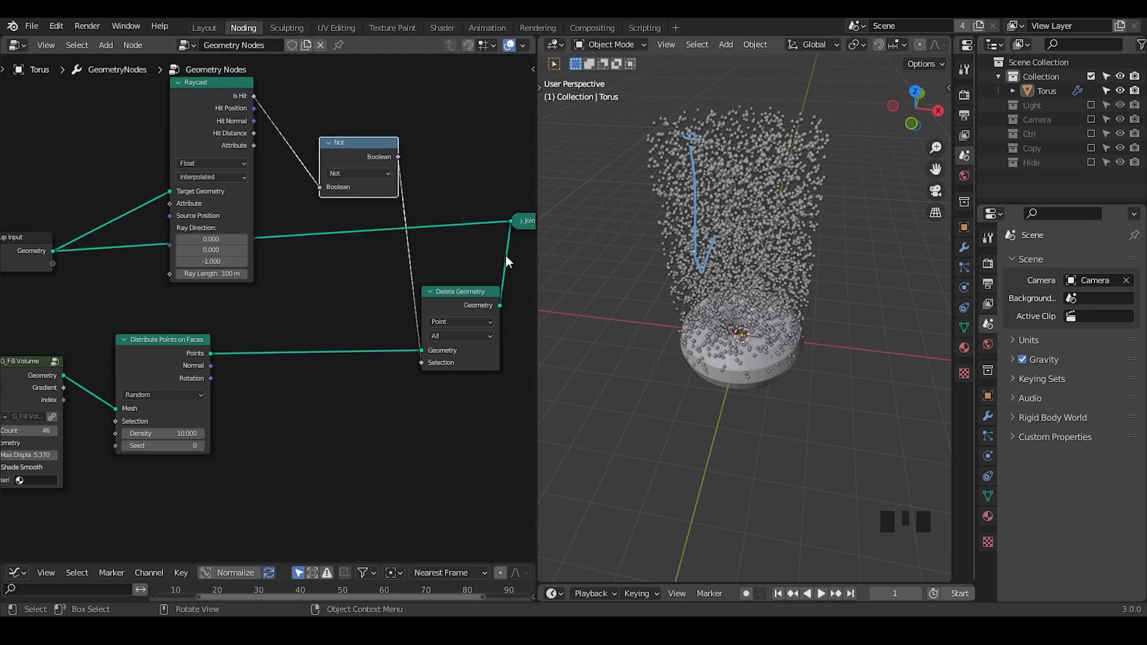
{"action": "key", "text": "d"}
{"action": "key", "text": "d"}
{"action": "key", "text": "d"}
{"action": "key", "text": "d"}
{"action": "key", "text": "d"}
{"action": "key", "text": "d"}
{"action": "key", "text": "d"}
{"action": "key", "text": "d"}
{"action": "key", "text": "d"}
{"action": "key", "text": "d"}
Step: Move Group Input and Raycast further left
{"action": "middle_click_drag", "start_coordinate": [349, 281], "coordinate": [418, 301]}
{"action": "left_click_drag", "start_coordinate": [352, 113], "coordinate": [43, 294]}
{"action": "key", "text": "g"}
{"action": "left_click", "coordinate": [210, 241]}
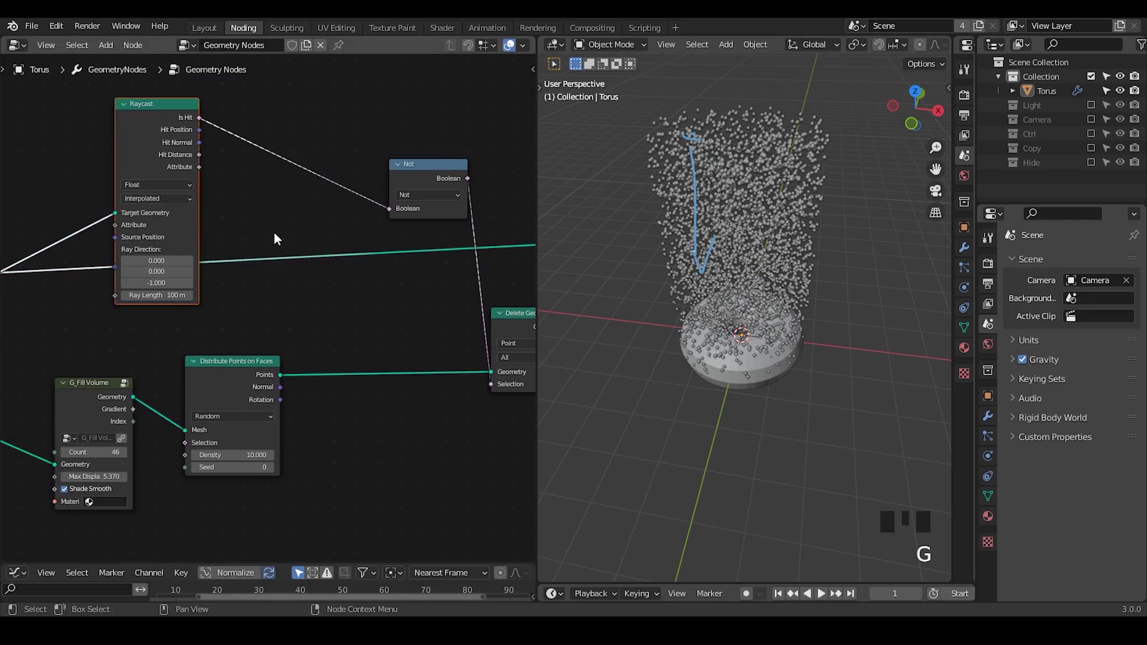
Step: Duplicate the Not node onto the Is Hit link and switch the copy to And
{"action": "left_click", "coordinate": [410, 167]}
{"action": "key", "text": "shift+d"}
{"action": "left_click", "coordinate": [313, 167]}
{"action": "left_click", "coordinate": [309, 182]}
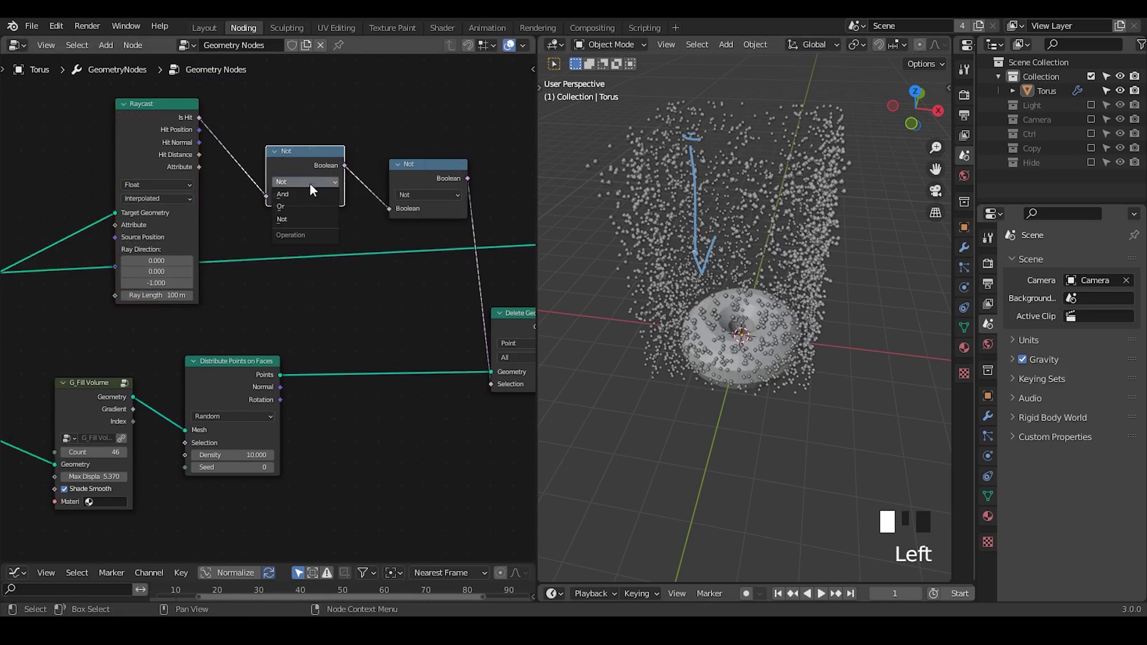
{"action": "left_click", "coordinate": [300, 195]}
{"action": "left_click_drag", "start_coordinate": [294, 163], "coordinate": [313, 130]}
Step: Reposition Raycast, then select Grid, G_Fill Volume and Distribute Points on Faces together
{"action": "middle_click_drag", "start_coordinate": [156, 156], "coordinate": [285, 159]}
{"action": "left_click_drag", "start_coordinate": [284, 159], "coordinate": [254, 143]}
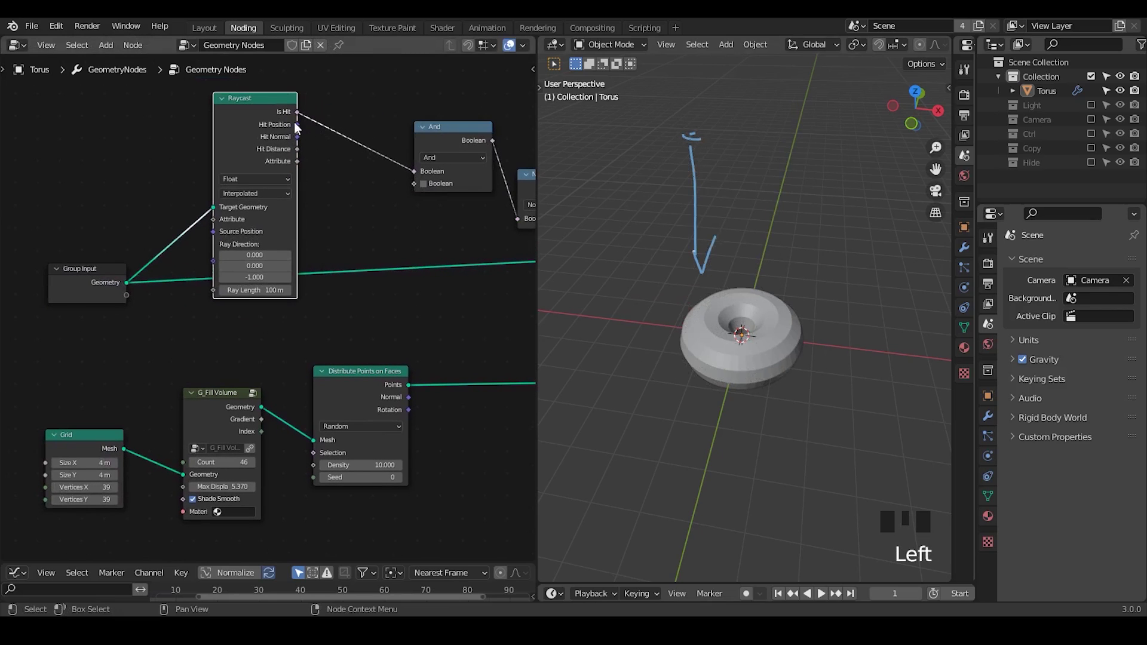
{"action": "left_click", "coordinate": [306, 136]}
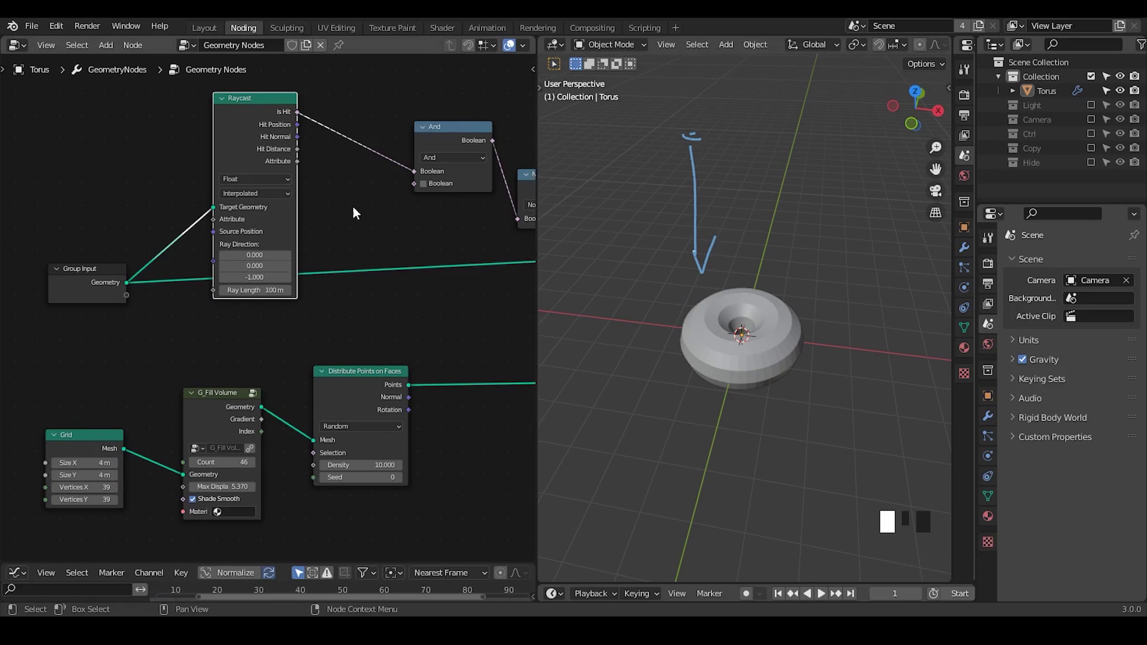
{"action": "left_click", "coordinate": [297, 138]}
{"action": "left_click_drag", "start_coordinate": [436, 362], "coordinate": [74, 520]}
Step: Move the three selected nodes left and add a Normal node below Group Input
{"action": "key", "text": "g"}
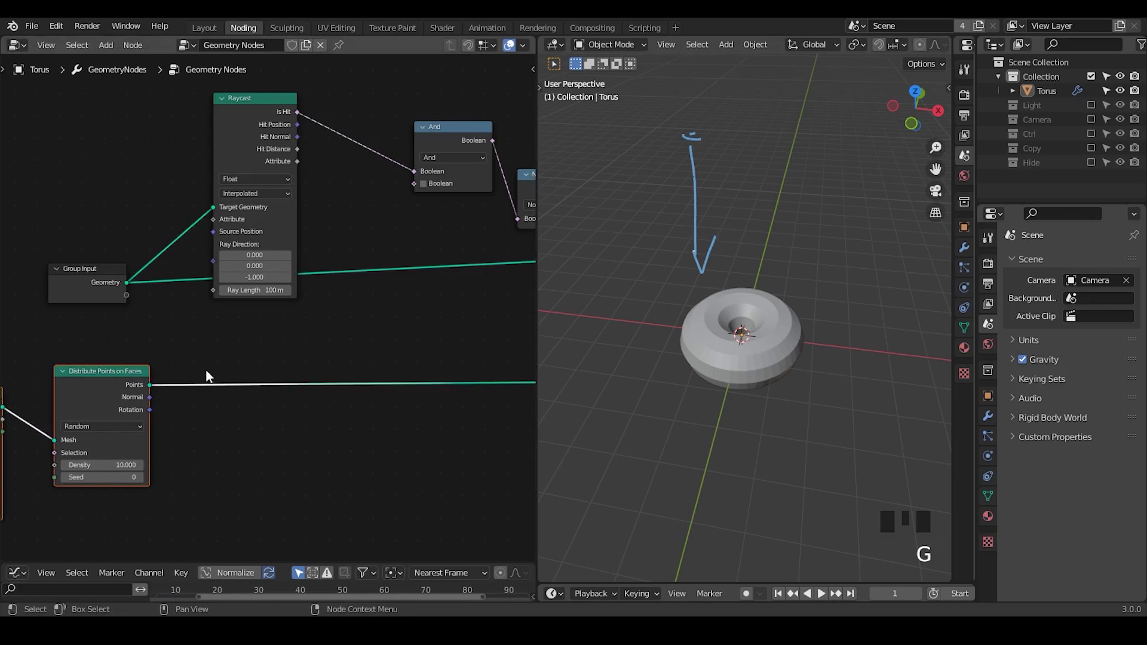
{"action": "left_click", "coordinate": [205, 376]}
{"action": "key", "text": "ctrl+a"}
{"action": "type", "text": "normal"}
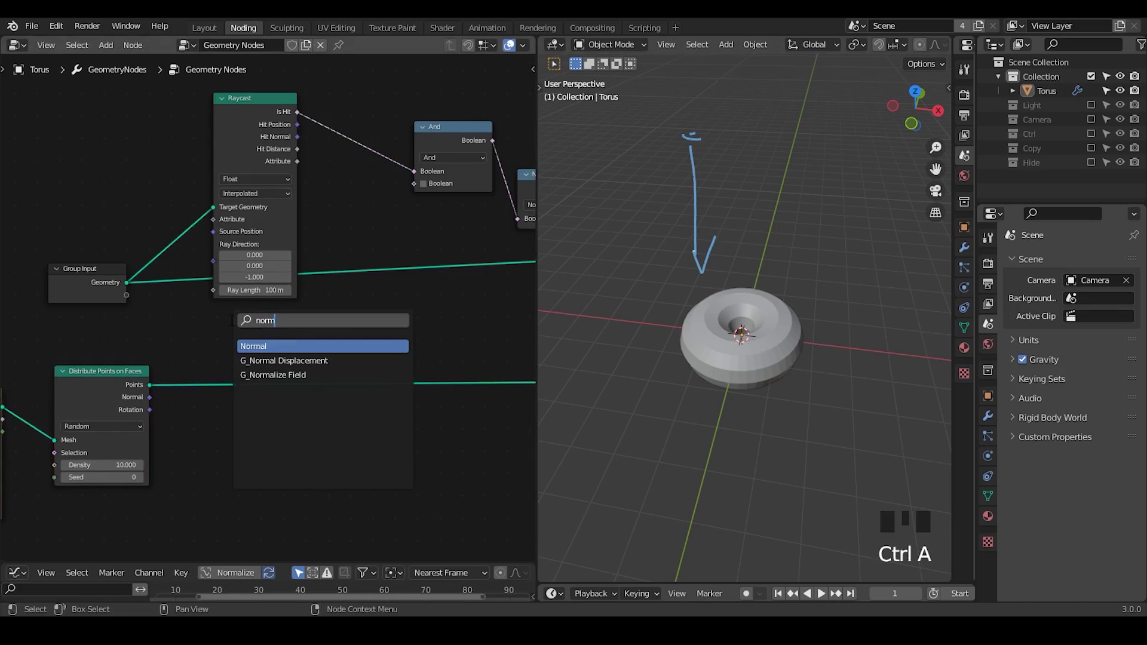
{"action": "key", "text": "Return"}
{"action": "left_click", "coordinate": [114, 313]}
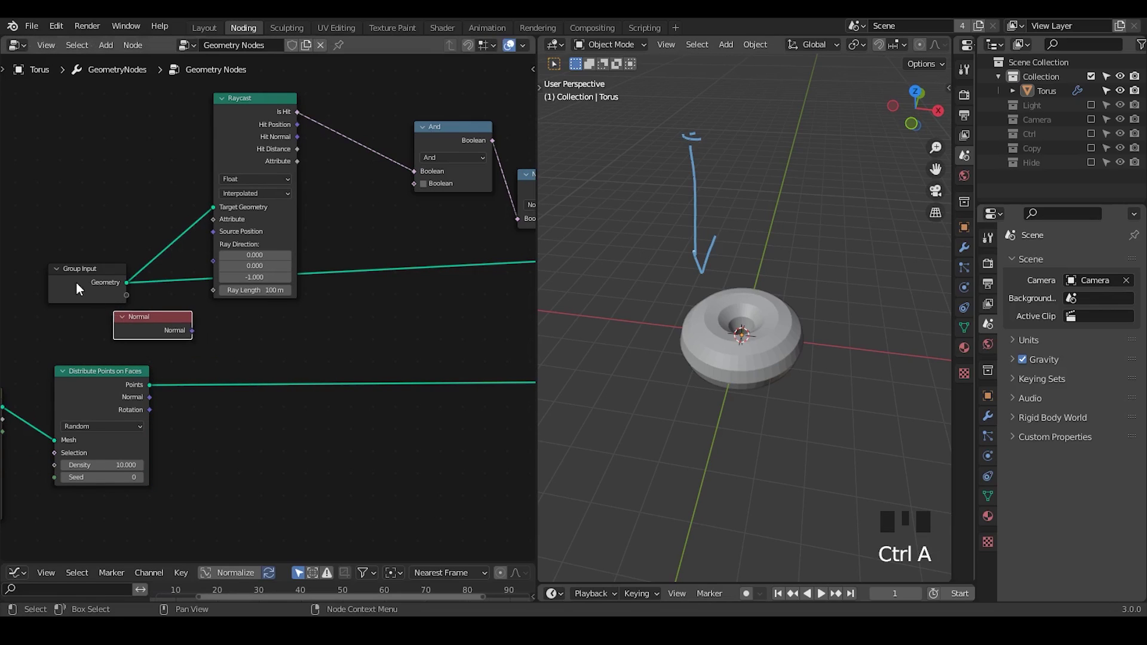
{"action": "left_click_drag", "start_coordinate": [76, 282], "coordinate": [61, 270]}
{"action": "left_click_drag", "start_coordinate": [149, 397], "coordinate": [191, 331]}
Step: Add a G_Implicit Attribute node below Raycast, then delete it
{"action": "key", "text": "ctrl+a"}
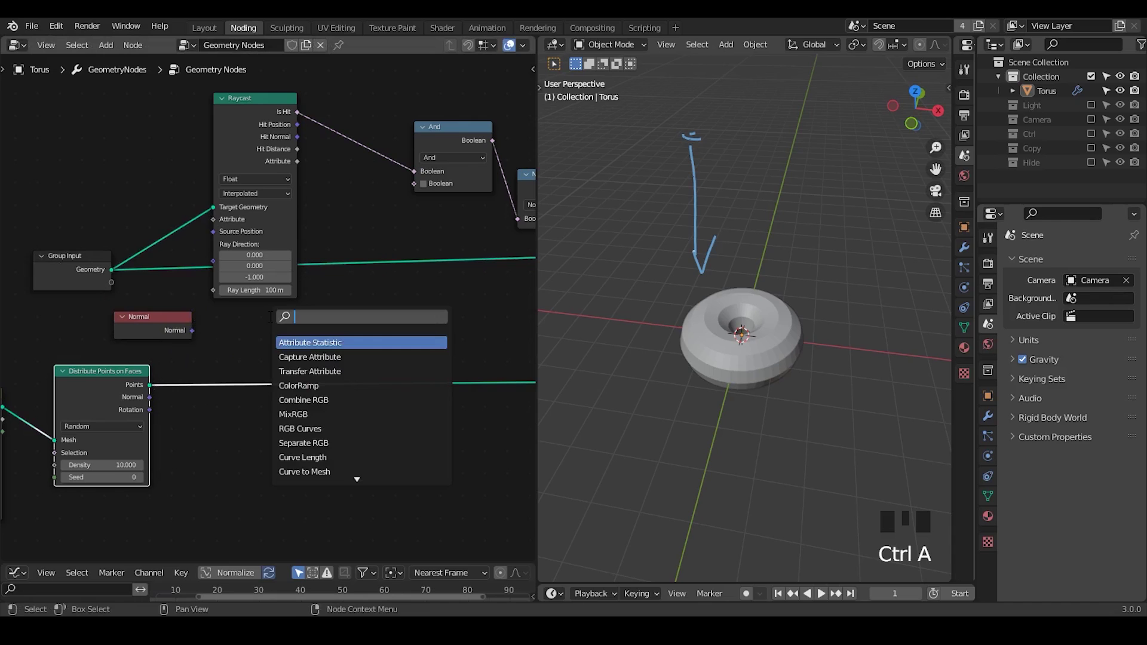
{"action": "type", "text": "impli"}
{"action": "key", "text": "Return"}
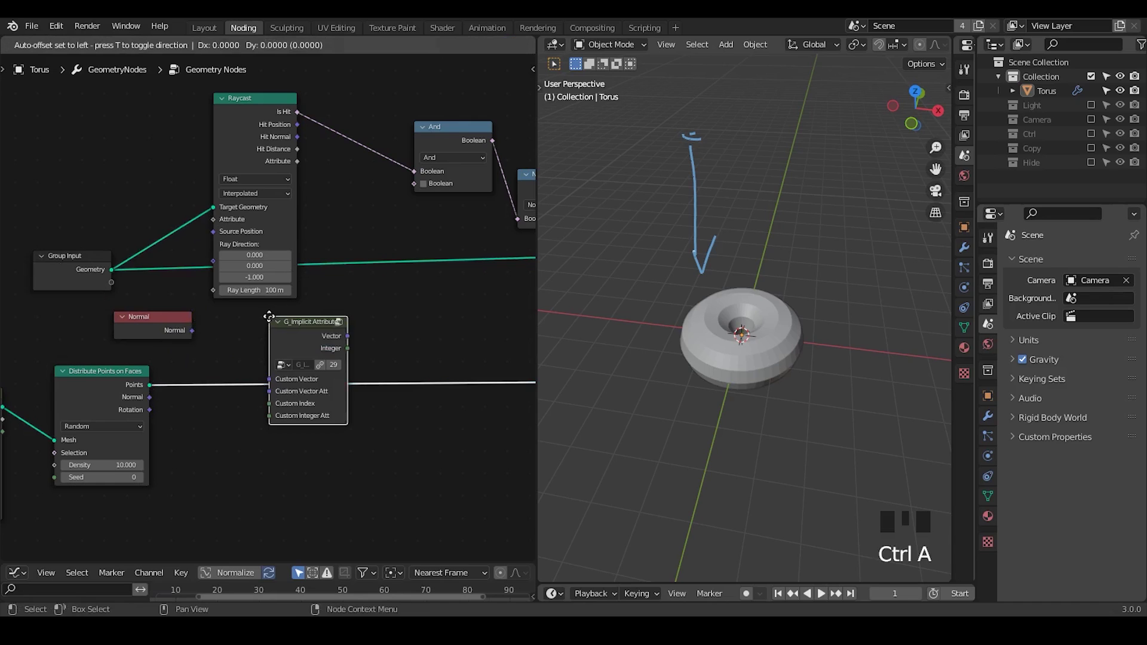
{"action": "left_click", "coordinate": [245, 408]}
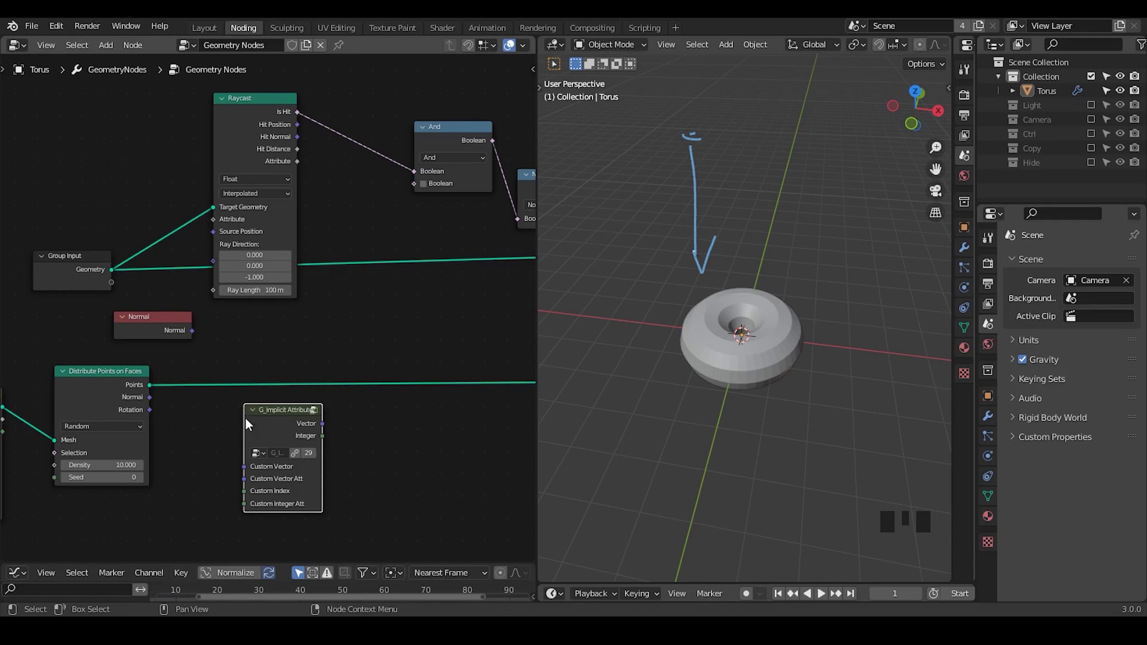
{"action": "key", "text": "x"}
Step: Link Distribute Points on Faces' Normal output to Raycast's Ray Direction
{"action": "left_click_drag", "start_coordinate": [137, 317], "coordinate": [77, 309]}
{"action": "left_click_drag", "start_coordinate": [149, 397], "coordinate": [216, 264]}
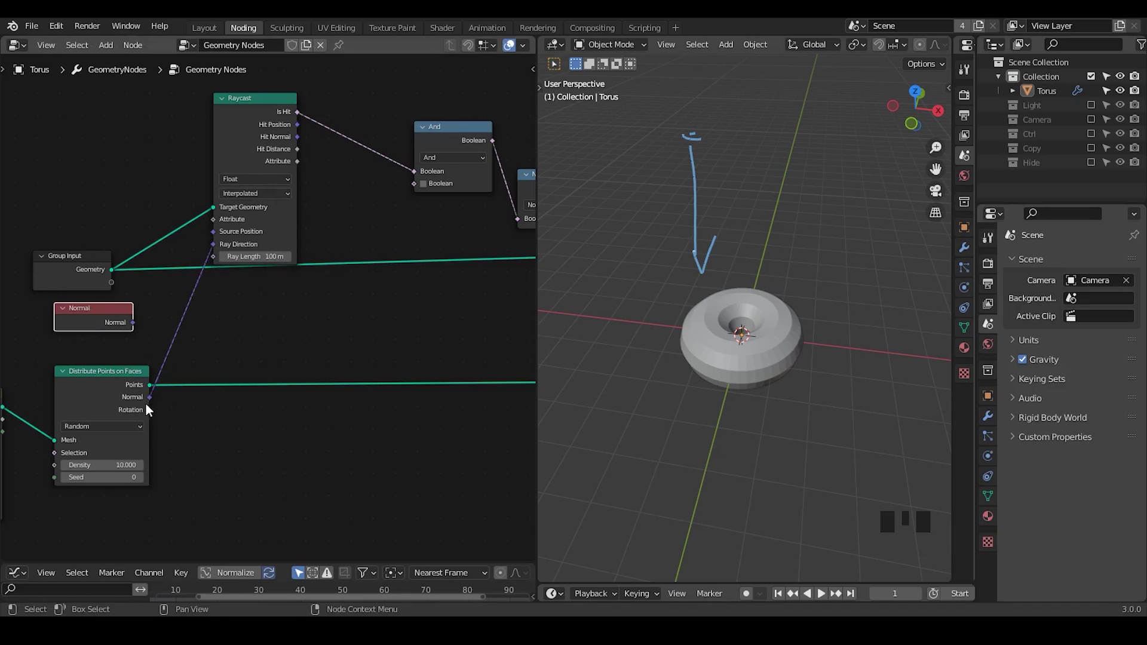
{"action": "key", "text": "ctrl+a"}
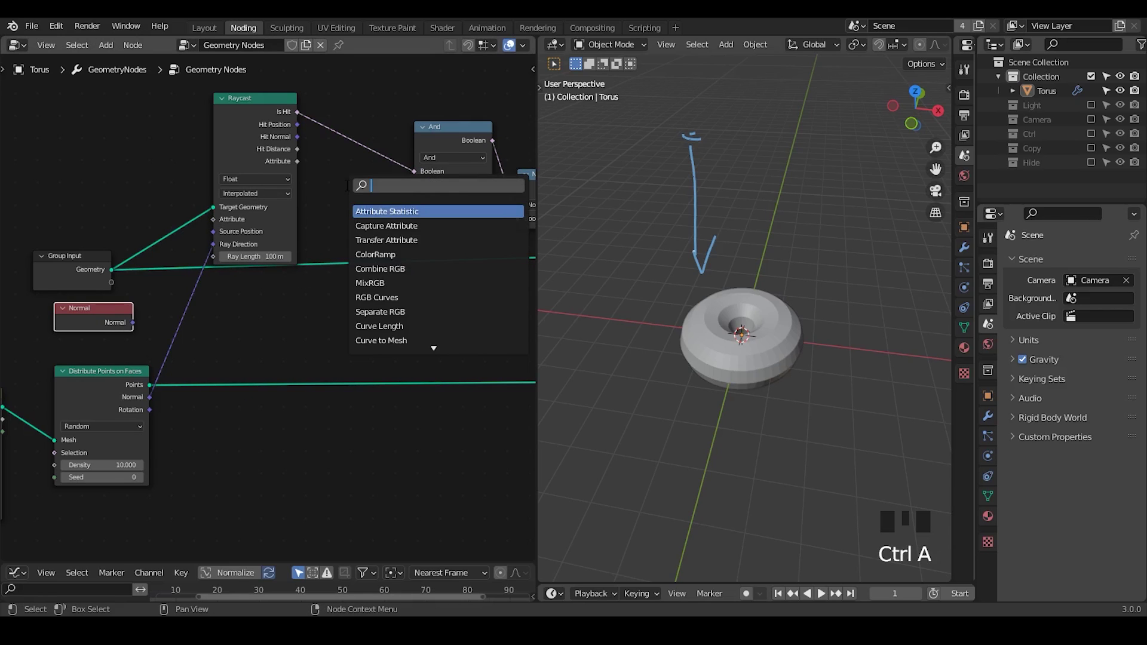
Step: Add a Vector Math node and set its operation to Dot Product
{"action": "type", "text": "vector add"}
{"action": "key", "text": "Return"}
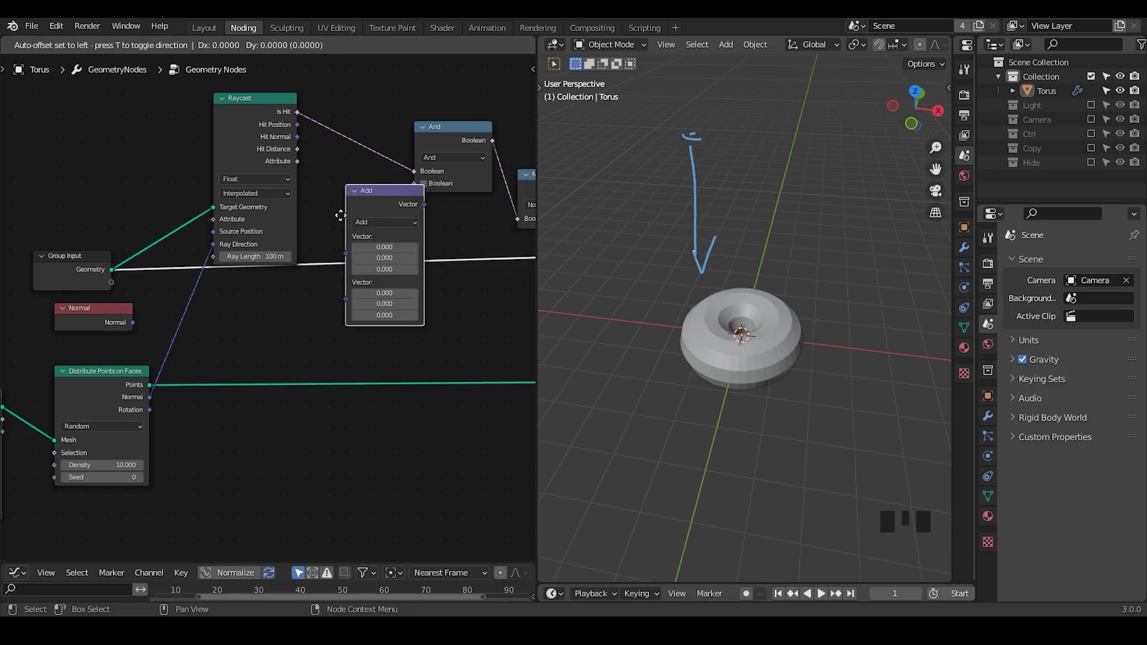
{"action": "left_click", "coordinate": [326, 449]}
{"action": "left_click", "coordinate": [363, 458]}
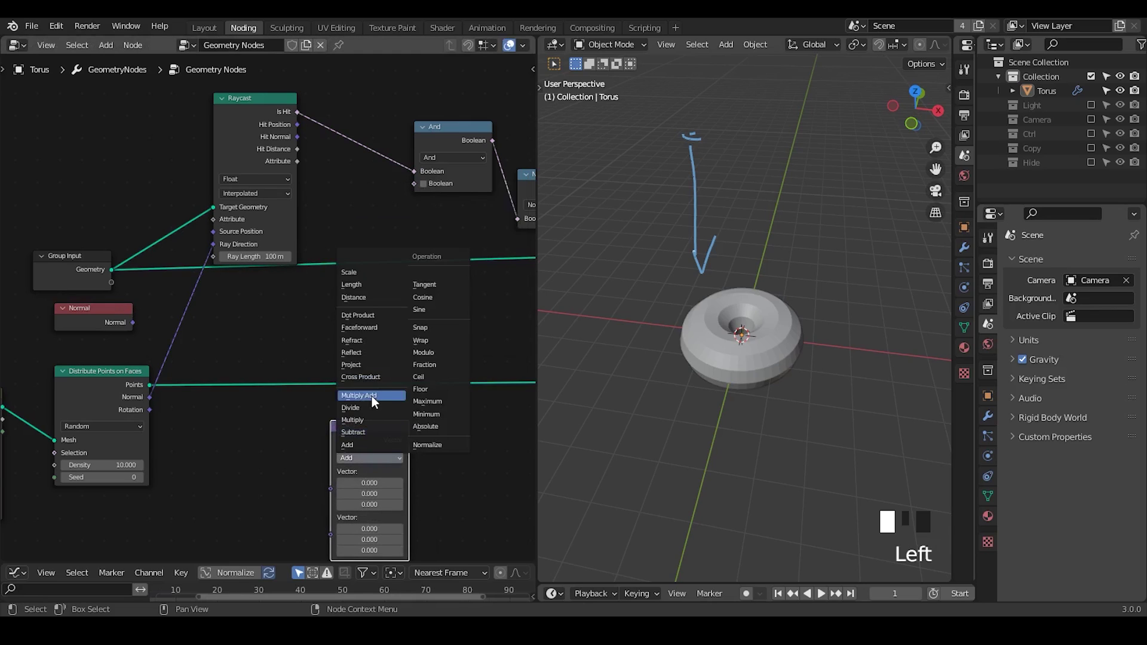
{"action": "left_click", "coordinate": [369, 316]}
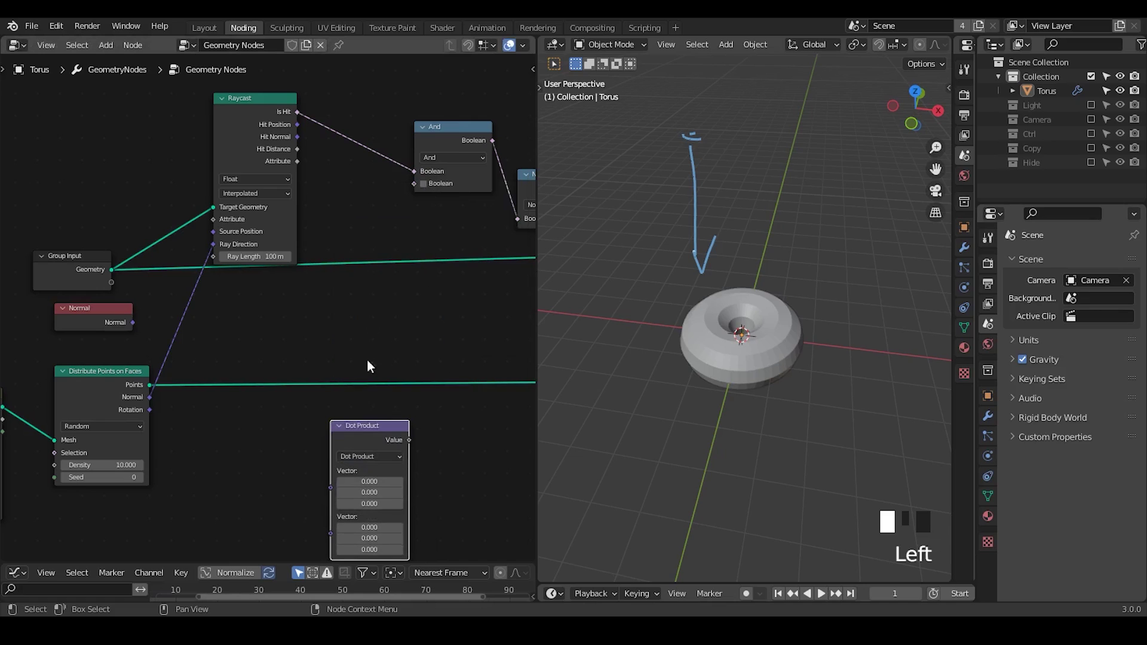
Step: Feed Raycast's Hit Normal and the points' Normal into the Dot Product's two vectors
{"action": "middle_click_drag", "start_coordinate": [293, 155], "coordinate": [293, 113]}
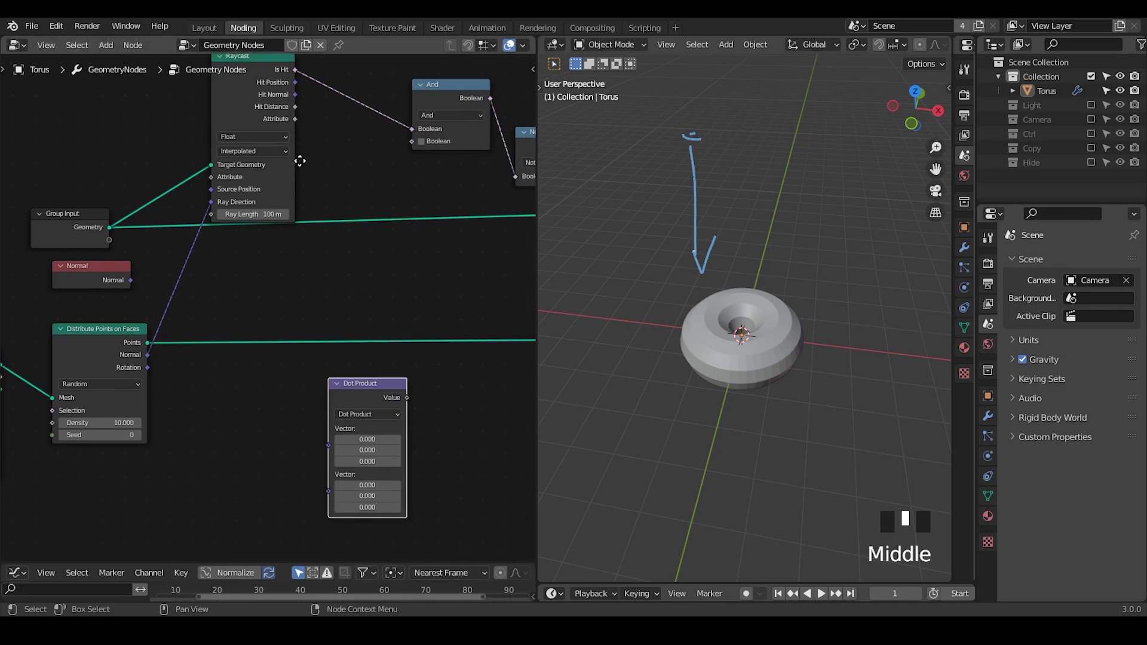
{"action": "left_click_drag", "start_coordinate": [292, 92], "coordinate": [334, 445]}
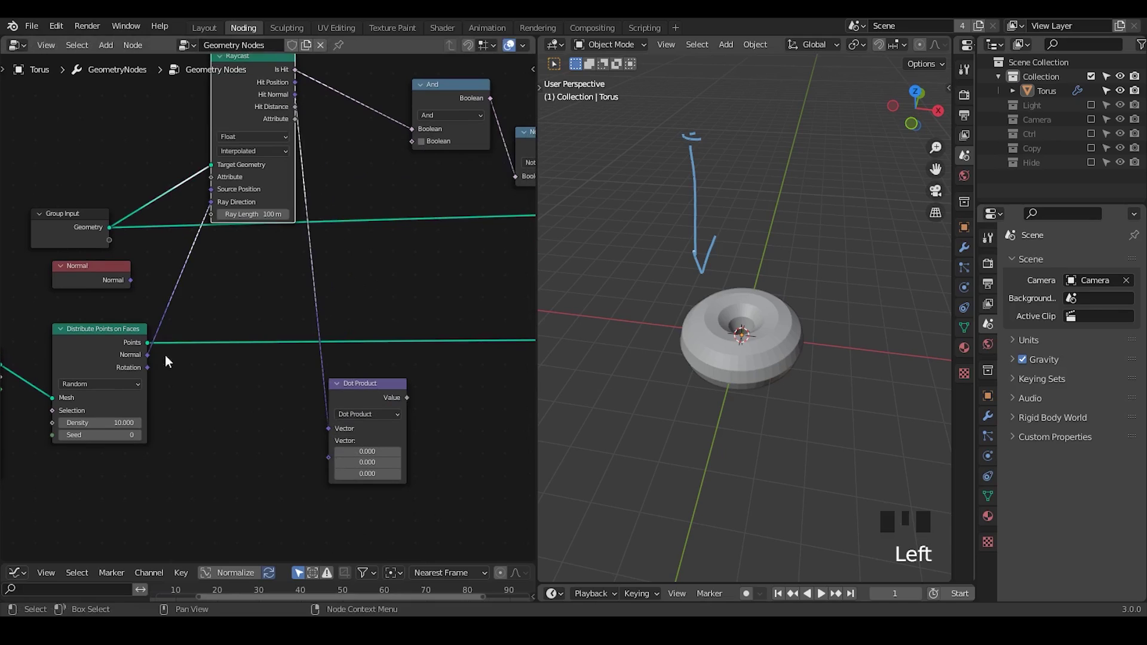
{"action": "left_click_drag", "start_coordinate": [145, 356], "coordinate": [327, 458]}
{"action": "left_click_drag", "start_coordinate": [364, 401], "coordinate": [344, 264]}
{"action": "middle_click_drag", "start_coordinate": [344, 264], "coordinate": [323, 321]}
Step: Sketch up-right and rightward arrows from the torus centre, and erase the downward arrow
{"action": "scroll", "coordinate": [304, 313], "scroll_direction": "down", "scroll_amount": 1}
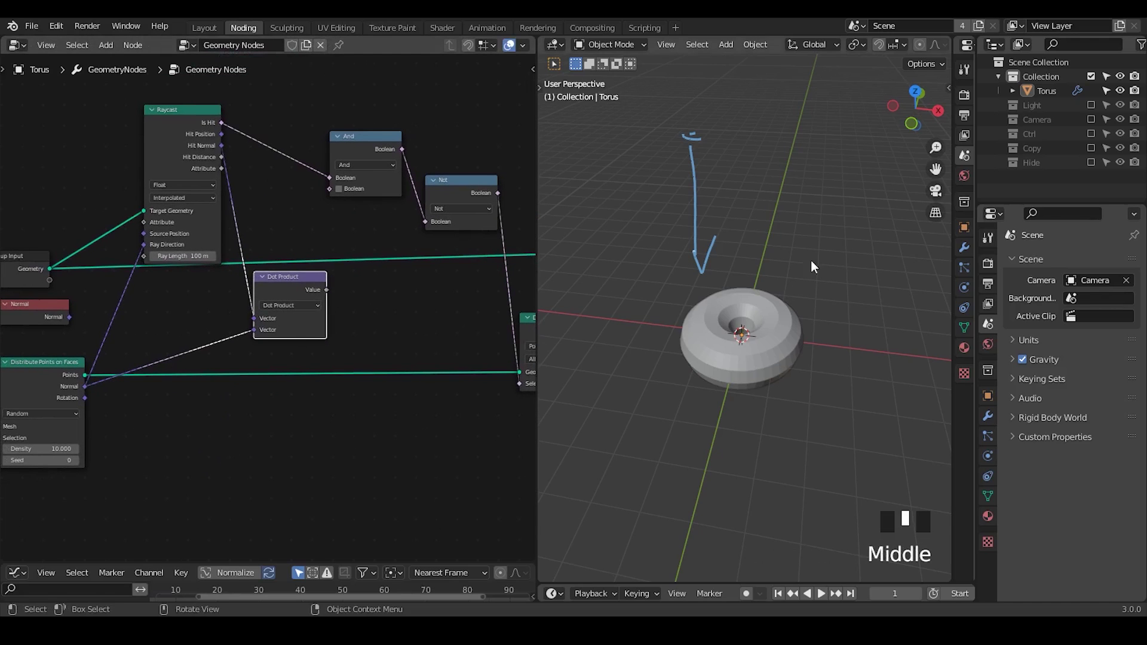
{"action": "mouse_move", "coordinate": [747, 330]}
{"action": "left_mouse_down"}
{"action": "mouse_move", "coordinate": [826, 210]}
{"action": "mouse_move", "coordinate": [819, 240]}
{"action": "left_mouse_up"}
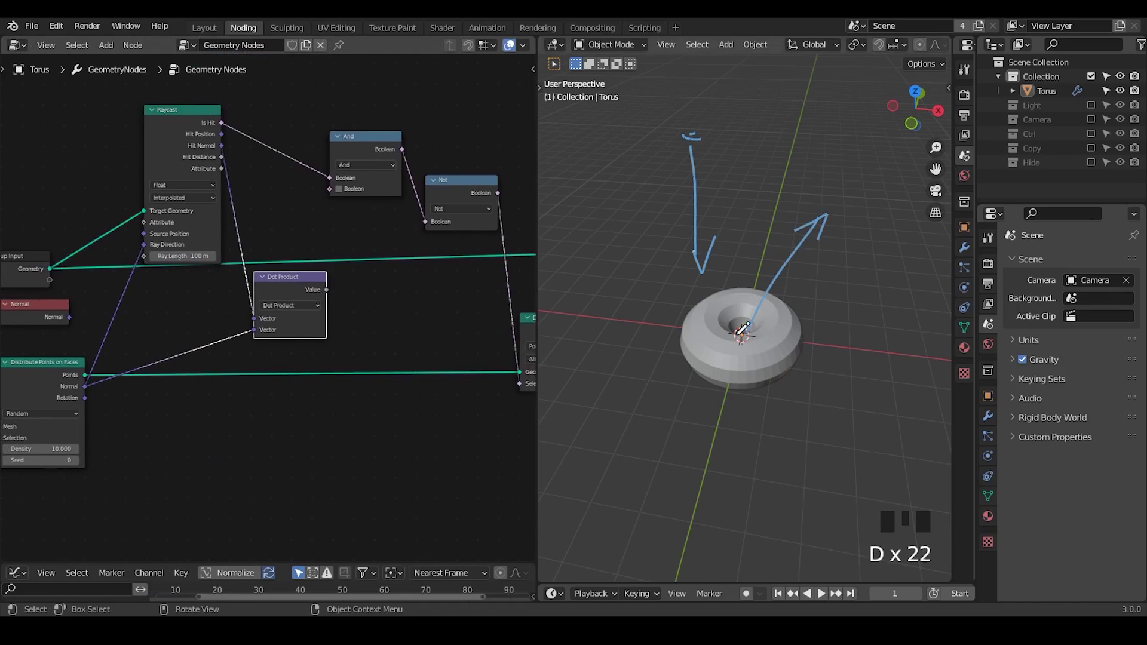
{"action": "mouse_move", "coordinate": [750, 329]}
{"action": "left_mouse_down"}
{"action": "mouse_move", "coordinate": [845, 280]}
{"action": "mouse_move", "coordinate": [843, 264]}
{"action": "mouse_move", "coordinate": [826, 317]}
{"action": "left_mouse_up"}
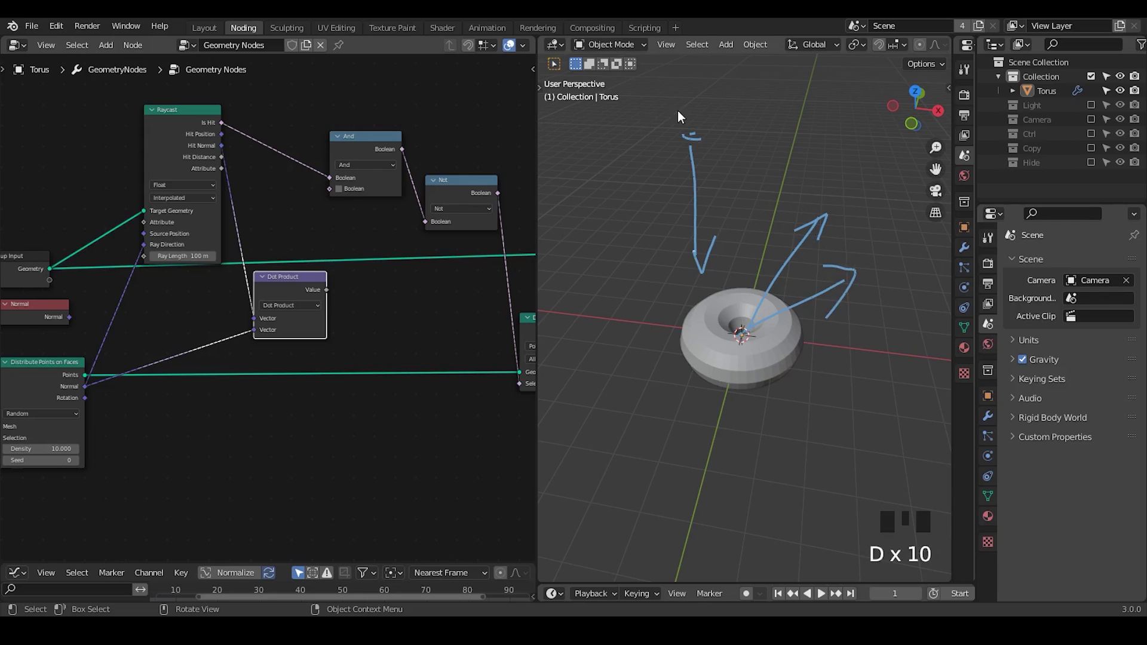
{"action": "mouse_move", "coordinate": [679, 114]}
{"action": "right_mouse_down"}
{"action": "mouse_move", "coordinate": [667, 194]}
{"action": "mouse_move", "coordinate": [688, 258]}
{"action": "right_mouse_up"}
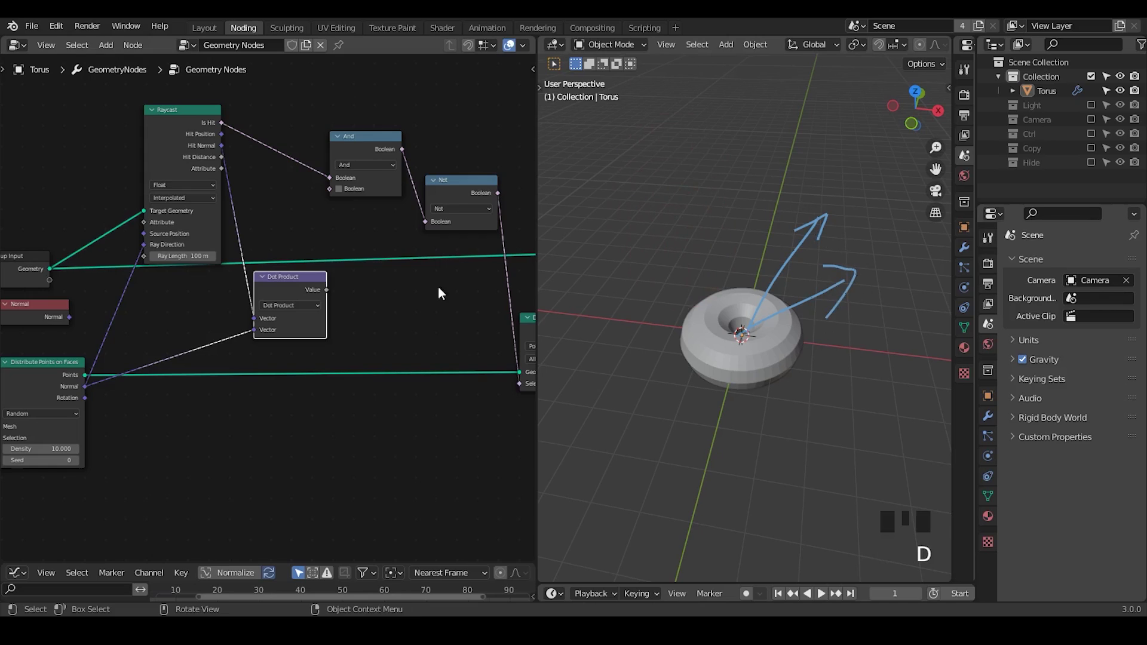
{"action": "middle_click_drag", "start_coordinate": [438, 290], "coordinate": [343, 249], "text": "ctrl"}
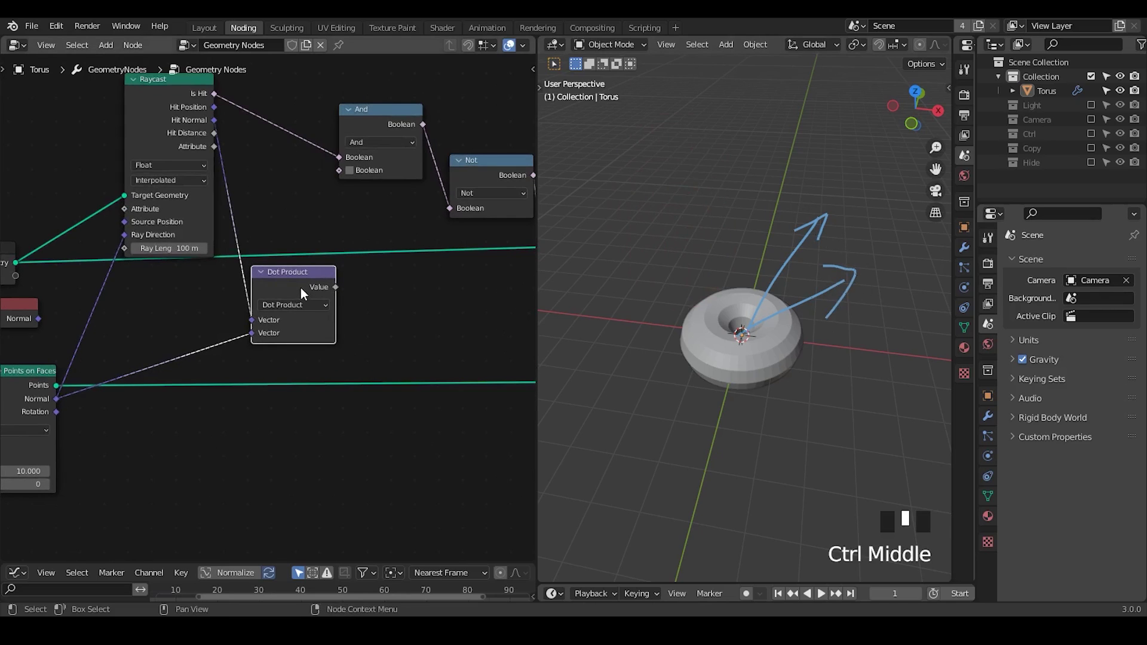
{"action": "left_click_drag", "start_coordinate": [301, 291], "coordinate": [292, 294]}
{"action": "middle_click_drag", "start_coordinate": [348, 290], "coordinate": [271, 286]}
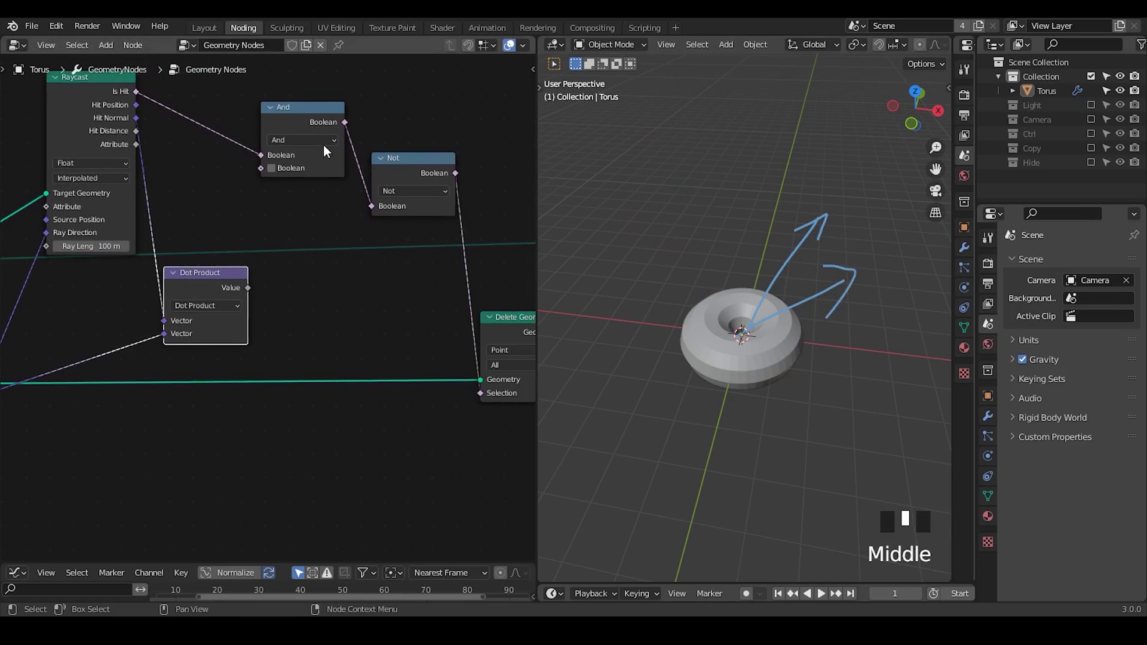
Step: Add a Greater Than or Equal compare of Dot Product against 0, feeding And's second Boolean
{"action": "key", "text": "ctrl+a"}
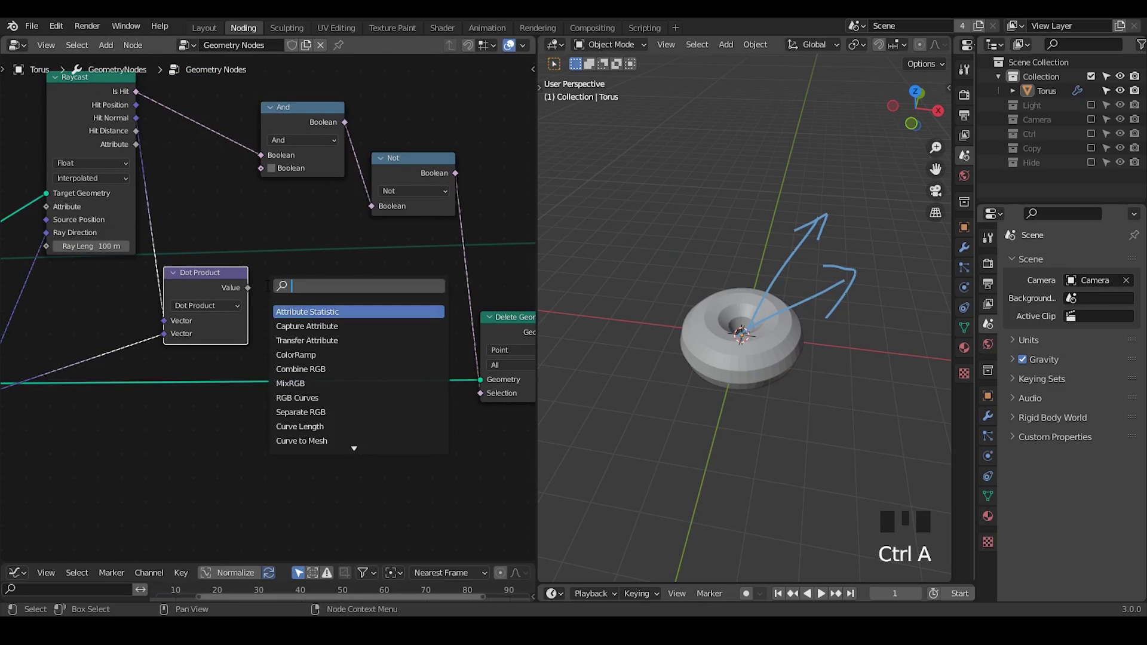
{"action": "type", "text": "less than"}
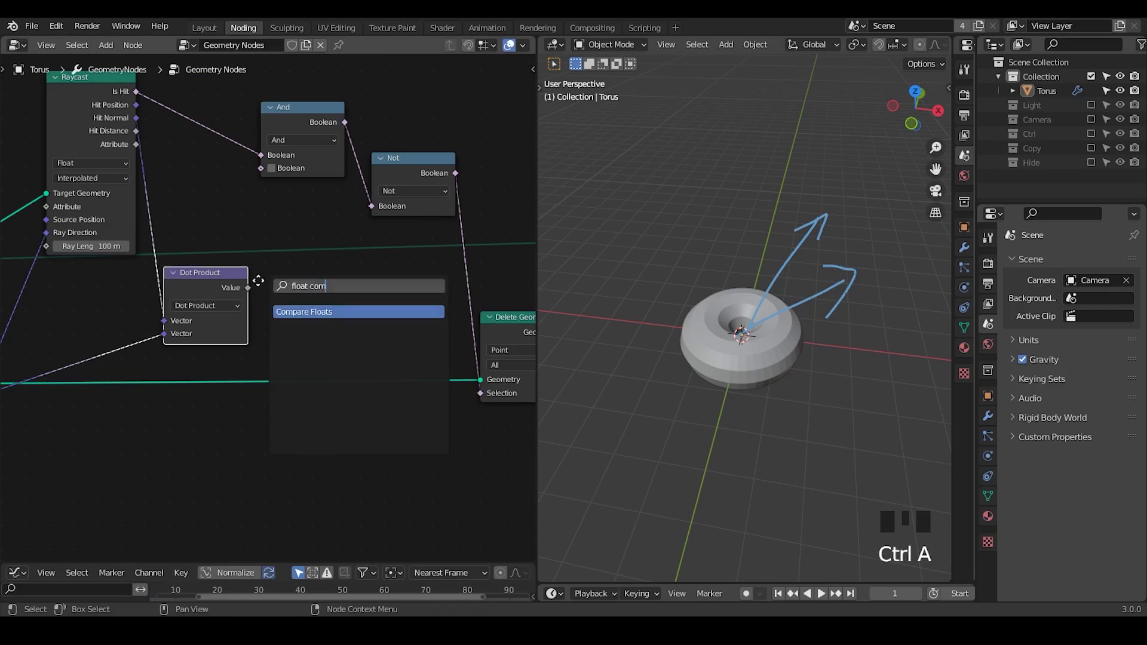
{"action": "key", "text": "Return"}
{"action": "left_click", "coordinate": [271, 266]}
{"action": "left_click", "coordinate": [335, 311]}
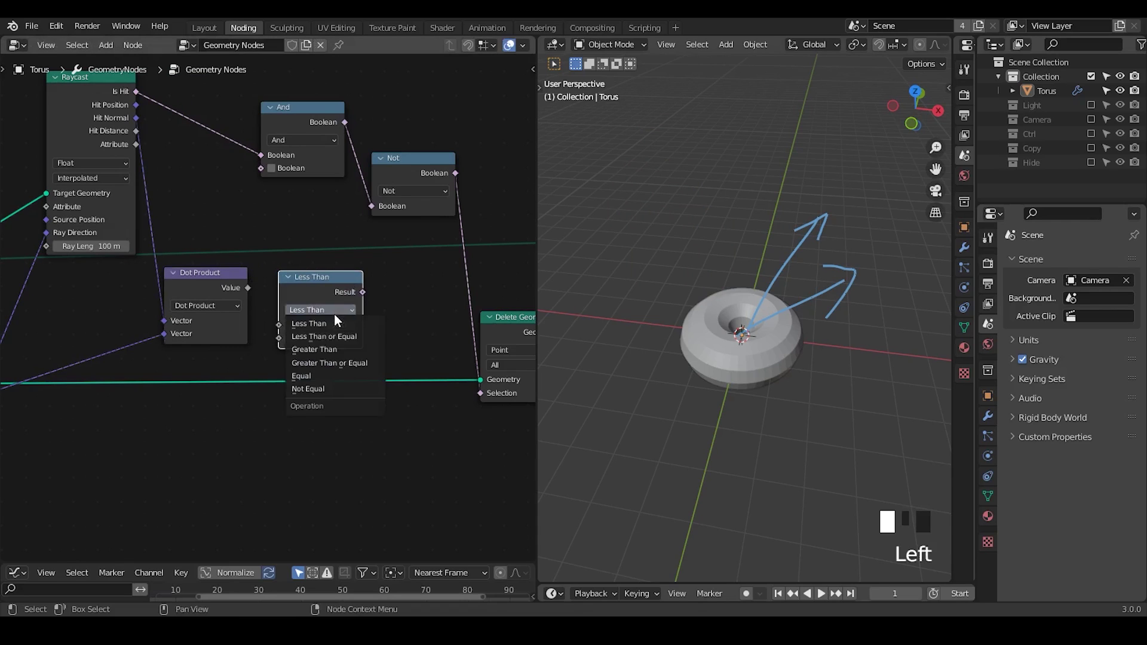
{"action": "left_click", "coordinate": [347, 362]}
{"action": "left_click_drag", "start_coordinate": [247, 288], "coordinate": [279, 324]}
{"action": "left_click_drag", "start_coordinate": [363, 292], "coordinate": [269, 169]}
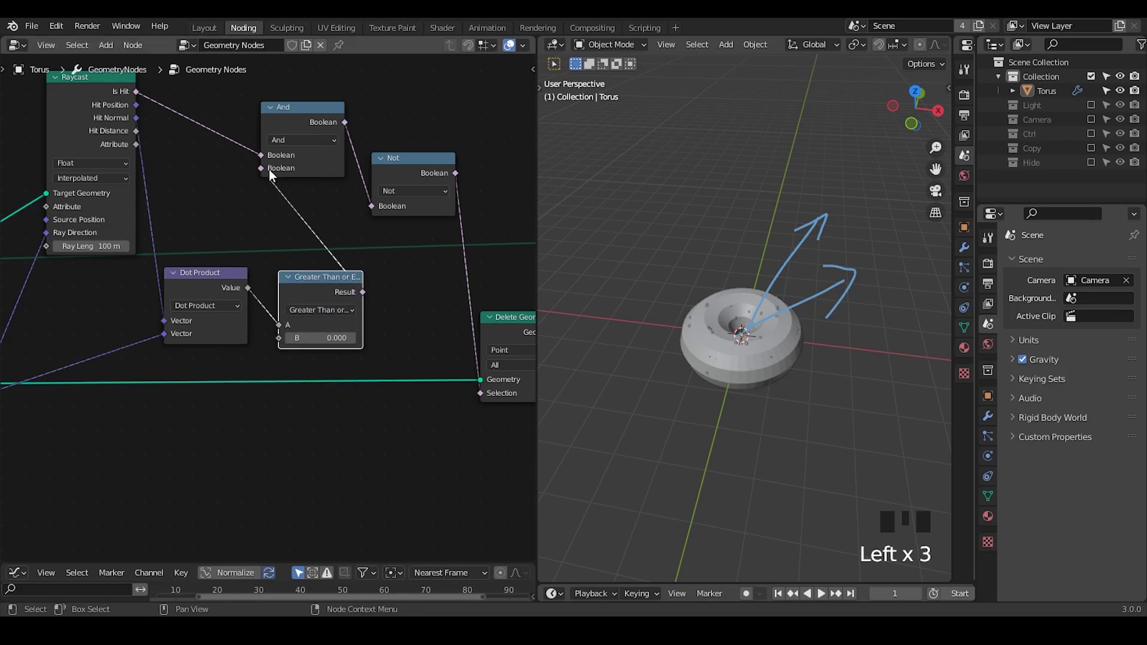
{"action": "middle_click_drag", "start_coordinate": [397, 387], "coordinate": [213, 364]}
Step: Mute the Group Input torus geometry link feeding the Join Geometry node
{"action": "left_click", "coordinate": [418, 222], "text": "alt+shift"}
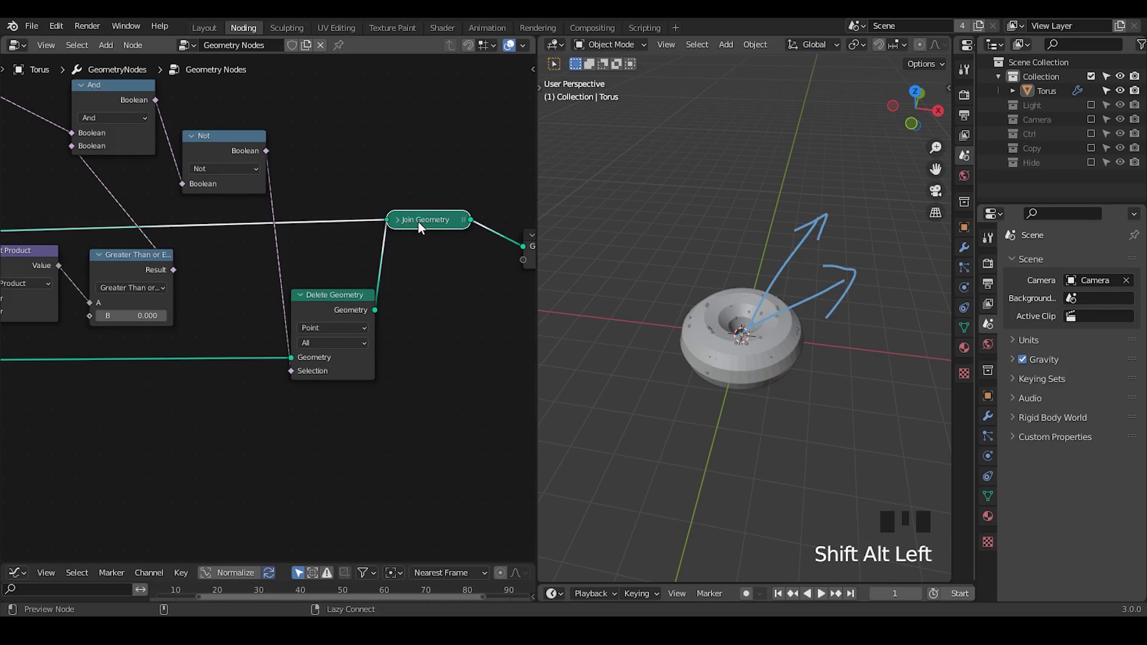
{"action": "middle_click_drag", "start_coordinate": [33, 438], "coordinate": [248, 409]}
{"action": "middle_click_drag", "start_coordinate": [333, 328], "coordinate": [179, 366]}
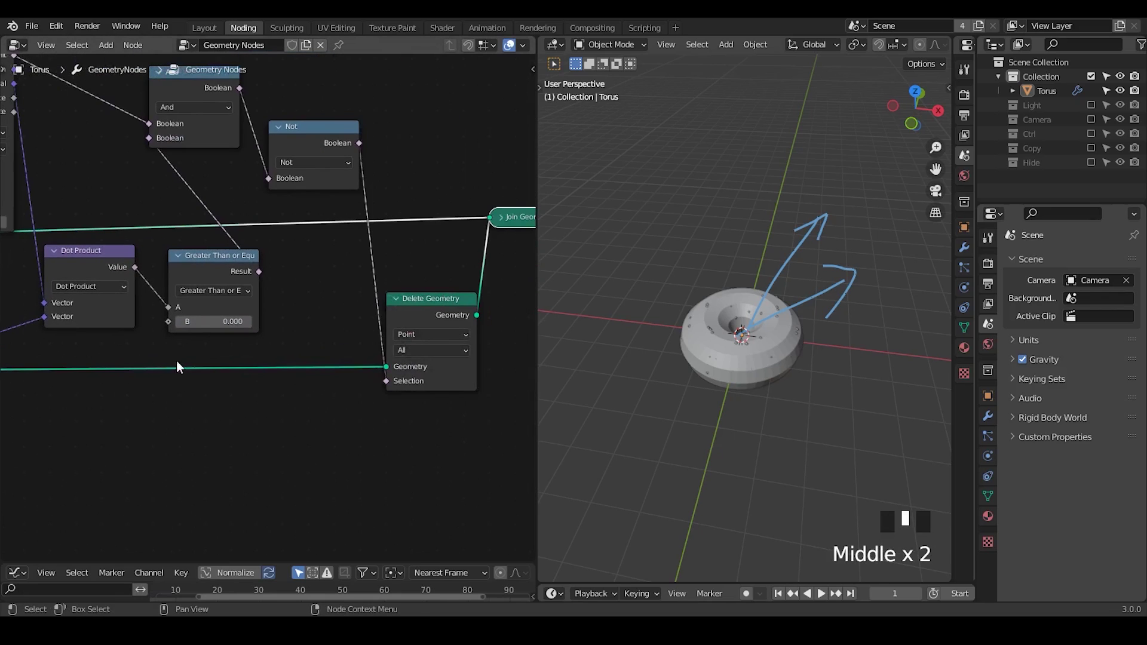
{"action": "right_click_drag", "start_coordinate": [432, 192], "coordinate": [461, 383], "text": "ctrl+alt"}
Step: Sketch three explanatory annotation strokes over the zoomed-in point cloud, then erase them all
{"action": "middle_click_drag", "start_coordinate": [708, 403], "coordinate": [669, 293], "text": "ctrl"}
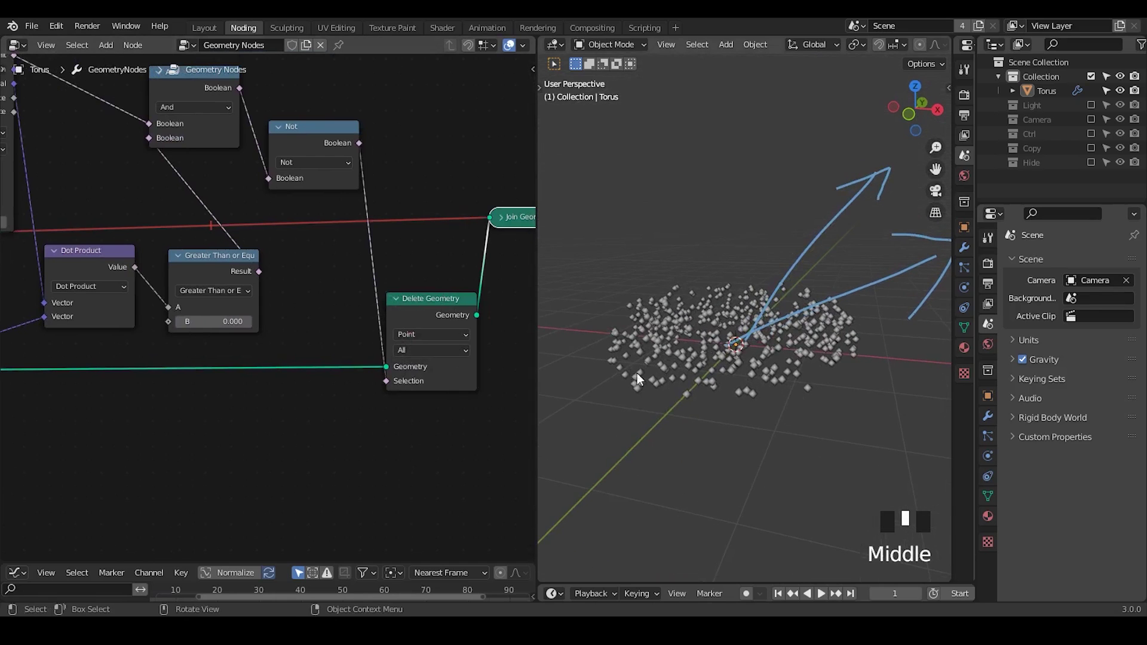
{"action": "middle_click_drag", "start_coordinate": [740, 331], "coordinate": [697, 307]}
{"action": "left_click_drag", "start_coordinate": [648, 124], "coordinate": [734, 167]}
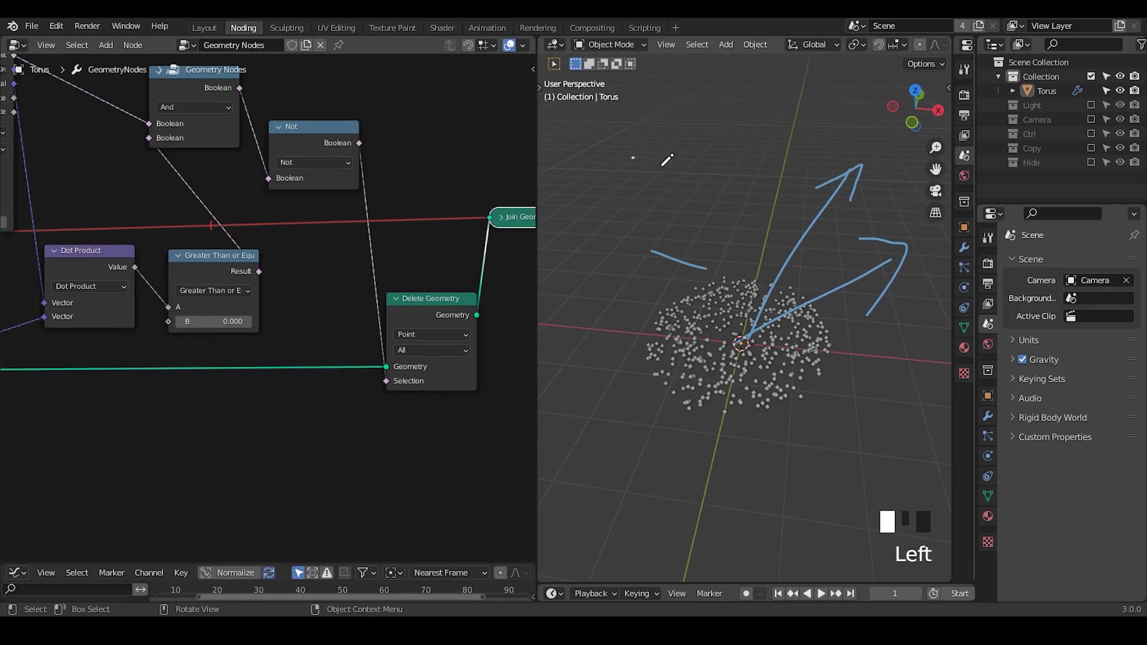
{"action": "left_click_drag", "start_coordinate": [633, 157], "coordinate": [723, 202]}
{"action": "left_click_drag", "start_coordinate": [651, 251], "coordinate": [707, 269]}
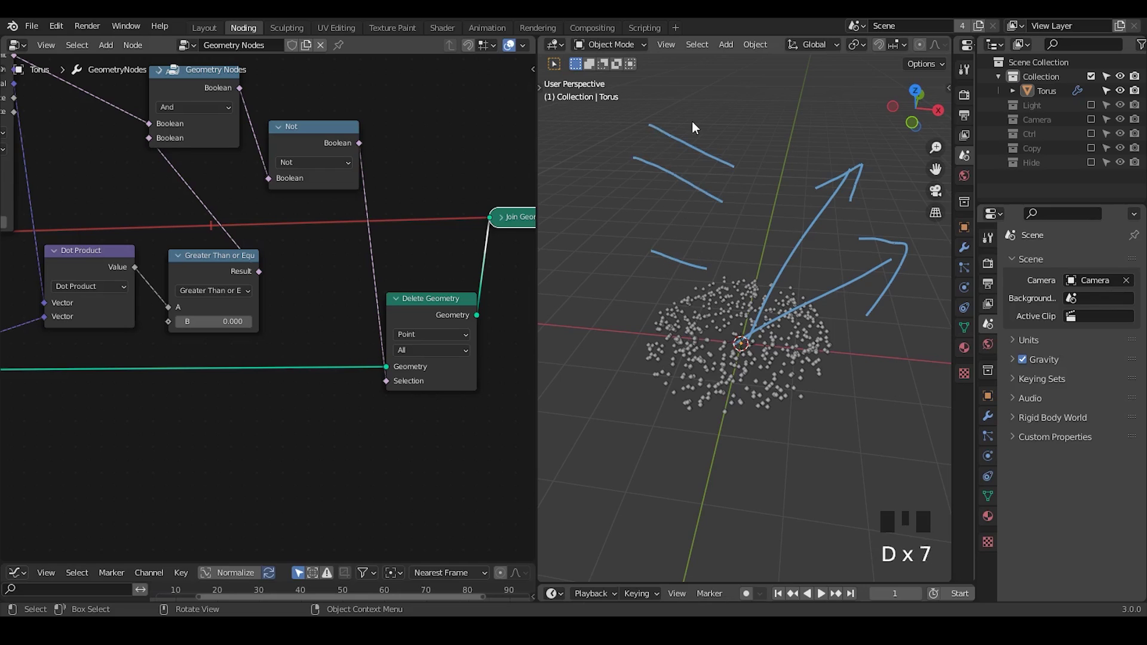
{"action": "mouse_move", "coordinate": [692, 120]}
{"action": "right_mouse_down"}
{"action": "mouse_move", "coordinate": [815, 180]}
{"action": "mouse_move", "coordinate": [815, 260]}
{"action": "mouse_move", "coordinate": [884, 277]}
{"action": "right_mouse_up"}
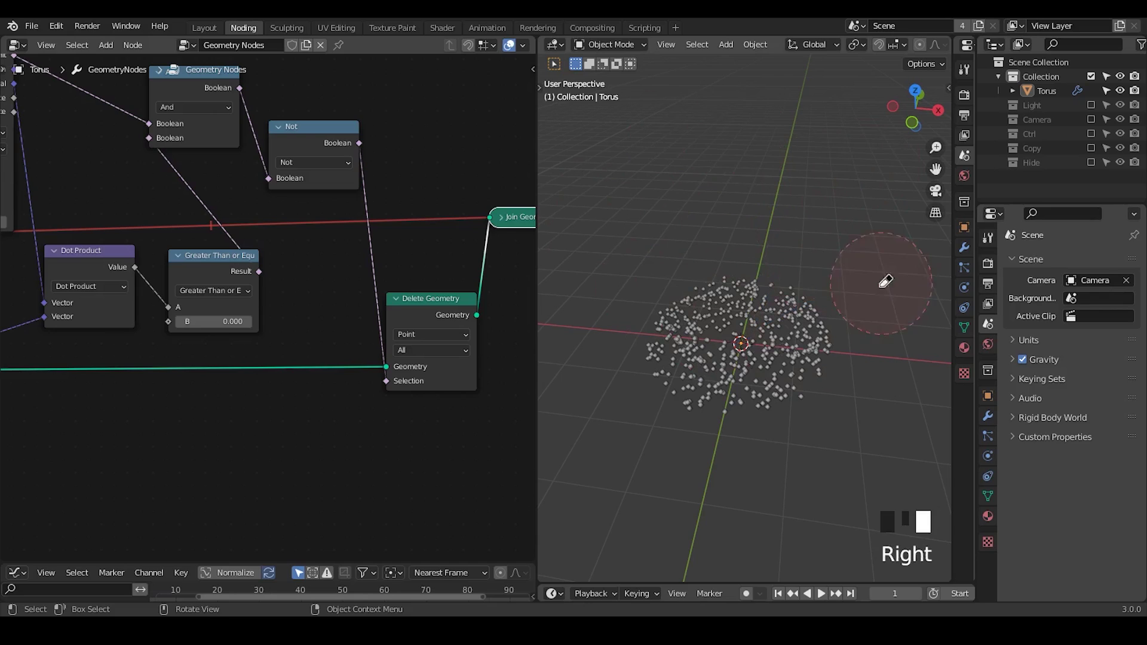
{"action": "mouse_move", "coordinate": [255, 286]}
{"action": "middle_mouse_down", "text": "ctrl"}
{"action": "mouse_move", "coordinate": [232, 370]}
{"action": "mouse_move", "coordinate": [341, 327]}
{"action": "middle_mouse_up", "text": "ctrl"}
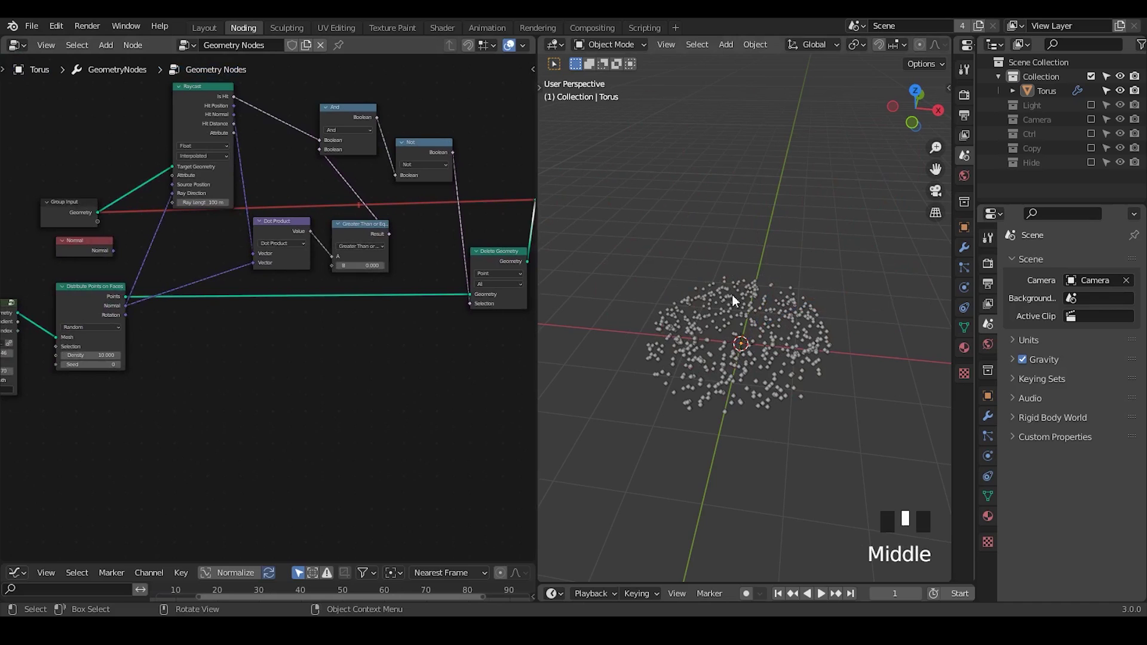
{"action": "middle_click_drag", "start_coordinate": [271, 313], "coordinate": [325, 297]}
{"action": "middle_click_drag", "start_coordinate": [304, 344], "coordinate": [169, 373]}
{"action": "left_click_drag", "start_coordinate": [430, 69], "coordinate": [169, 380]}
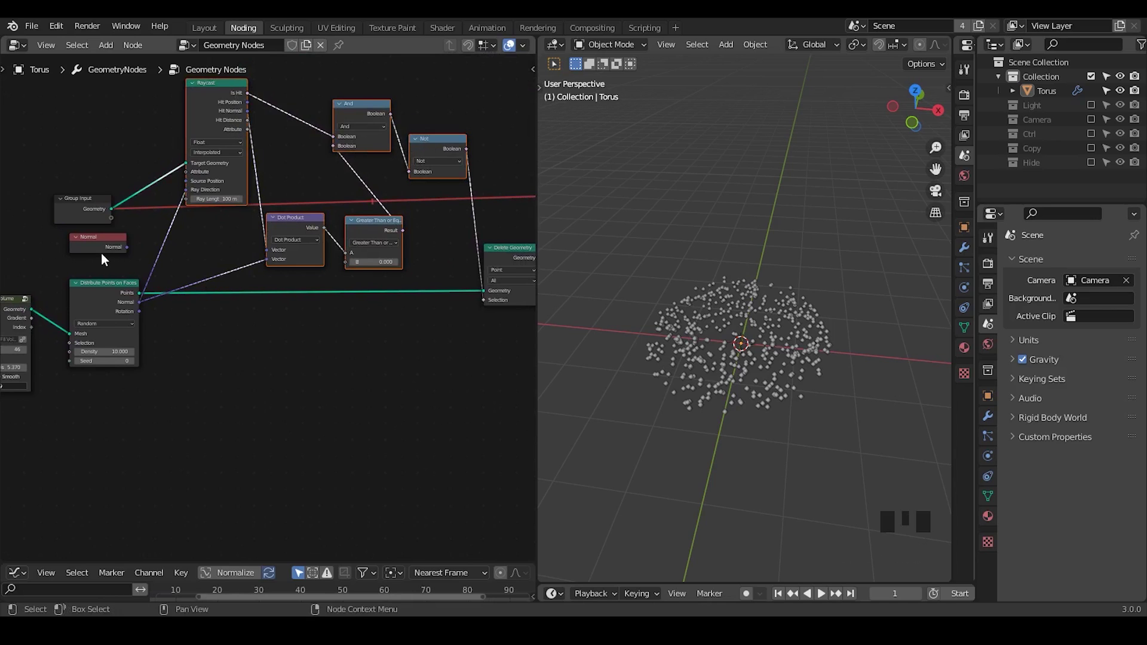
{"action": "left_click_drag", "start_coordinate": [102, 254], "coordinate": [114, 254]}
{"action": "left_click_drag", "start_coordinate": [456, 74], "coordinate": [185, 358]}
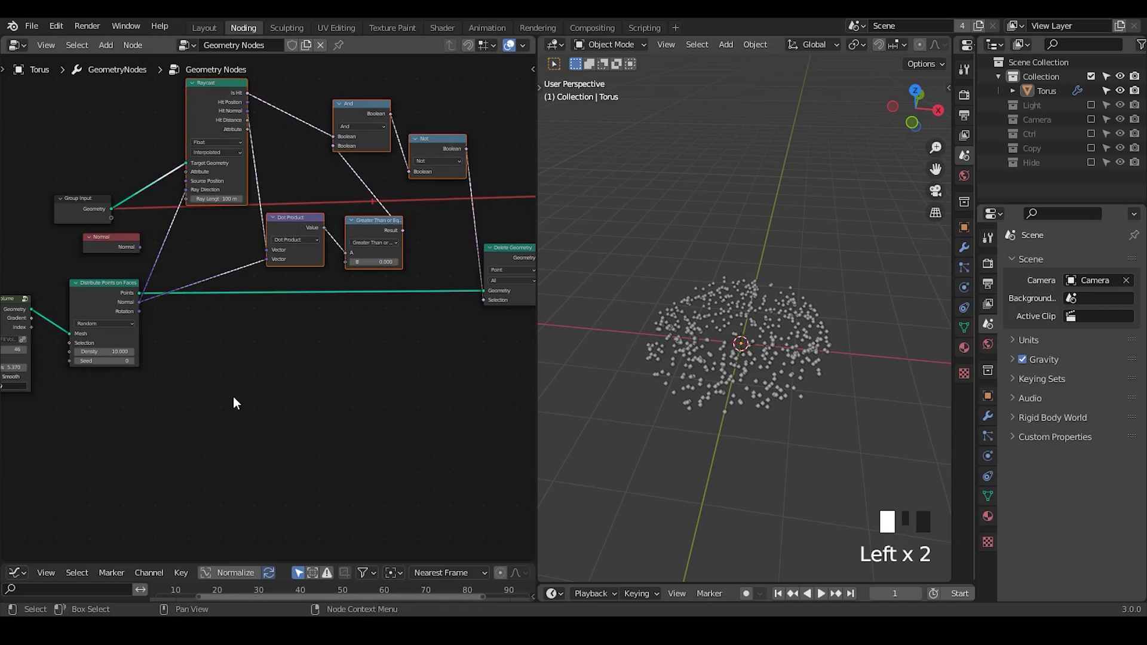
{"action": "left_click", "coordinate": [233, 398]}
{"action": "middle_click_drag", "start_coordinate": [210, 433], "coordinate": [213, 458]}
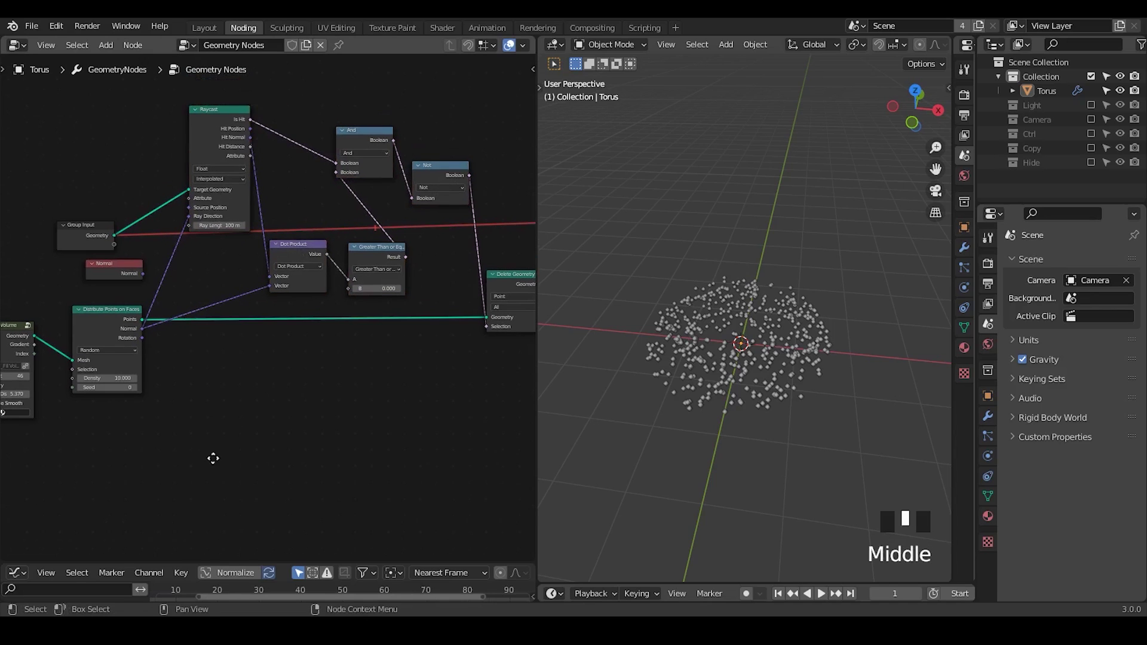
{"action": "left_click_drag", "start_coordinate": [446, 106], "coordinate": [208, 396]}
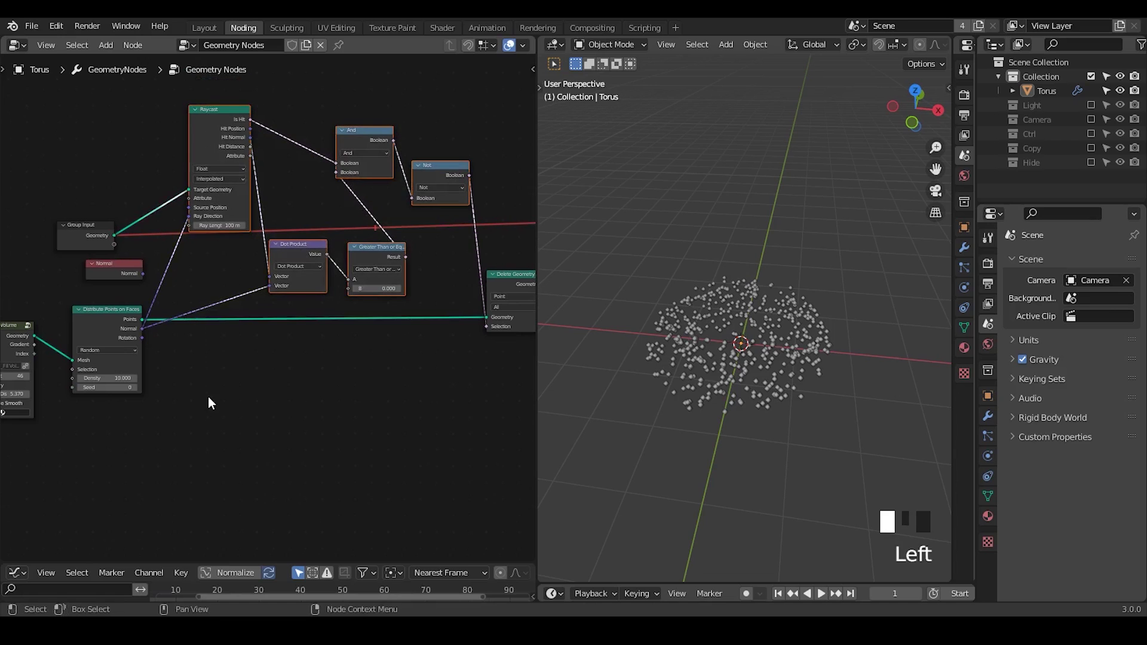
{"action": "middle_click_drag", "start_coordinate": [208, 396], "coordinate": [225, 376]}
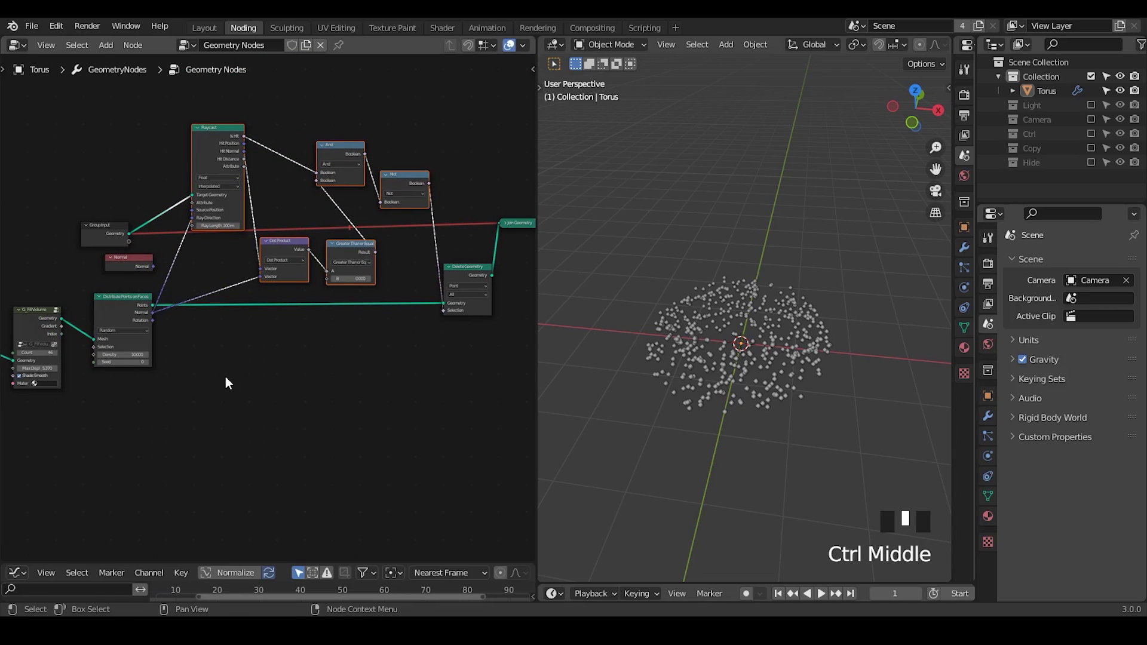